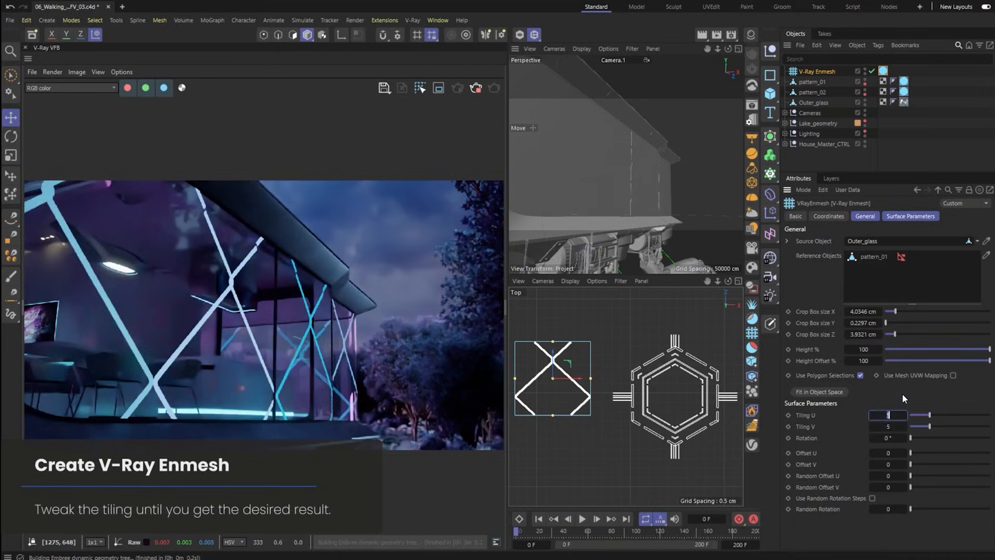
- Set the V-Ray Enmesh object's surface tiling to 42 in both U and V
{"action": "type", "text": "42"}
{"action": "key", "text": "Tab"}
{"action": "type", "text": "42"}
{"action": "key", "text": "Return"}
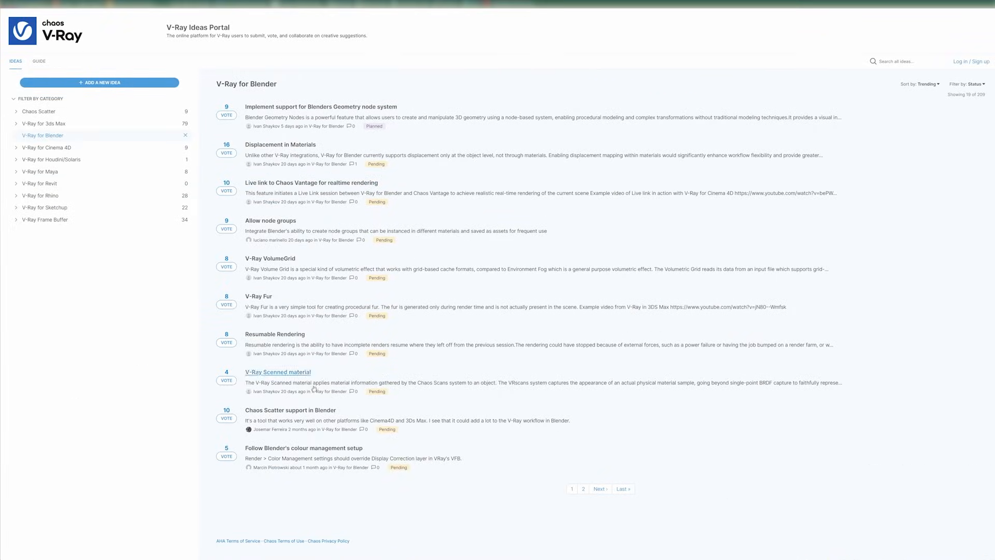
- View the "Displacement in Materials" idea on the V-Ray Ideas Portal and the "Tutorials and Sample scenes" topic in the Chaos forum's V-Ray for Blender announcements
{"action": "left_click", "coordinate": [290, 147]}
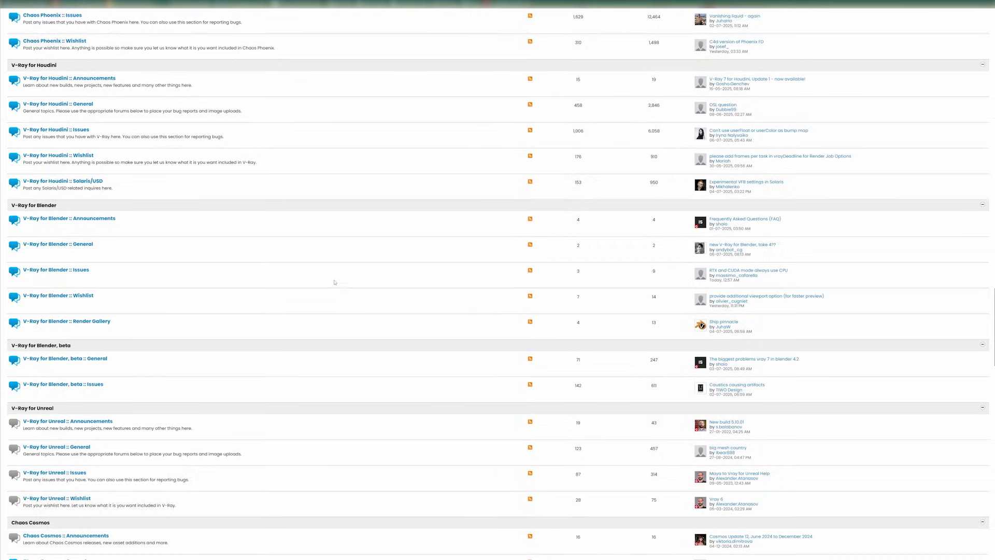
{"action": "left_click", "coordinate": [111, 219]}
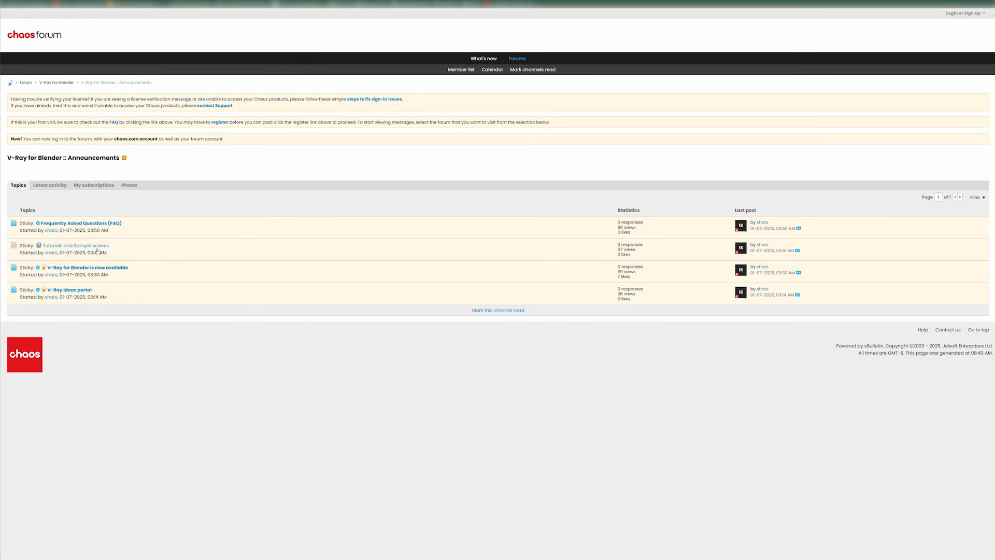
{"action": "left_click", "coordinate": [83, 246]}
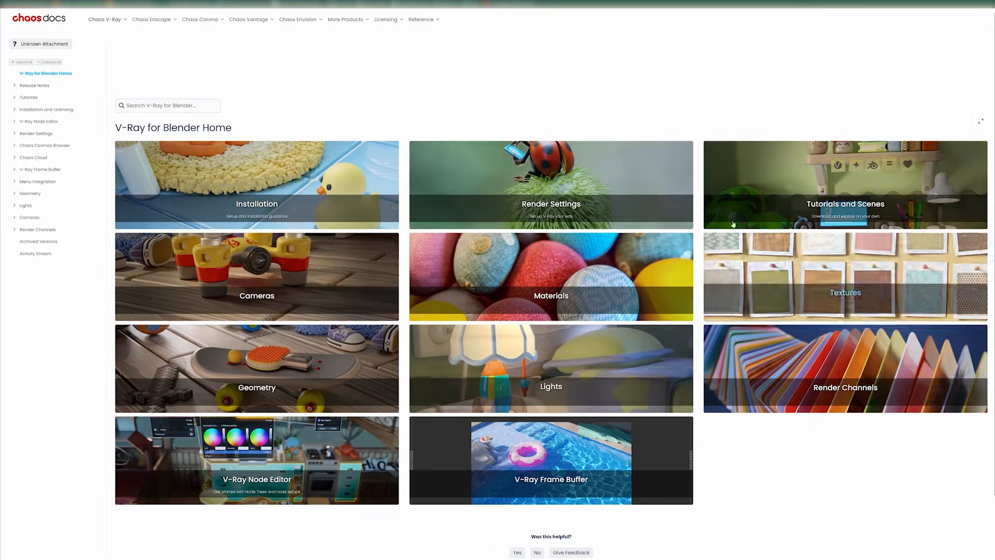
- Read the Render Settings and Sampler pages in the V-Ray for Blender documentation, including the anti-aliasing filter examples
{"action": "left_click", "coordinate": [570, 207]}
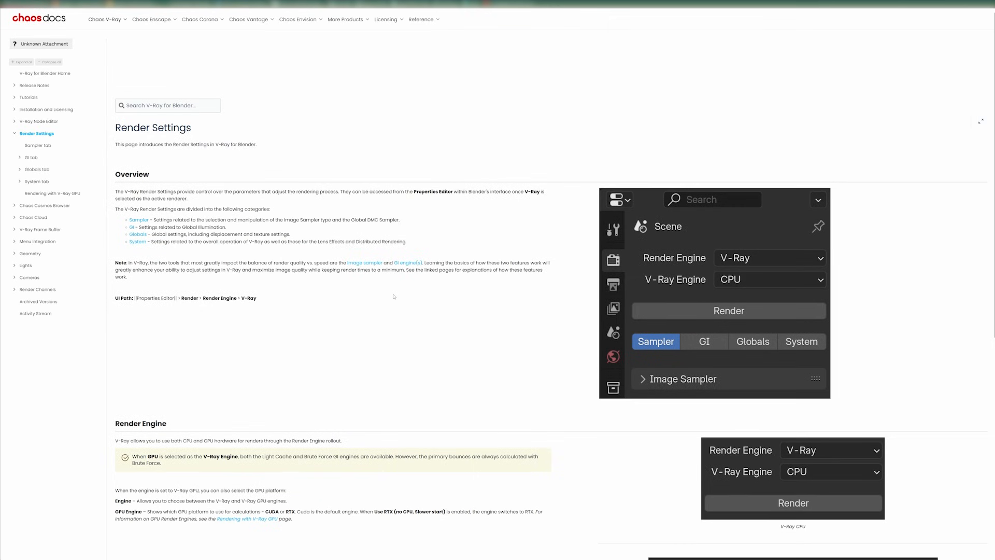
{"action": "left_click", "coordinate": [365, 263]}
{"action": "scroll", "coordinate": [556, 294], "scroll_direction": "down", "scroll_amount": 6}
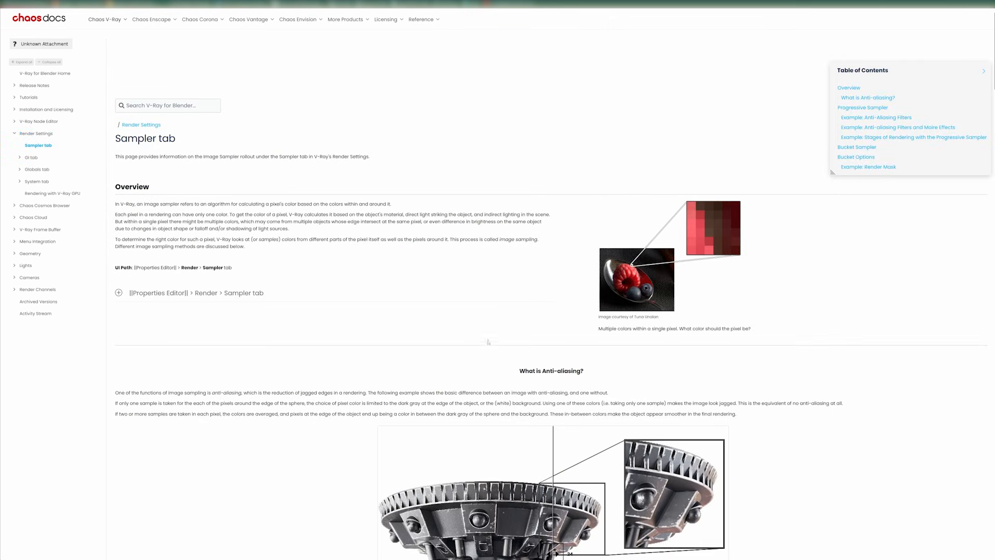
{"action": "scroll", "coordinate": [556, 295], "scroll_direction": "down", "scroll_amount": 20}
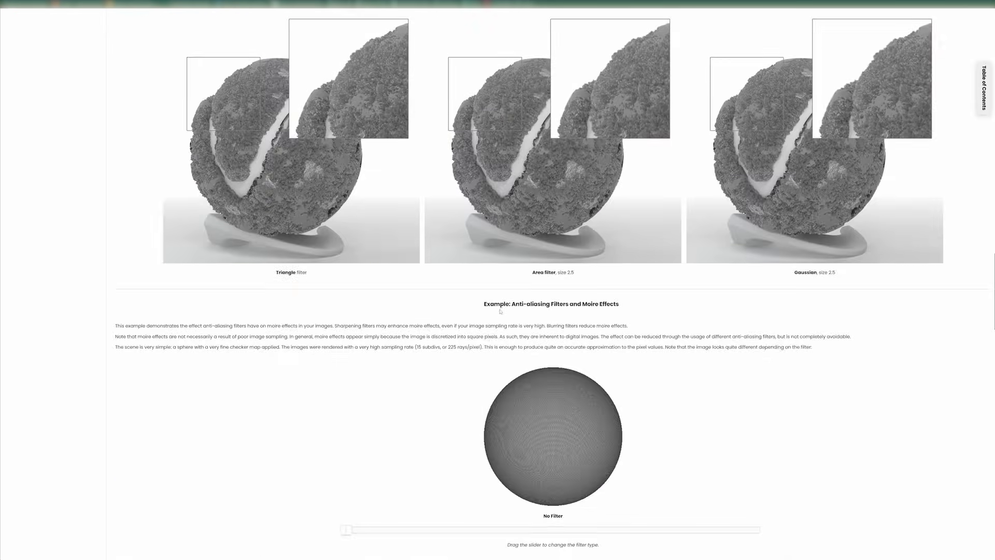
{"action": "scroll", "coordinate": [392, 280], "scroll_direction": "up", "scroll_amount": 3}
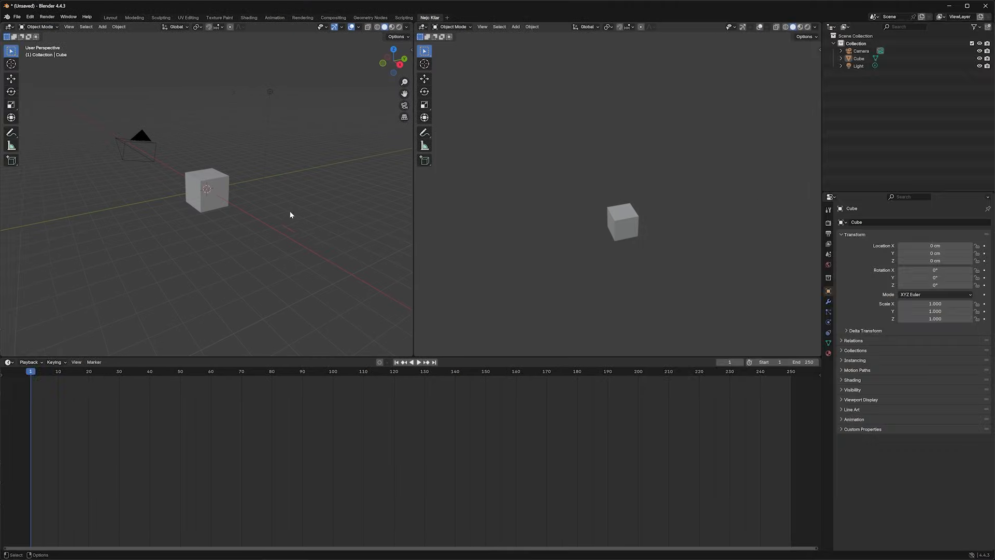
- Switch to Blender and enable the V-Ray For Blender add-on in the preferences
{"action": "left_click", "coordinate": [32, 18]}
{"action": "left_click", "coordinate": [50, 112]}
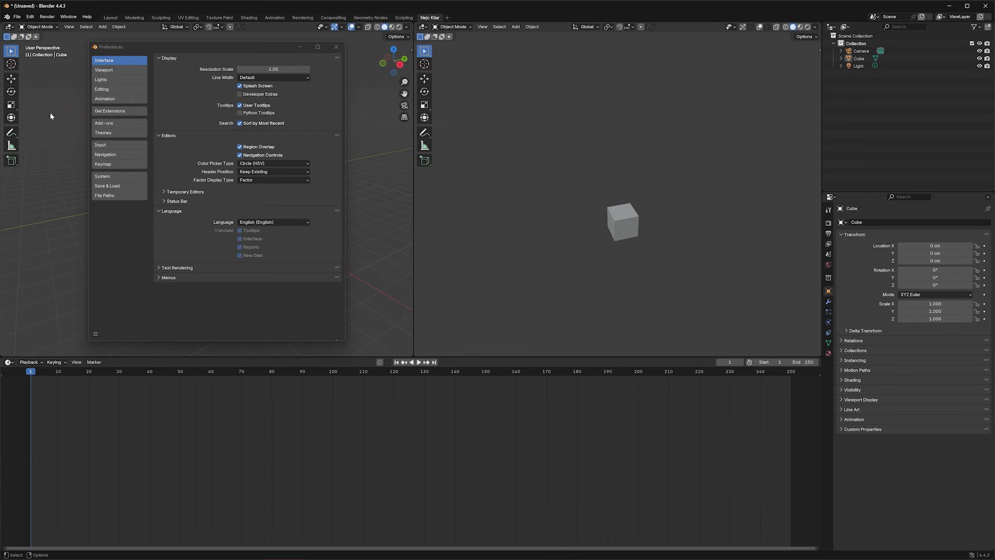
{"action": "left_click", "coordinate": [103, 124]}
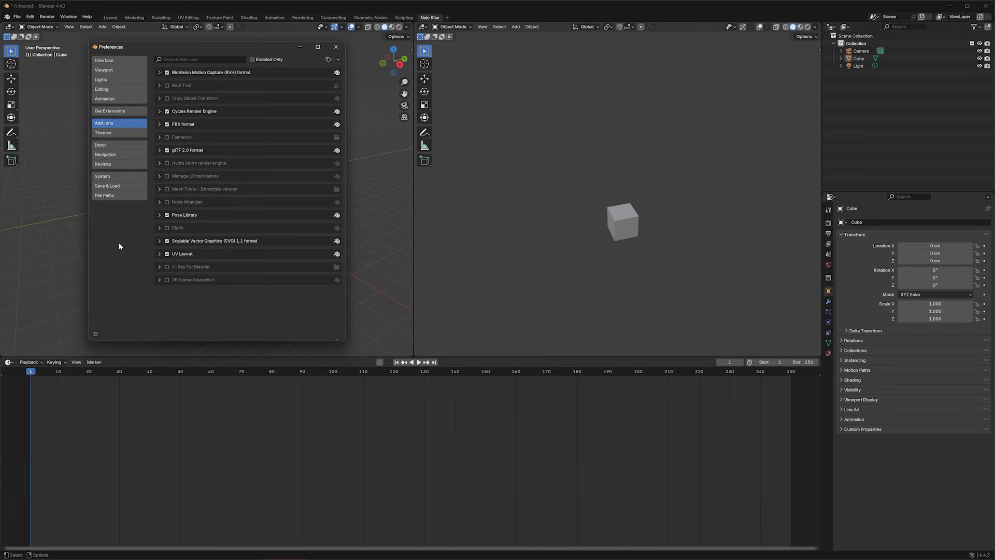
{"action": "left_click", "coordinate": [167, 267]}
{"action": "left_click", "coordinate": [299, 47]}
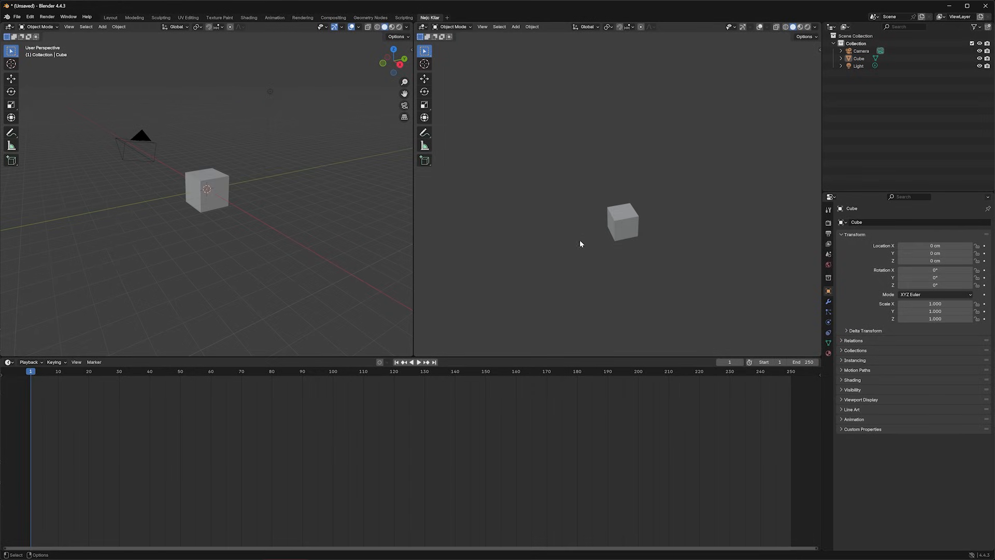
- Set the scene's render engine to V-Ray
{"action": "left_click", "coordinate": [828, 223]}
{"action": "left_click", "coordinate": [909, 222]}
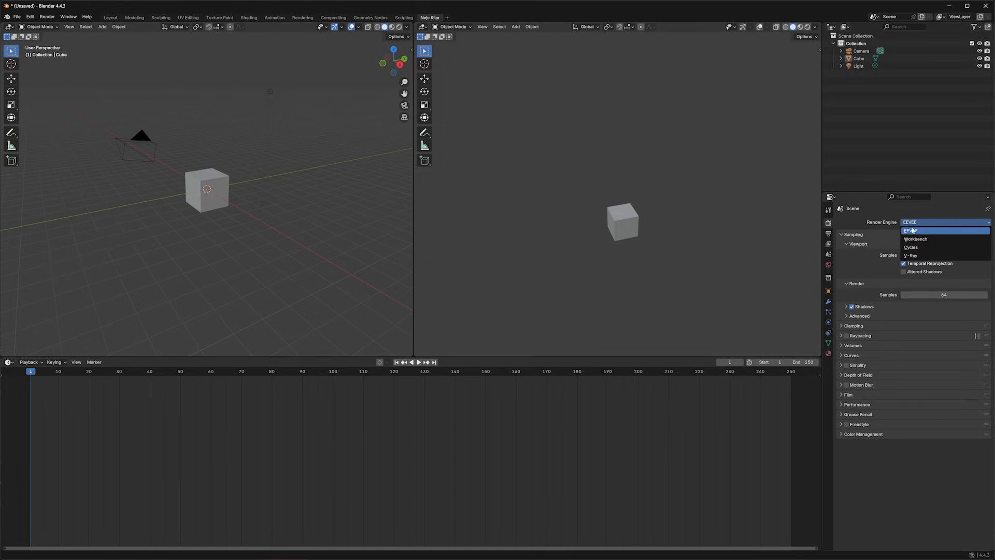
{"action": "left_click", "coordinate": [911, 256]}
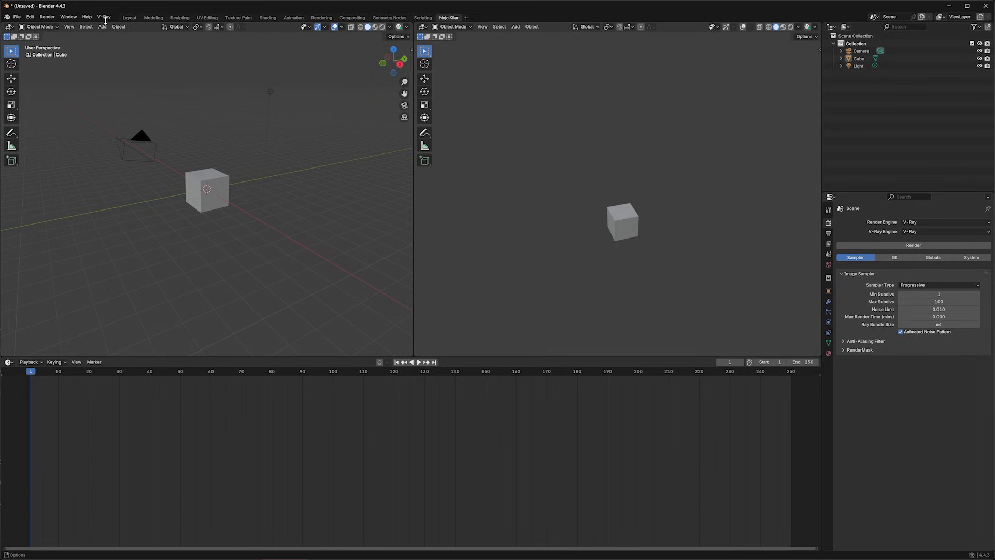
- Look through the V-Ray commands and the light types that can be added to the scene
{"action": "left_click", "coordinate": [107, 19]}
{"action": "key", "text": "shift+a"}
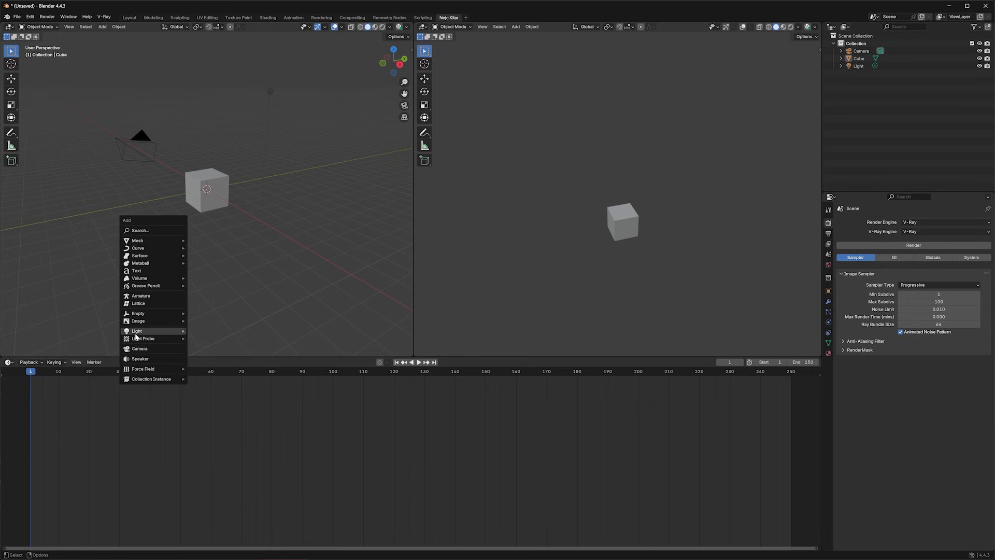
{"action": "mouse_move", "coordinate": [135, 333]}
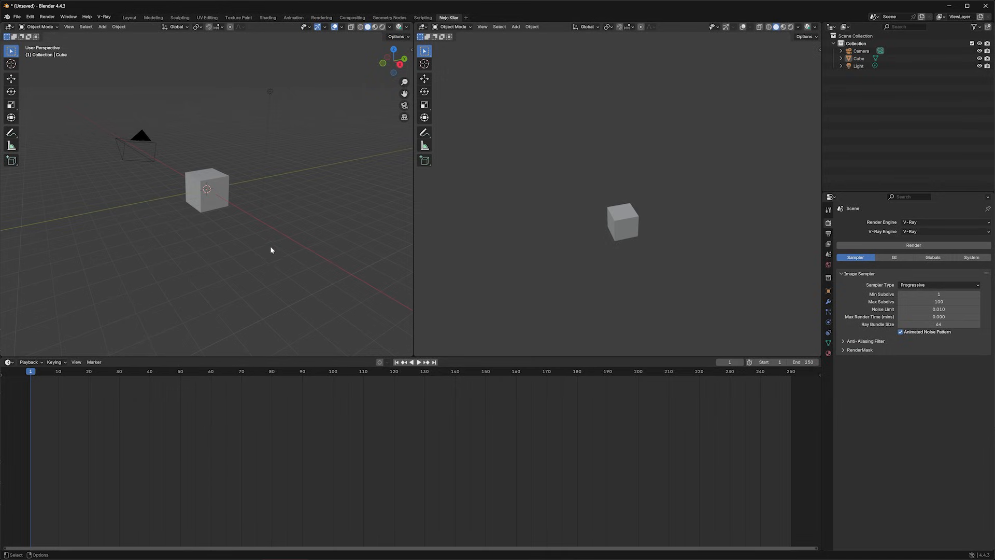
- Change the timeline area to the V-Ray Node Editor and enable V-Ray nodes for the cube's material
{"action": "left_click", "coordinate": [9, 363]}
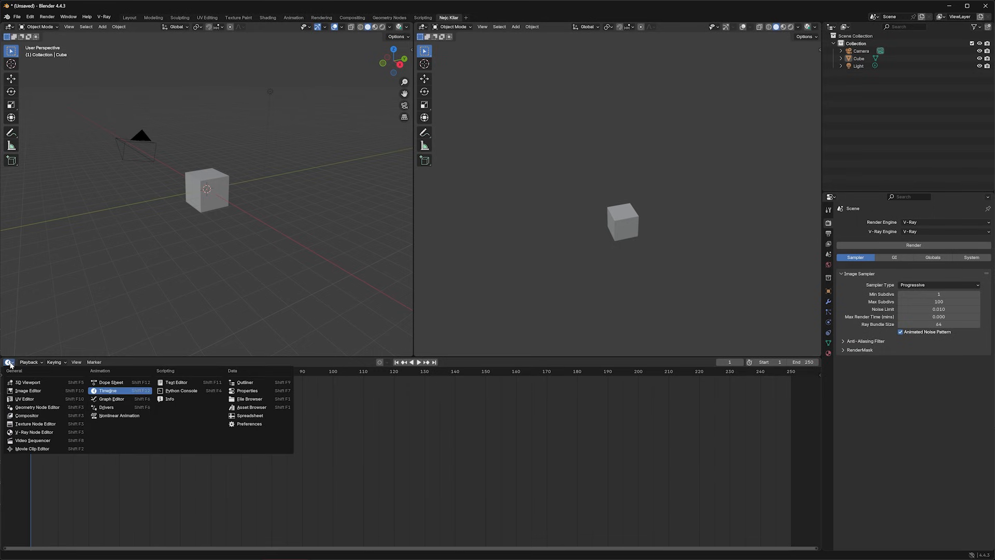
{"action": "left_click", "coordinate": [45, 434]}
{"action": "left_click", "coordinate": [422, 362]}
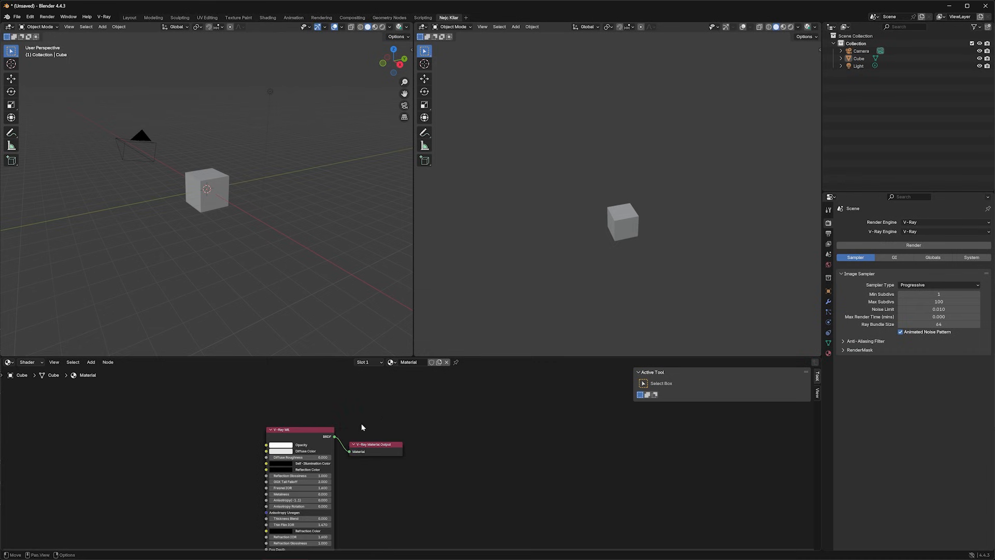
- Examine the node categories that can be added to the cube's V-Ray material tree
{"action": "key", "text": "shift+a"}
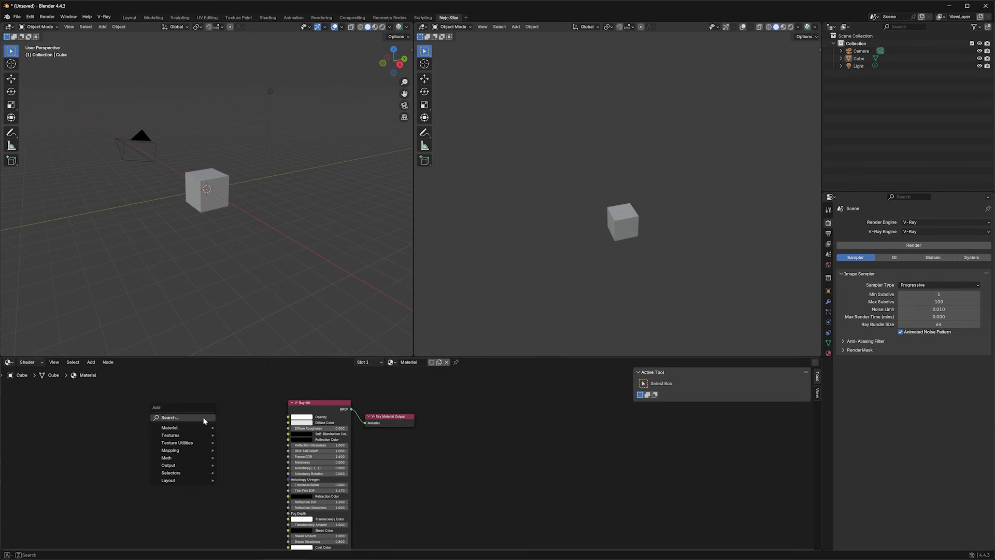
{"action": "mouse_move", "coordinate": [200, 429]}
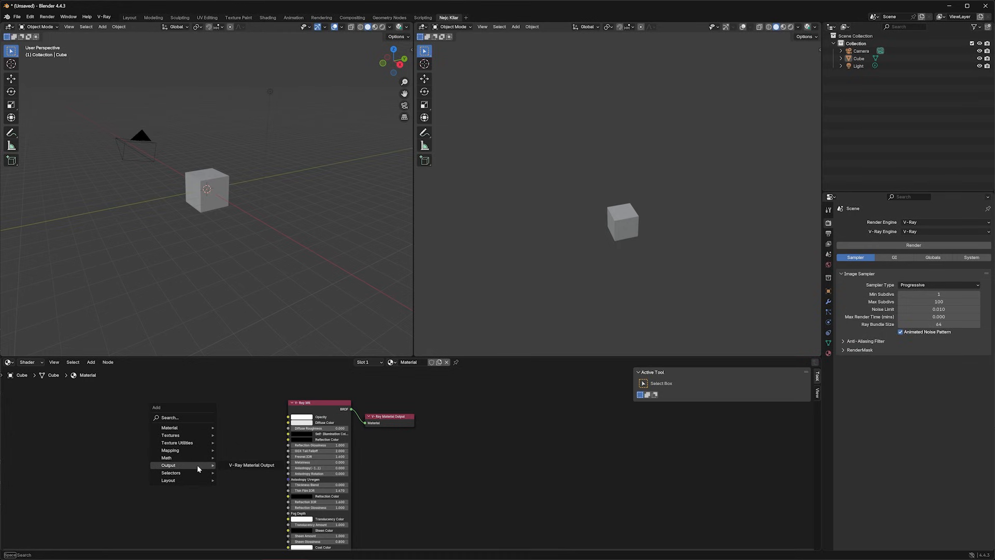
{"action": "mouse_move", "coordinate": [195, 472]}
{"action": "middle_click_drag", "start_coordinate": [269, 398], "coordinate": [272, 376]}
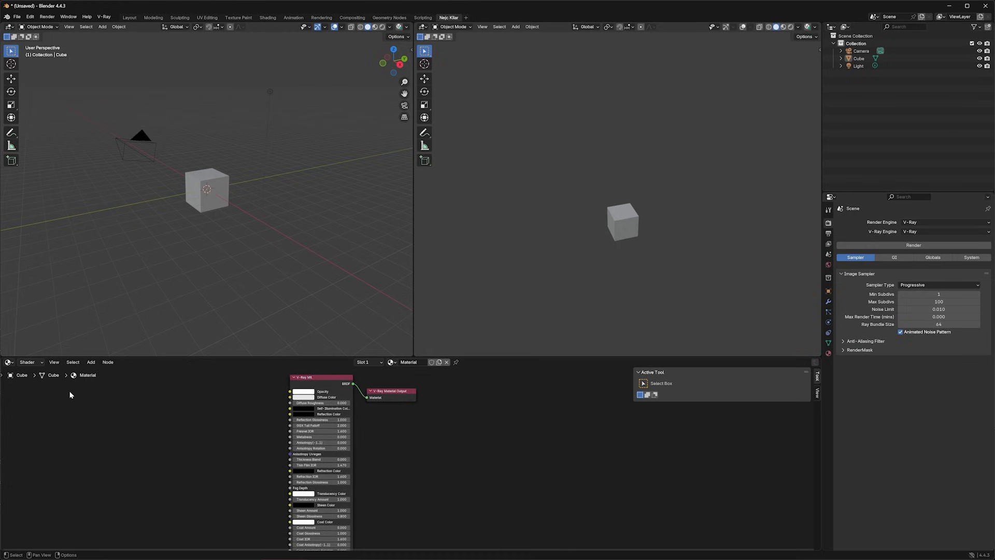
- Switch the node editor to the World tree and enable V-Ray world nodes
{"action": "left_click", "coordinate": [29, 397]}
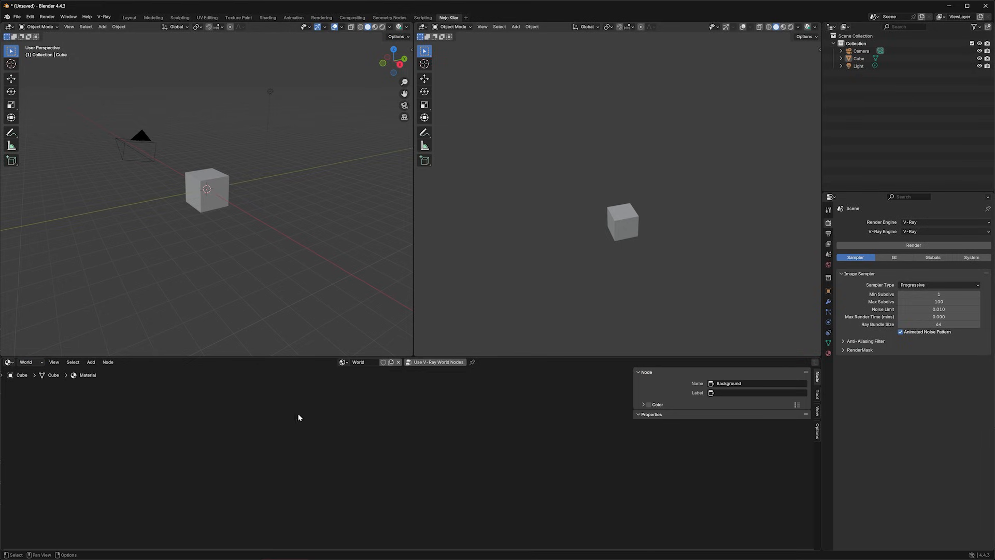
{"action": "left_click", "coordinate": [438, 362]}
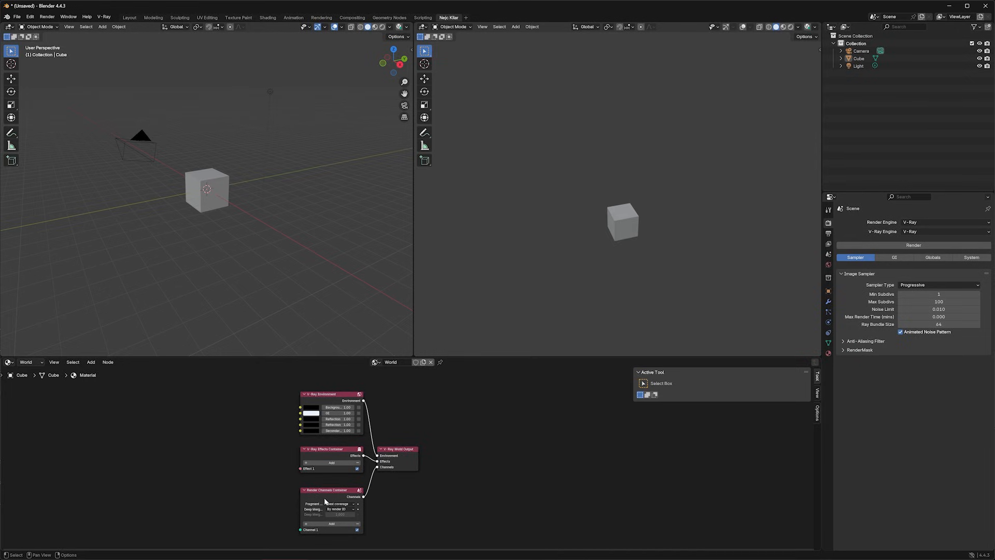
{"action": "middle_click_drag", "start_coordinate": [325, 501], "coordinate": [326, 488]}
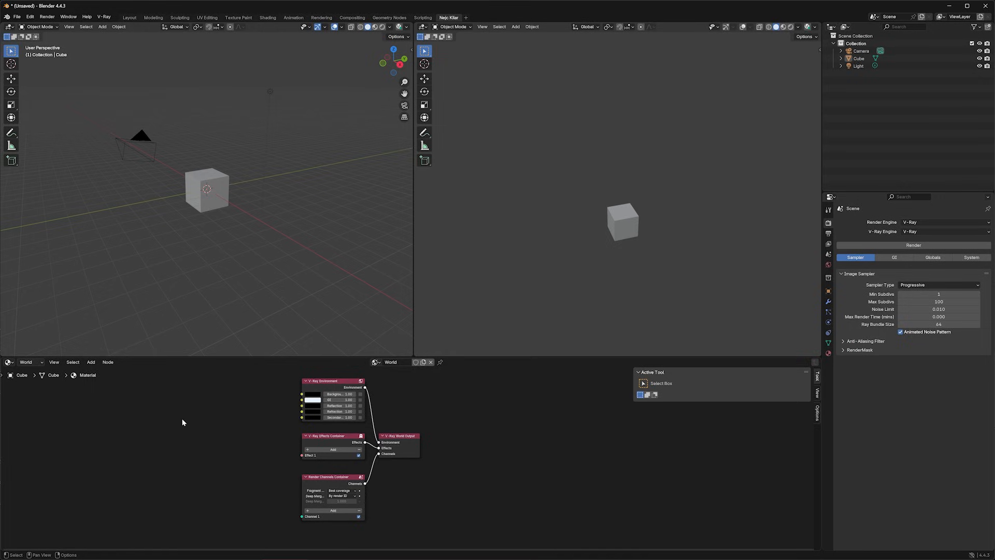
- Examine the node categories available for the world tree, including Render Channels
{"action": "key", "text": "shift+a"}
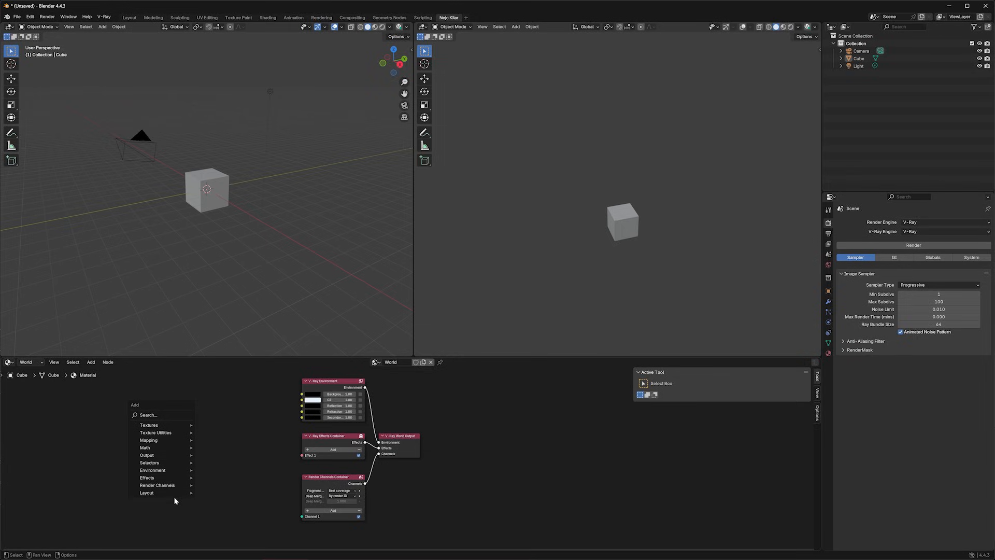
{"action": "mouse_move", "coordinate": [154, 489]}
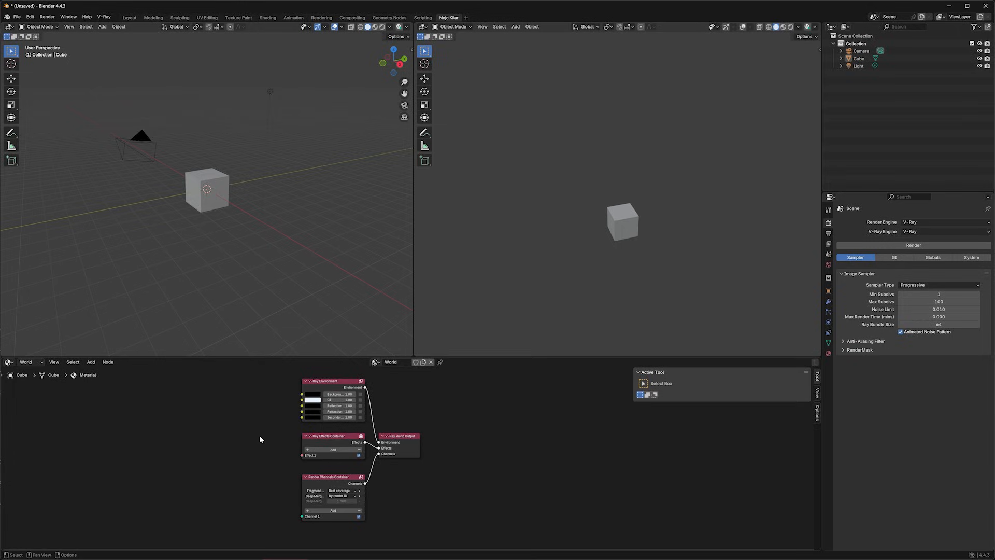
- Switch the node editor to the Object tree and enable V-Ray object nodes for the cube
{"action": "left_click", "coordinate": [30, 361]}
{"action": "left_click", "coordinate": [31, 389]}
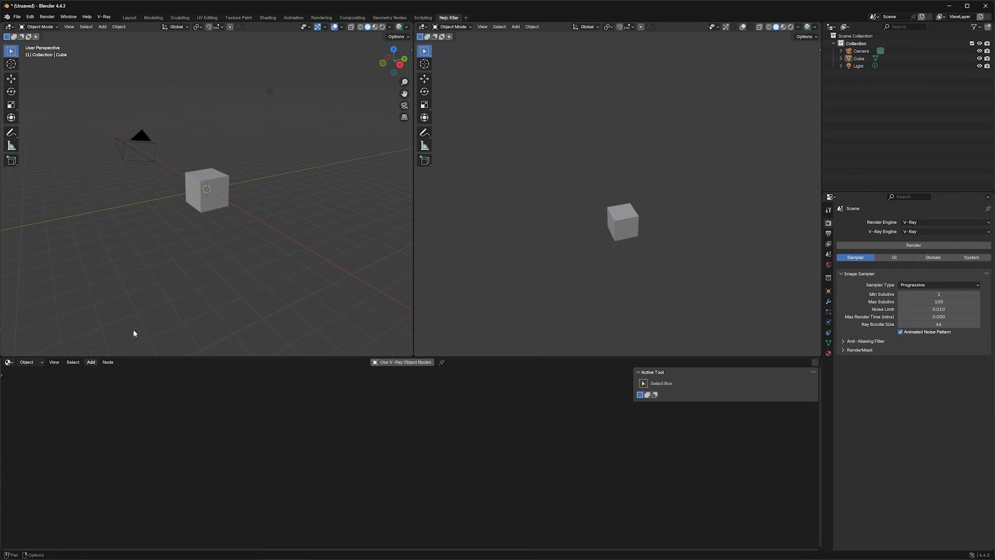
{"action": "left_click", "coordinate": [218, 200]}
{"action": "left_click", "coordinate": [401, 362]}
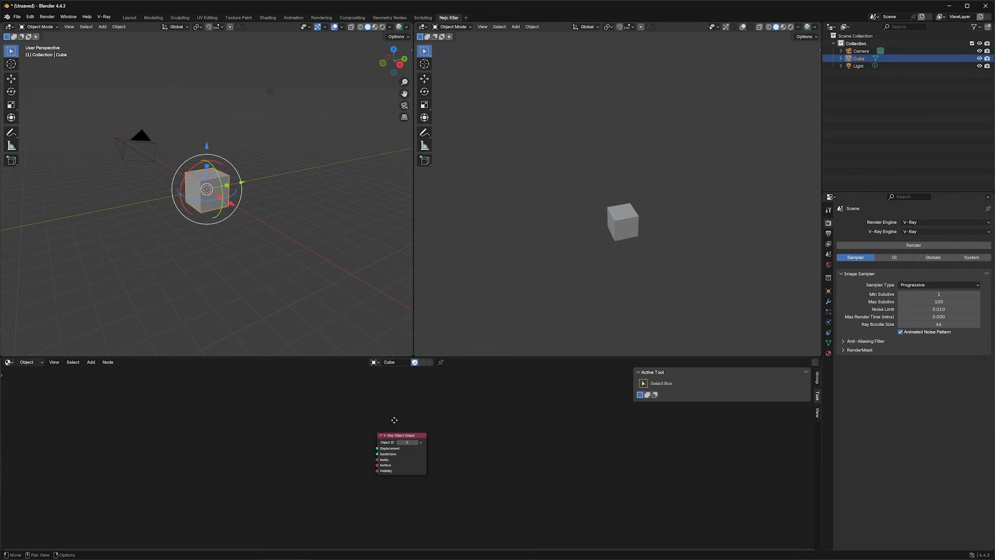
{"action": "scroll", "coordinate": [389, 442], "scroll_direction": "up", "scroll_amount": 2}
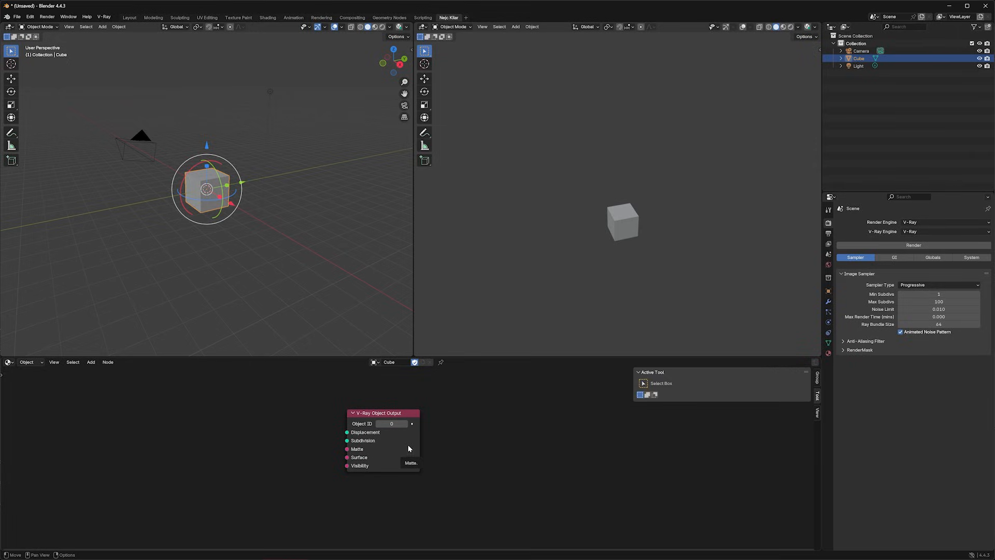
- Adjust the cube's Object ID in its V-Ray object properties and in the V-Ray Object Output node
{"action": "left_click", "coordinate": [828, 293]}
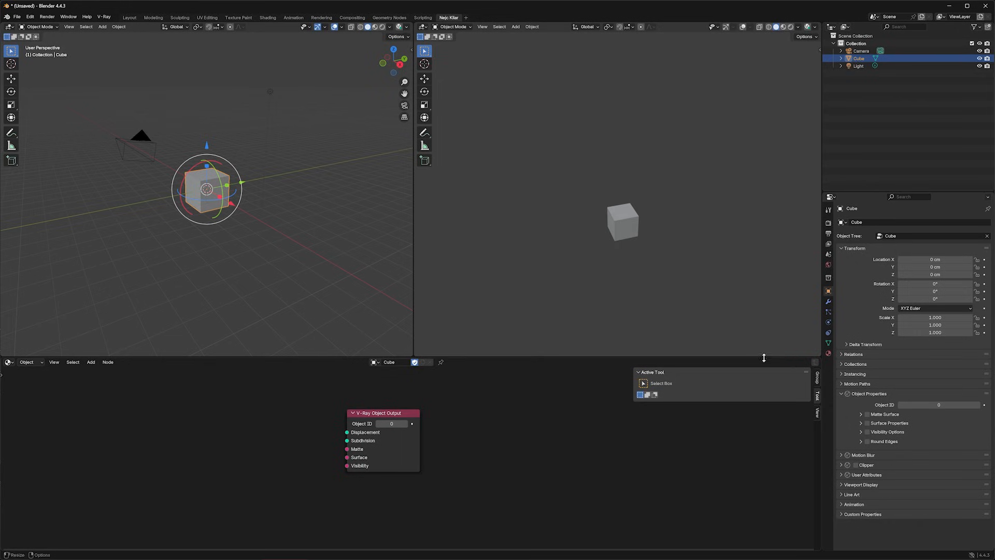
{"action": "left_click", "coordinate": [840, 394]}
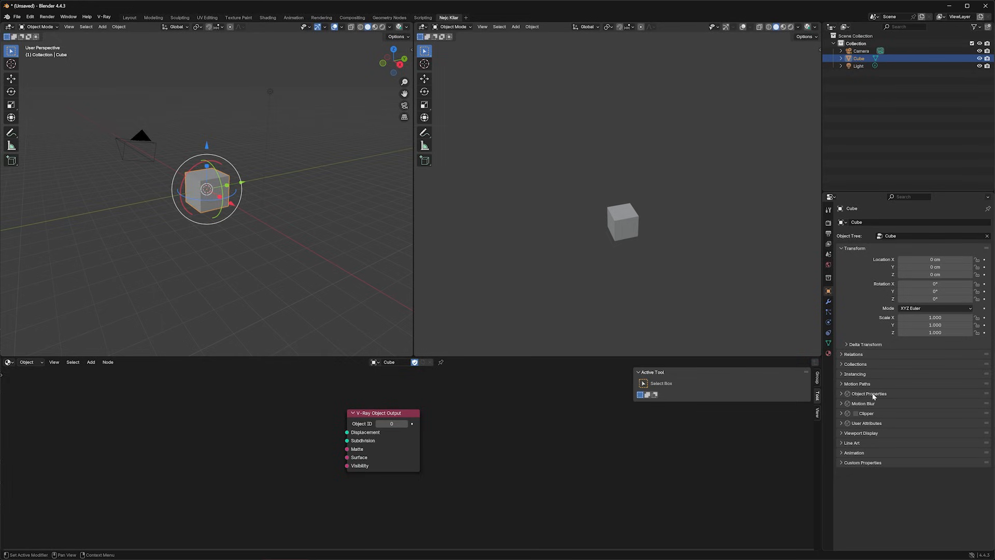
{"action": "left_click", "coordinate": [840, 393]}
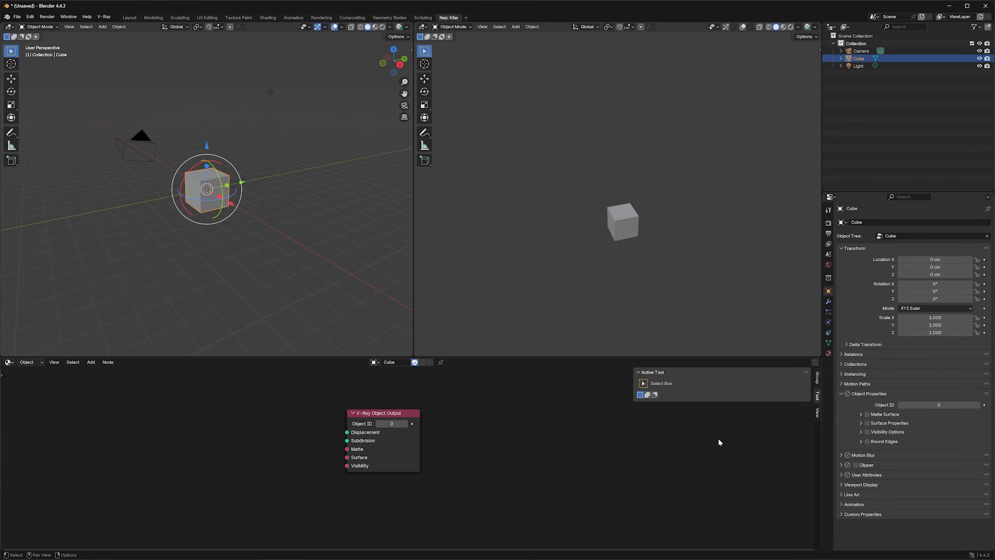
{"action": "left_click_drag", "start_coordinate": [927, 405], "coordinate": [950, 405]}
{"action": "mouse_move", "coordinate": [392, 423]}
{"action": "left_mouse_down"}
{"action": "mouse_move", "coordinate": [370, 424]}
{"action": "mouse_move", "coordinate": [390, 425]}
{"action": "left_mouse_up"}
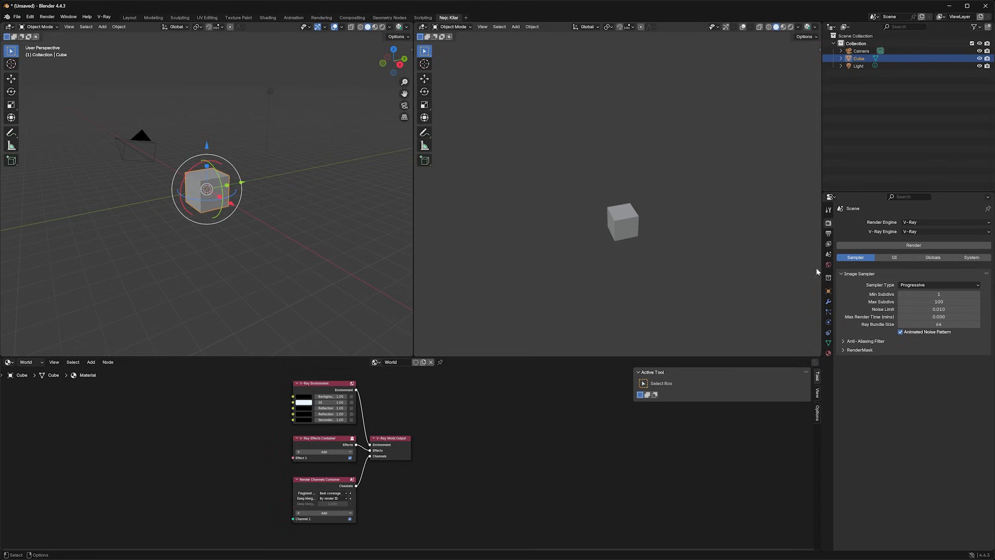
- Enable the Multi Matte render channel from the Matte group of the view layer
{"action": "left_click", "coordinate": [828, 244]}
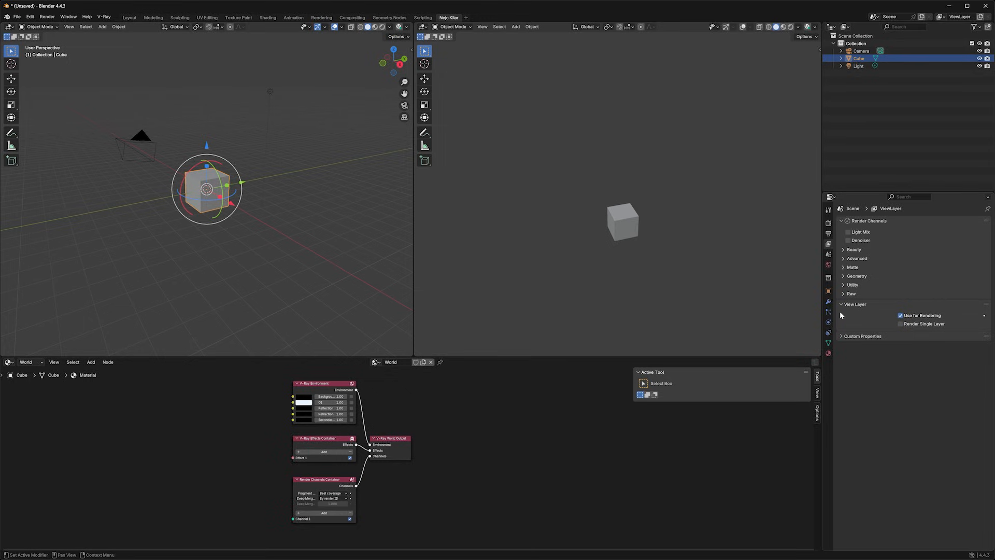
{"action": "left_click", "coordinate": [845, 268]}
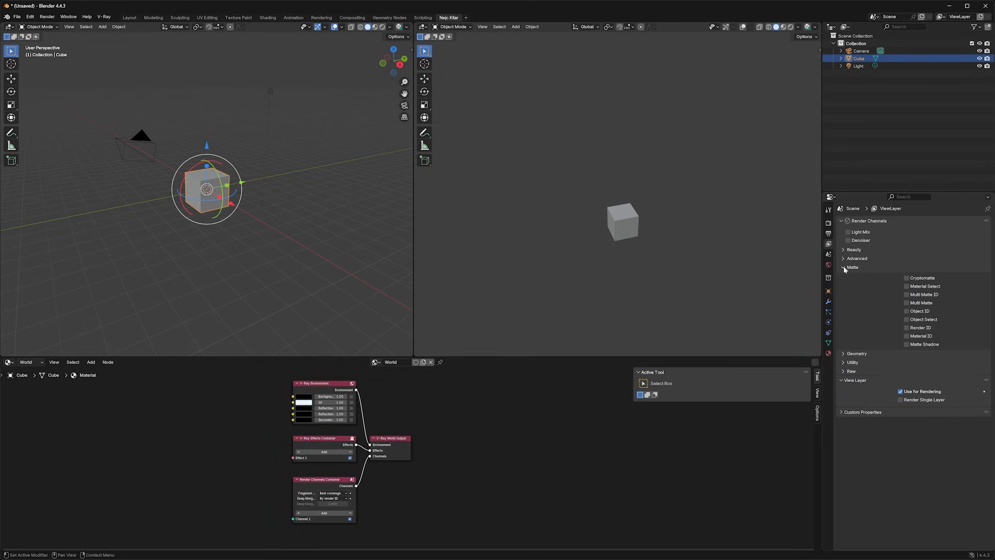
{"action": "left_click", "coordinate": [907, 302]}
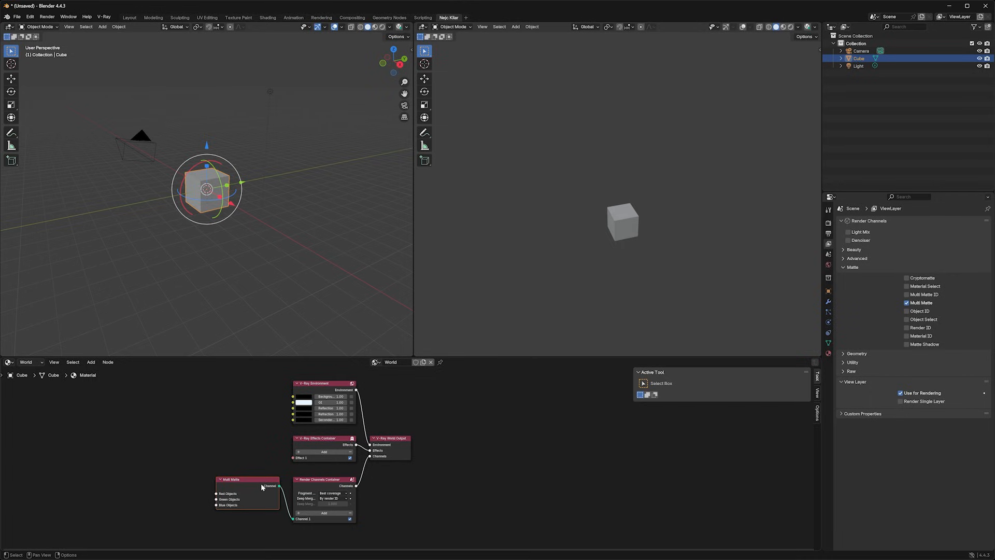
- Delete the Multi Matte node feeding the Render Channels Container in the world node tree
{"action": "key", "text": "x"}
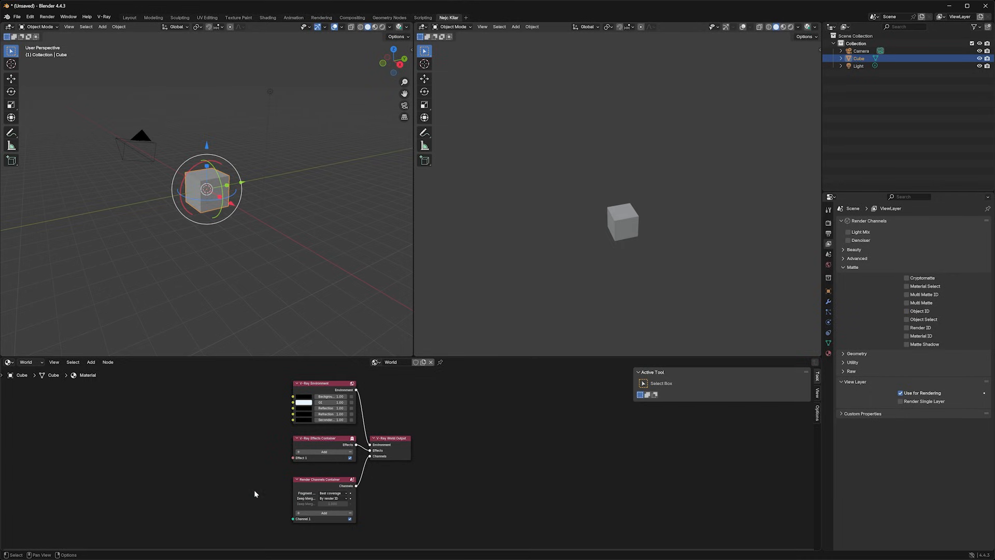
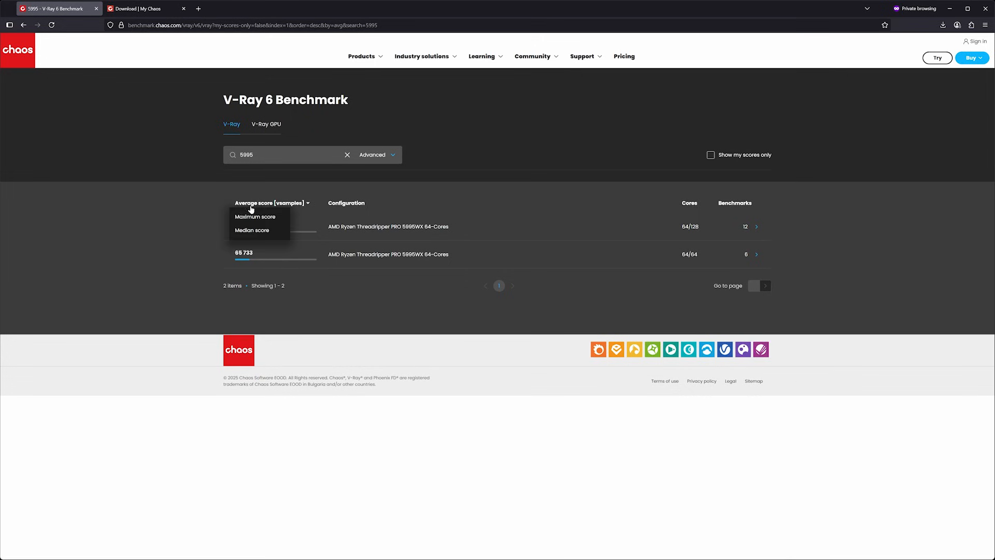
- Switch the V-Ray 6 Benchmark results for the 5995 search to the median score
{"action": "left_click", "coordinate": [245, 230]}
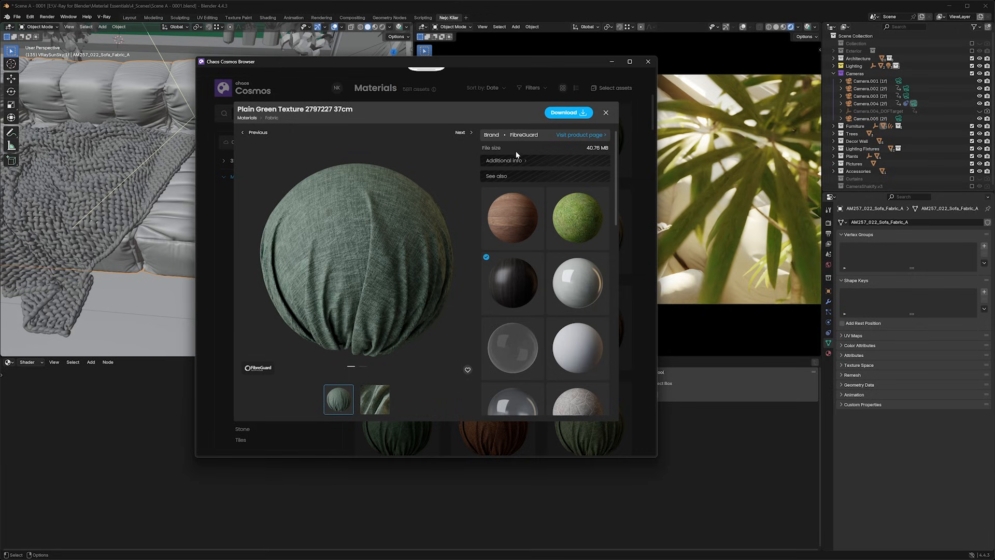
- Download and import the Plain Green Texture 2797227 37cm material from Cosmos and assign it to the sofa fabric object
{"action": "left_click", "coordinate": [569, 112]}
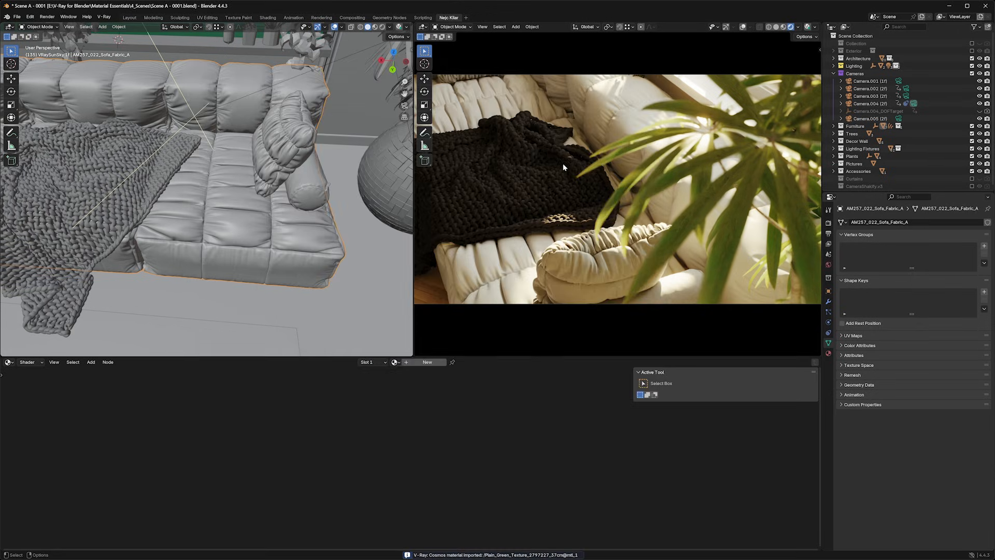
{"action": "left_click", "coordinate": [395, 362]}
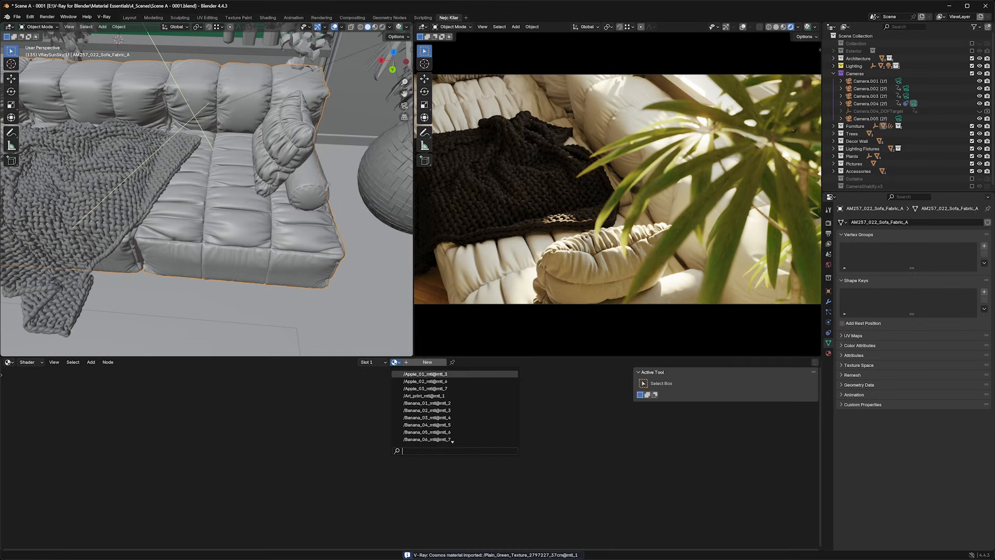
{"action": "type", "text": "plain gree"}
{"action": "key", "text": "Return"}
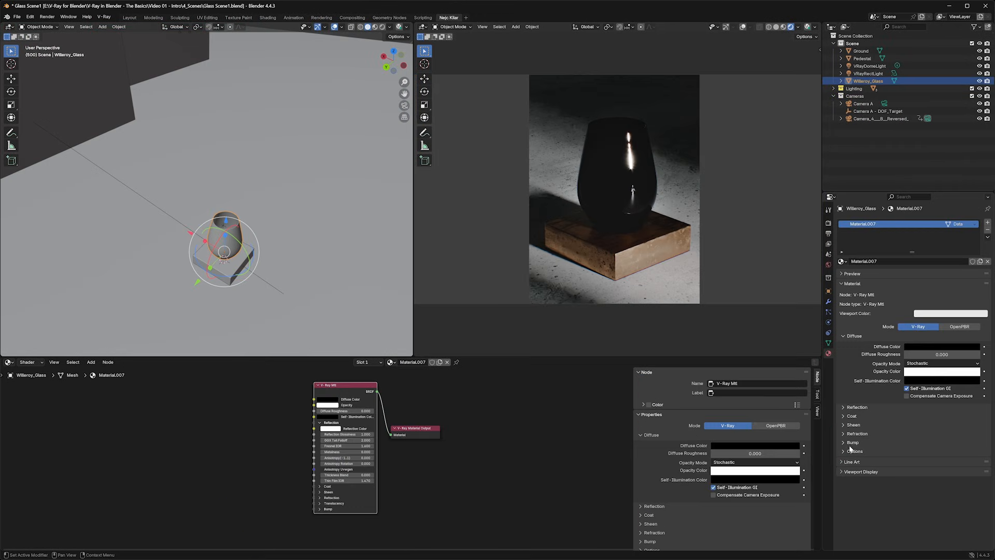
{"action": "scroll", "coordinate": [910, 486], "scroll_direction": "up", "scroll_amount": 2}
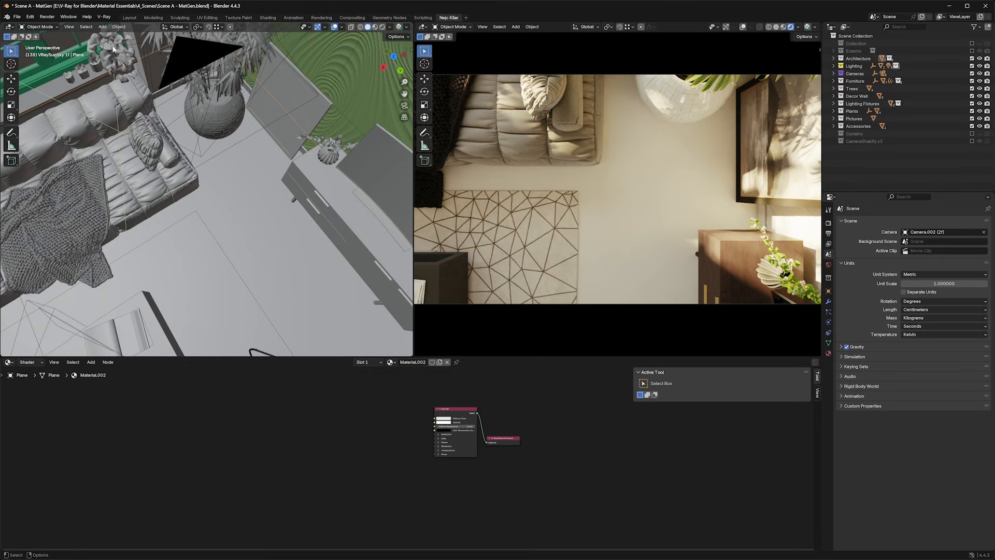
- Open the AI Material Generator from the materials library of the Chaos Cosmos Browser
{"action": "left_click", "coordinate": [104, 17]}
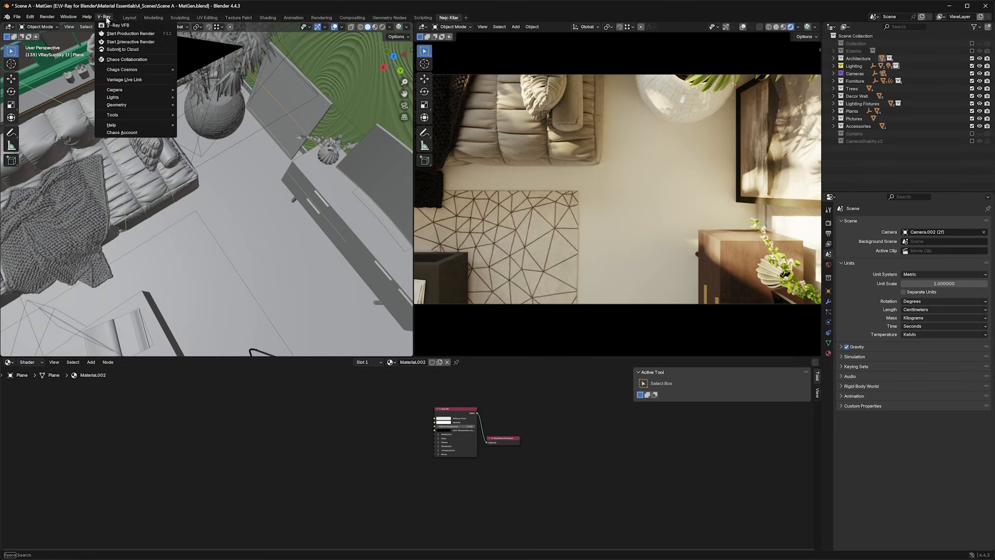
{"action": "mouse_move", "coordinate": [151, 70]}
{"action": "left_click", "coordinate": [218, 70]}
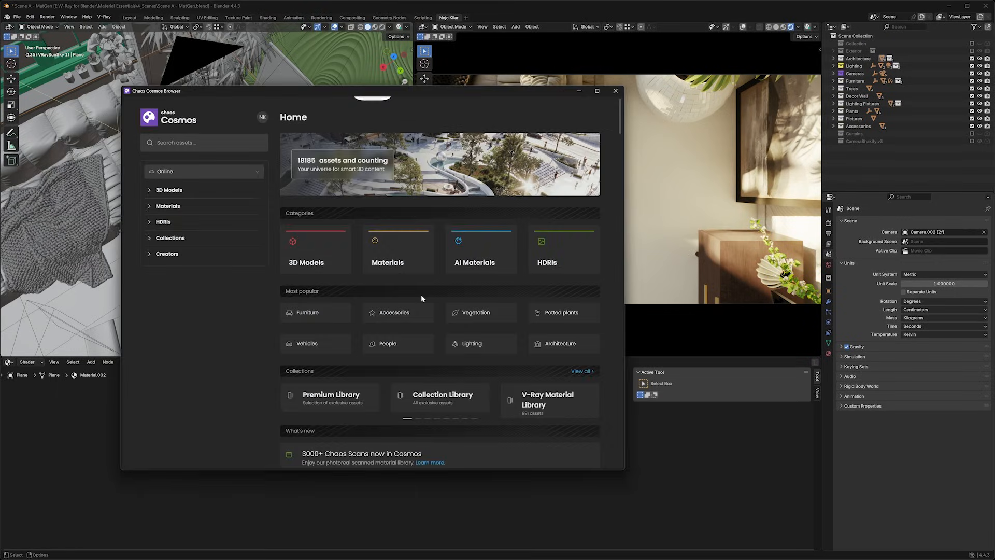
{"action": "left_click", "coordinate": [167, 206]}
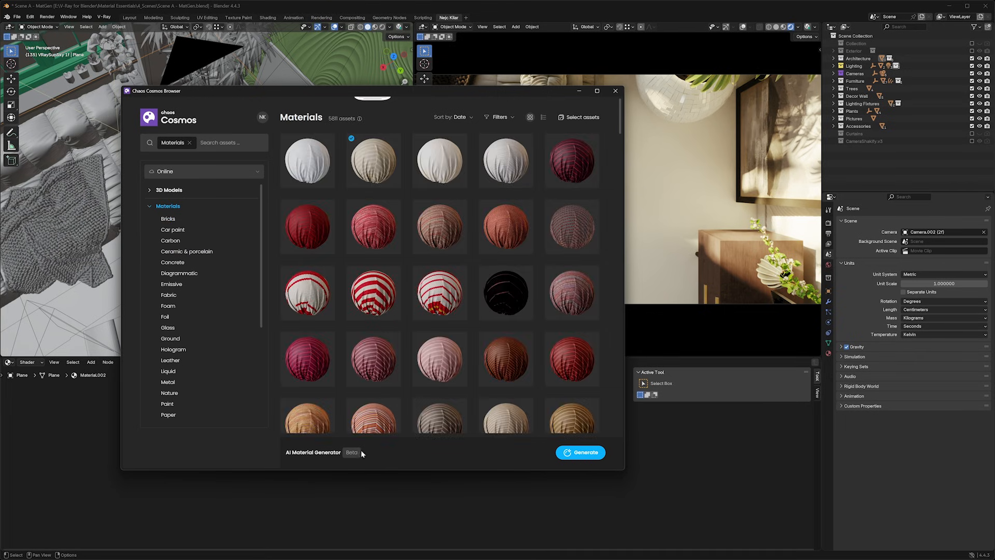
{"action": "left_click", "coordinate": [590, 455]}
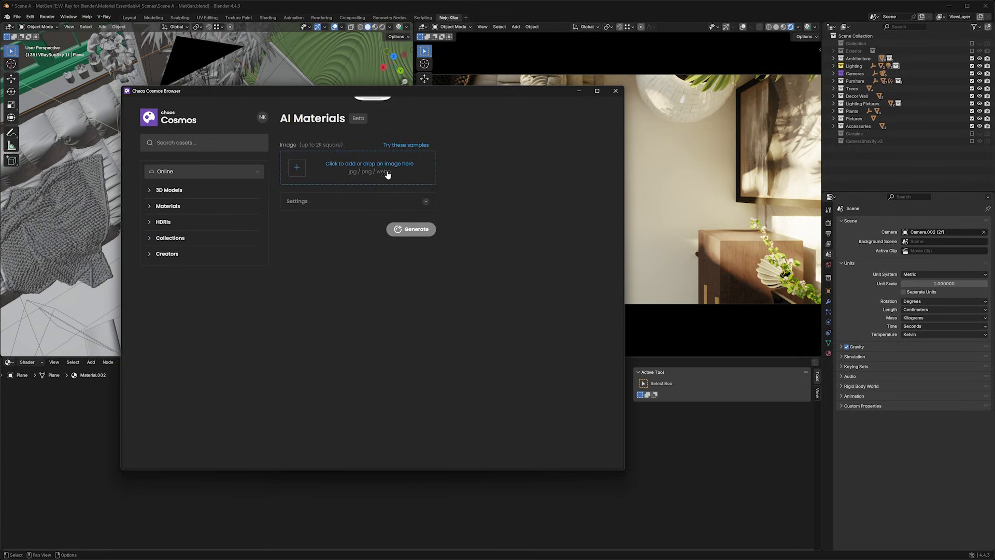
- Load the herringbone wood floor image into the AI material generator and apply a Smart pattern selection to it
{"action": "left_click_drag", "start_coordinate": [0, 197], "coordinate": [364, 178]}
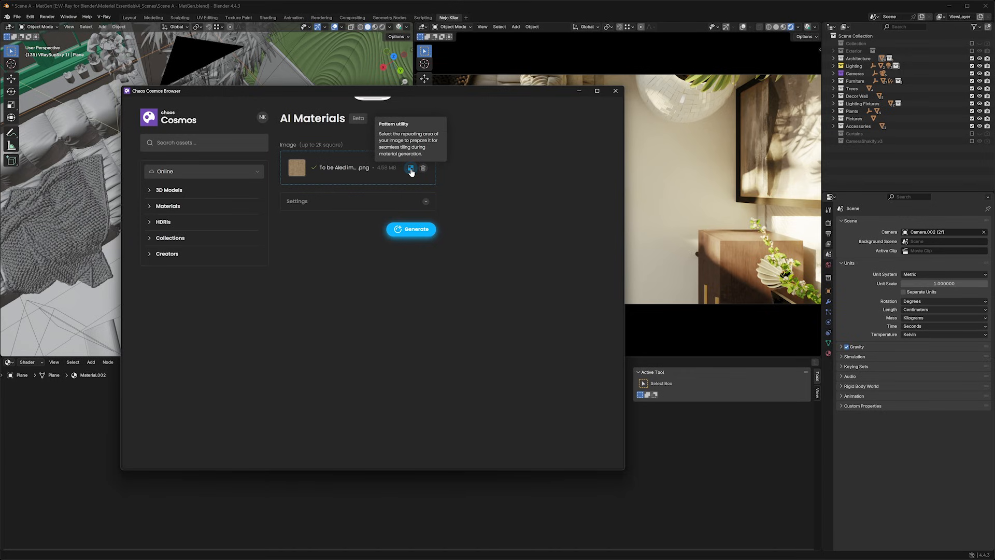
{"action": "left_click", "coordinate": [411, 169]}
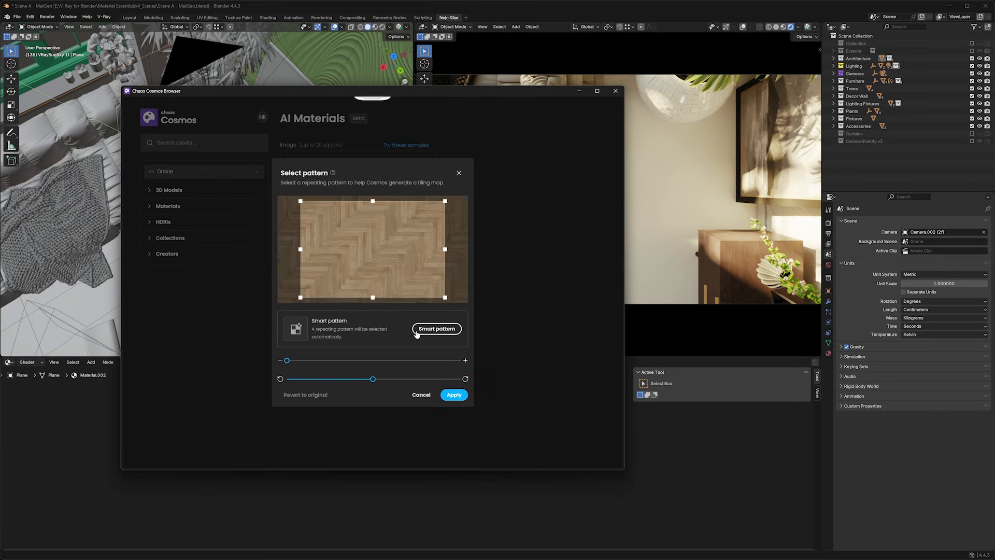
{"action": "left_click", "coordinate": [435, 331]}
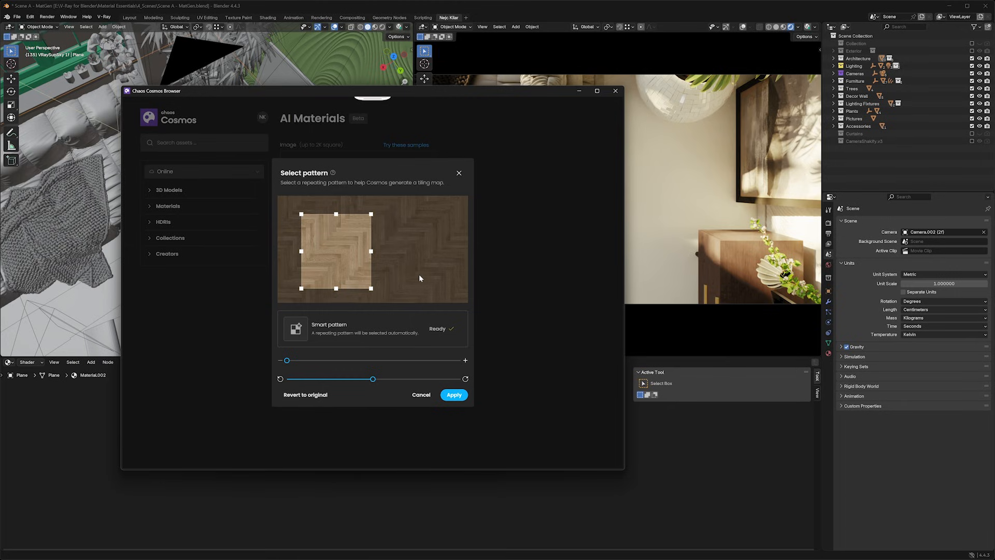
{"action": "left_click", "coordinate": [454, 395]}
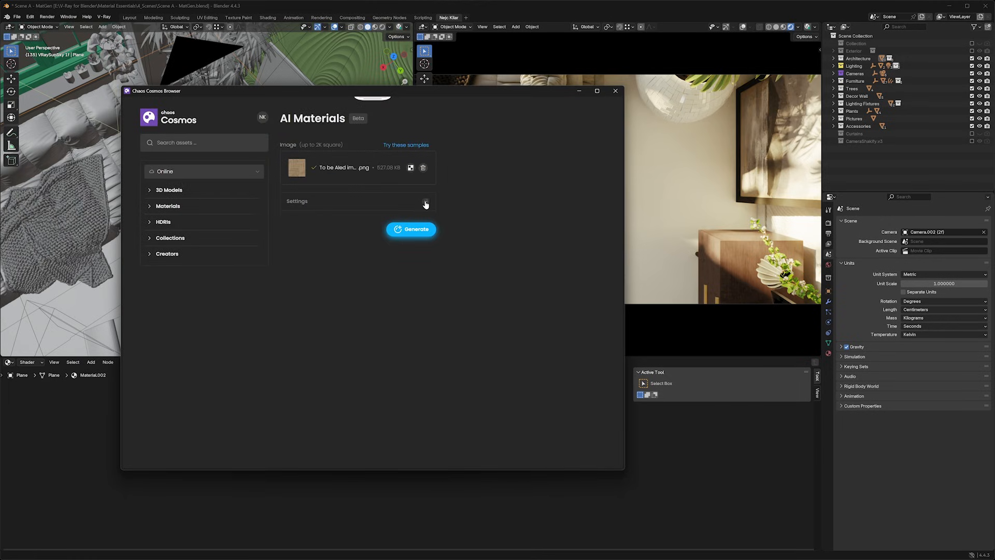
- Generate the wood material at 2K with Preserve colors and Make tileable enabled, and Normal and Roughness at 1
{"action": "left_click", "coordinate": [426, 202]}
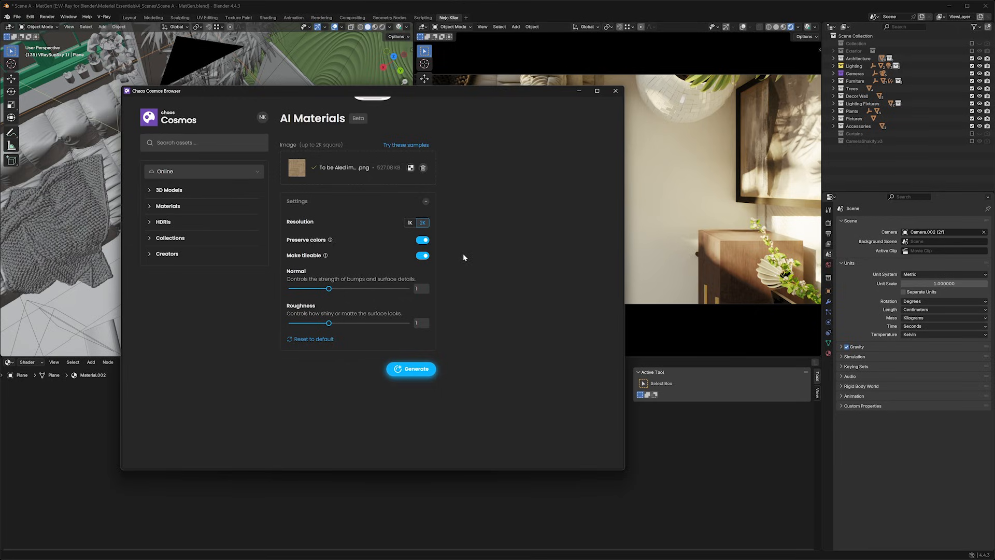
{"action": "left_click", "coordinate": [397, 369]}
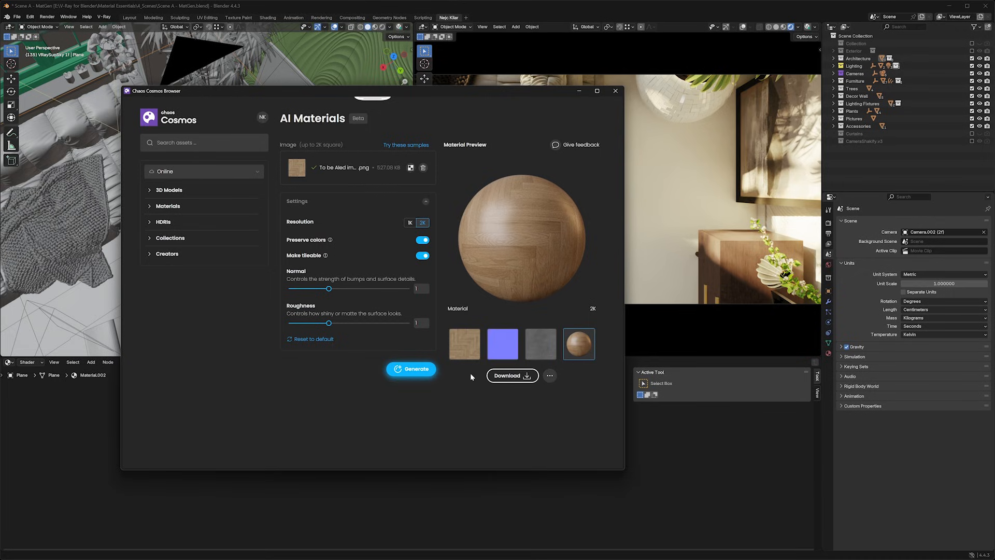
- Download the generated material under the name Cool Floor B and import it into the scene
{"action": "left_click", "coordinate": [513, 375]}
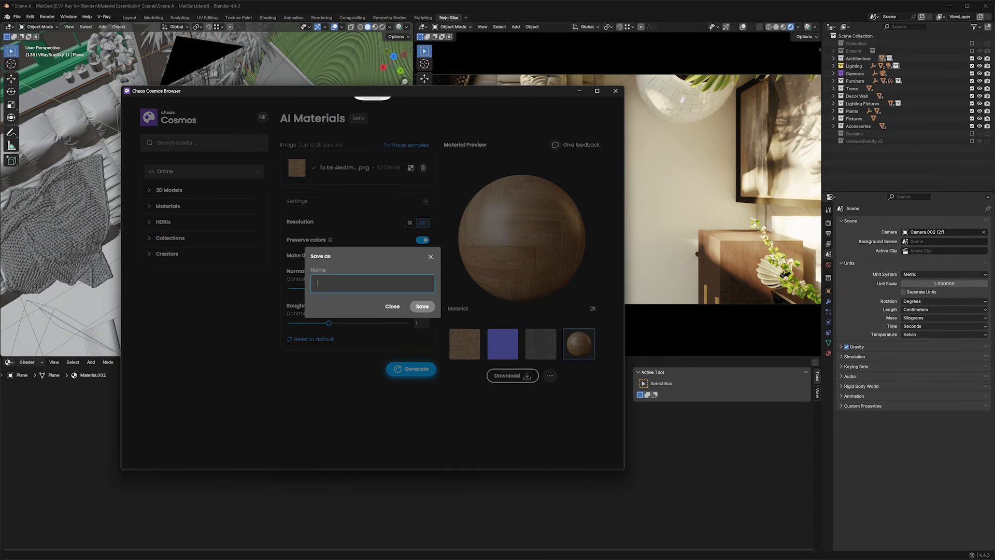
{"action": "type", "text": "Cool Floor B"}
{"action": "left_click", "coordinate": [422, 306]}
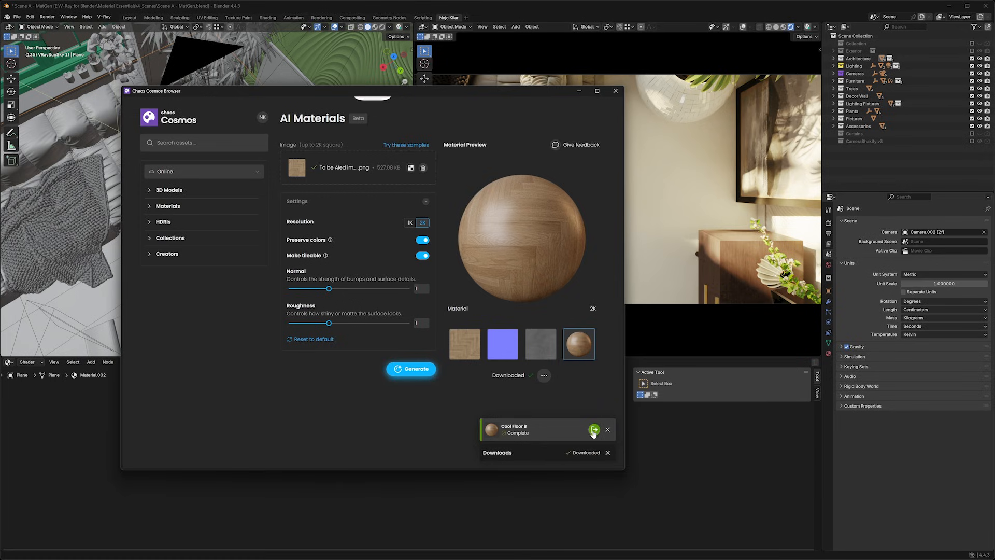
{"action": "left_click", "coordinate": [594, 430]}
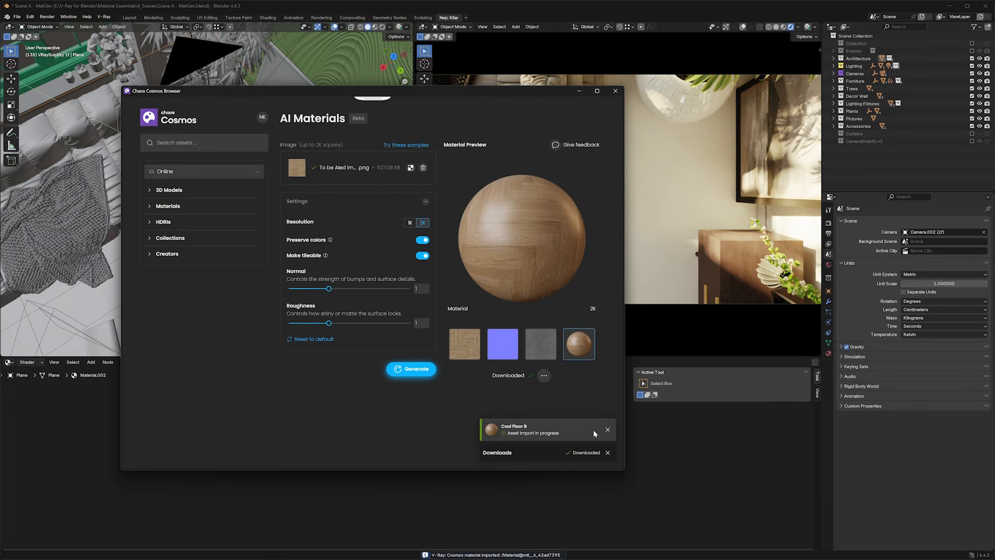
- Assign the imported /Material@mtl__6_42ad7395 material to the floor plane in place of Material.002
{"action": "left_click", "coordinate": [578, 91]}
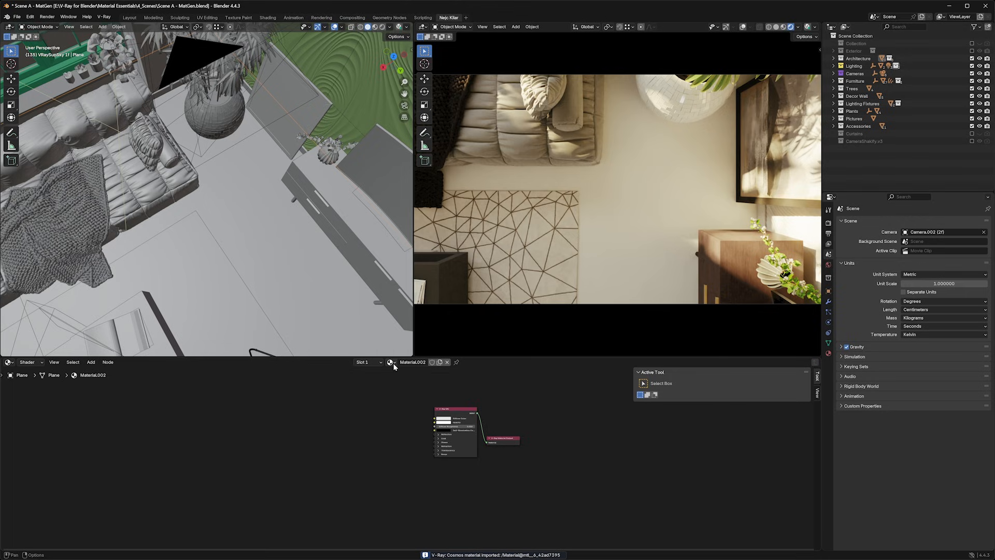
{"action": "left_click", "coordinate": [390, 362]}
{"action": "scroll", "coordinate": [448, 397], "scroll_direction": "down", "scroll_amount": 15}
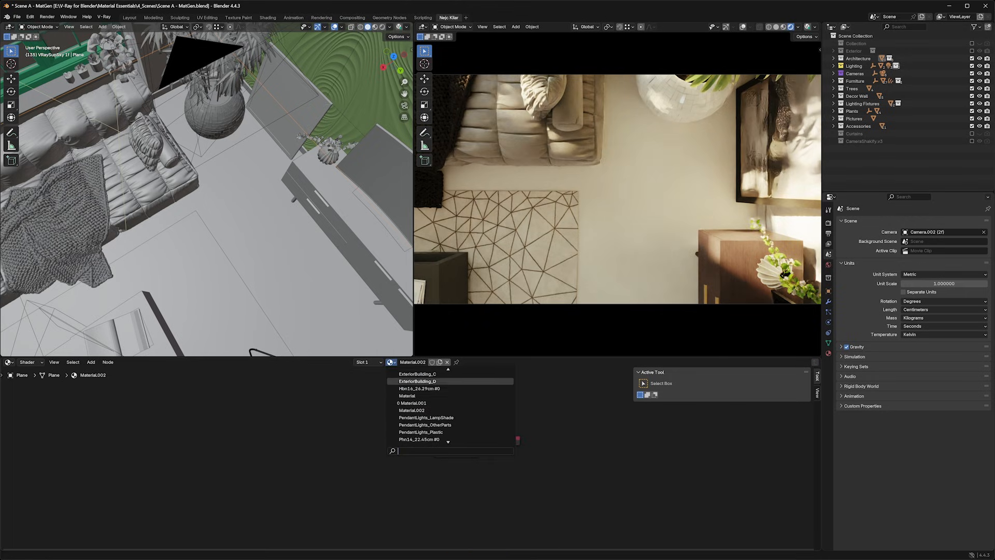
{"action": "scroll", "coordinate": [447, 397], "scroll_direction": "up", "scroll_amount": 10}
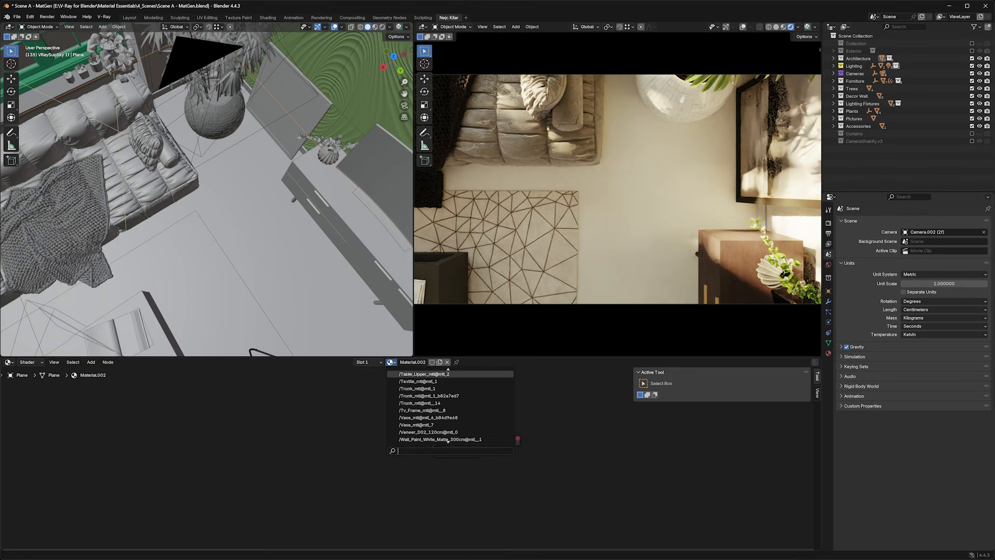
{"action": "scroll", "coordinate": [448, 396], "scroll_direction": "up", "scroll_amount": 10}
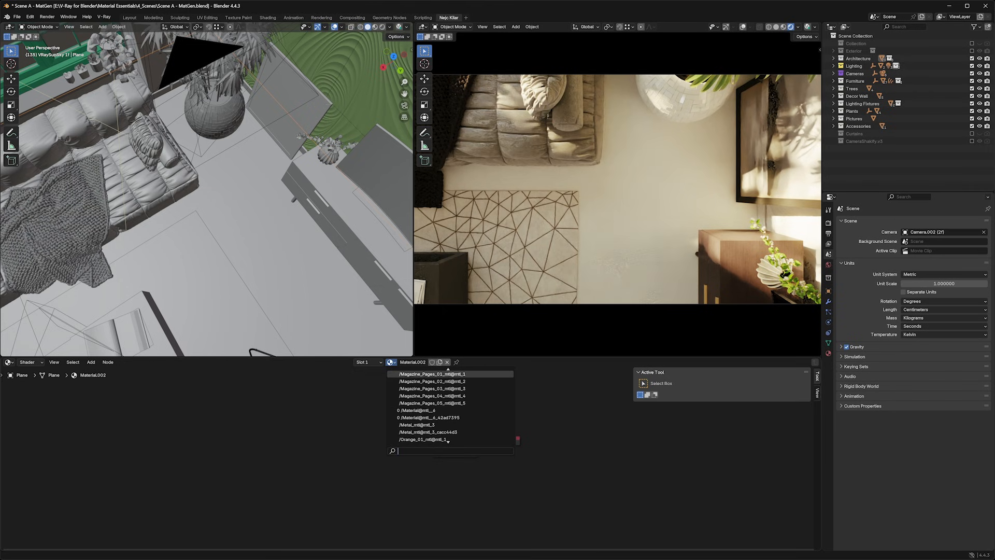
{"action": "left_click", "coordinate": [429, 417]}
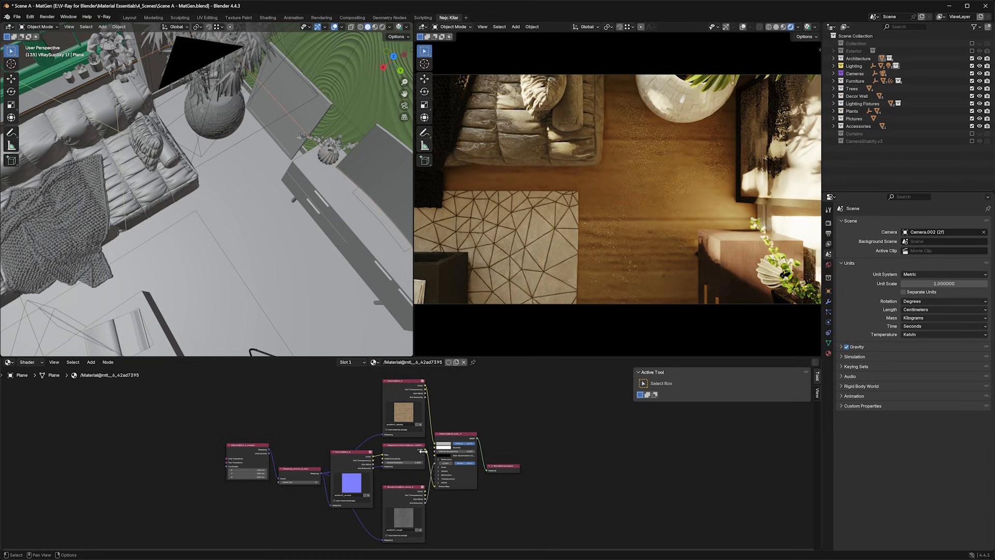
{"action": "middle_click_drag", "start_coordinate": [507, 438], "coordinate": [499, 430]}
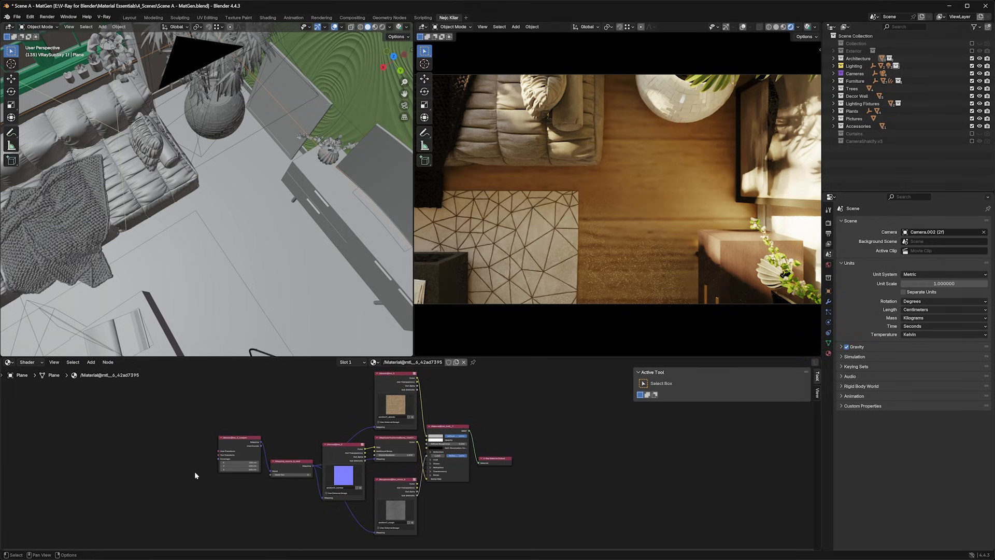
- Add a V-Ray Transform node and connect it to the Tex Transform input of the floor material's mapping node
{"action": "key", "text": "shift+a"}
{"action": "left_click", "coordinate": [158, 444]}
{"action": "type", "text": "trans"}
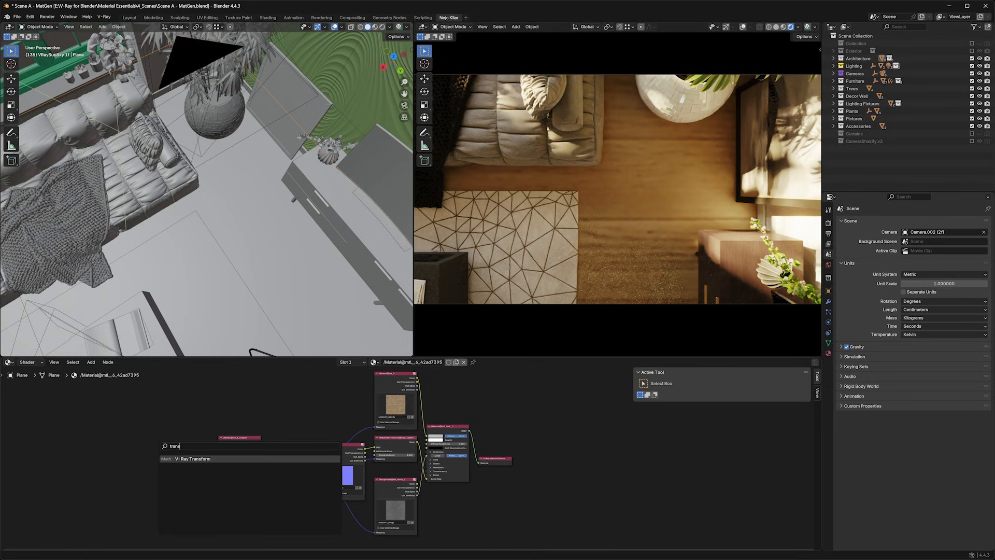
{"action": "key", "text": "Return"}
{"action": "left_click", "coordinate": [169, 443]}
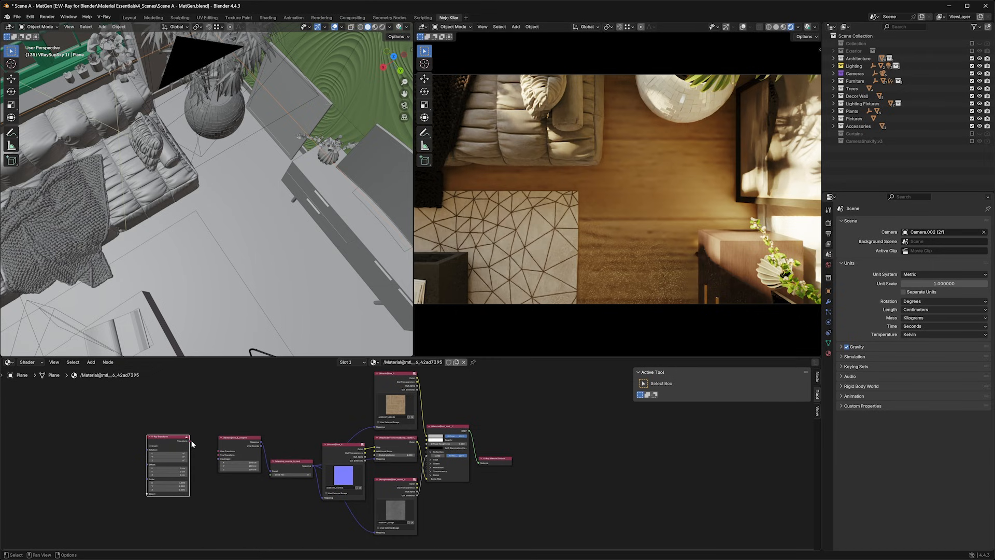
{"action": "left_click_drag", "start_coordinate": [191, 441], "coordinate": [219, 457]}
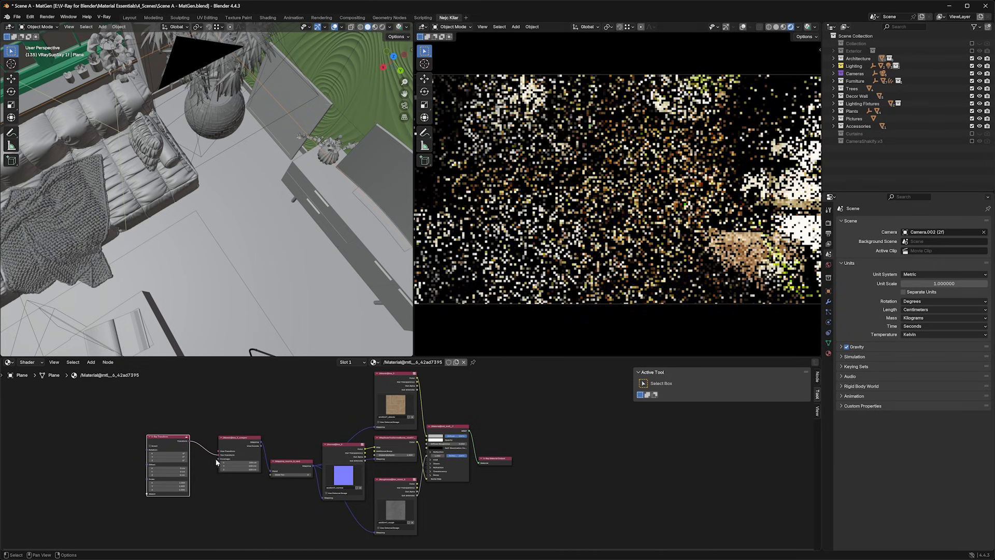
- Set all scale values of the V-Ray Transform node to 10 to tile the floor texture
{"action": "left_click_drag", "start_coordinate": [176, 482], "coordinate": [176, 489]}
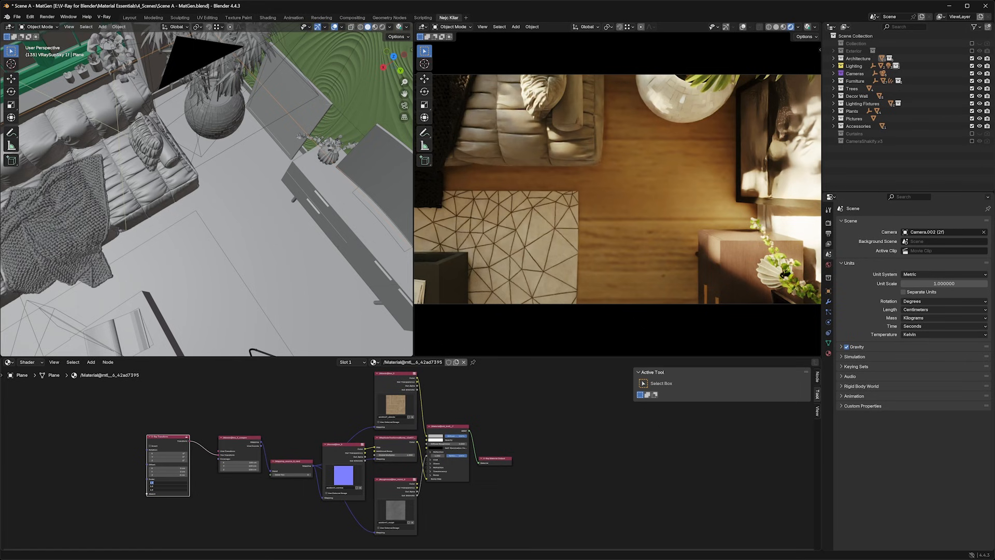
{"action": "type", "text": "10"}
{"action": "key", "text": "Return"}
{"action": "scroll", "coordinate": [156, 487], "scroll_direction": "up", "scroll_amount": 7}
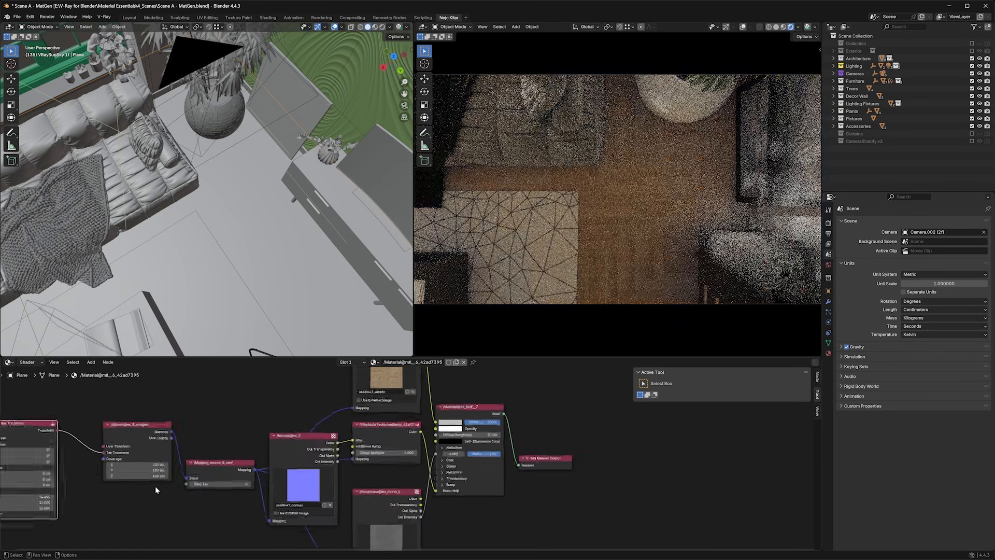
{"action": "middle_click_drag", "start_coordinate": [98, 489], "coordinate": [253, 470]}
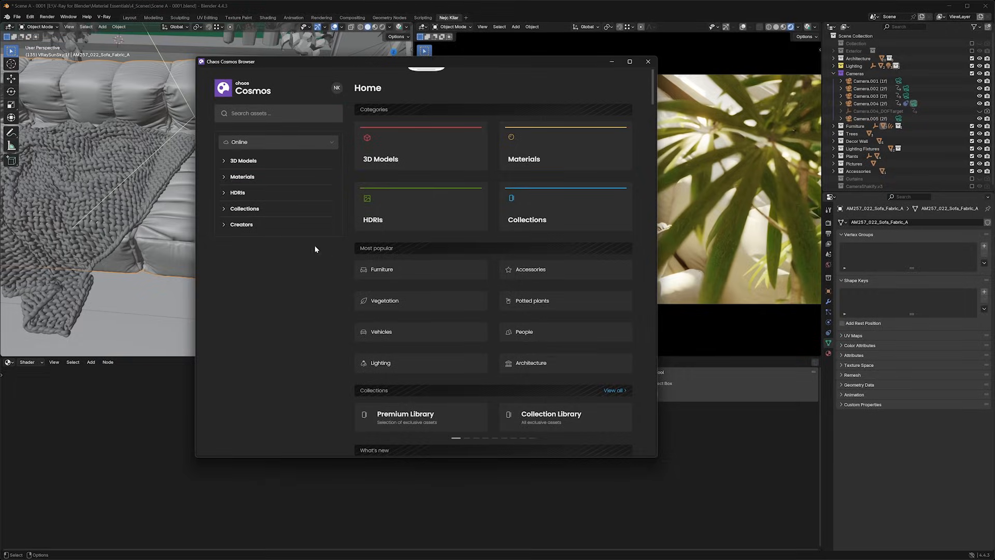
- Download the Plain Green Texture 2797227 37cm fabric from the Cosmos materials and import it into the scene
{"action": "left_click", "coordinate": [227, 177]}
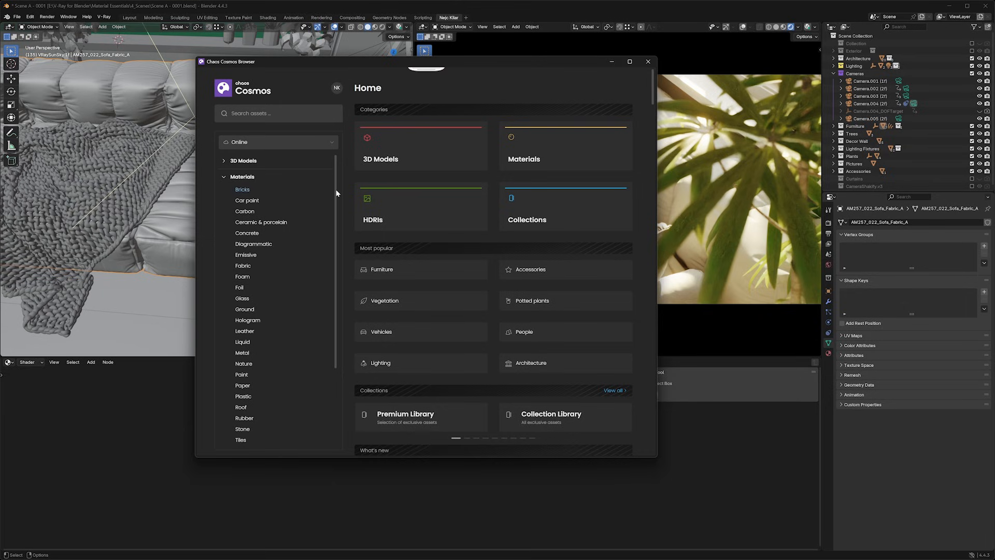
{"action": "left_click", "coordinate": [252, 177]}
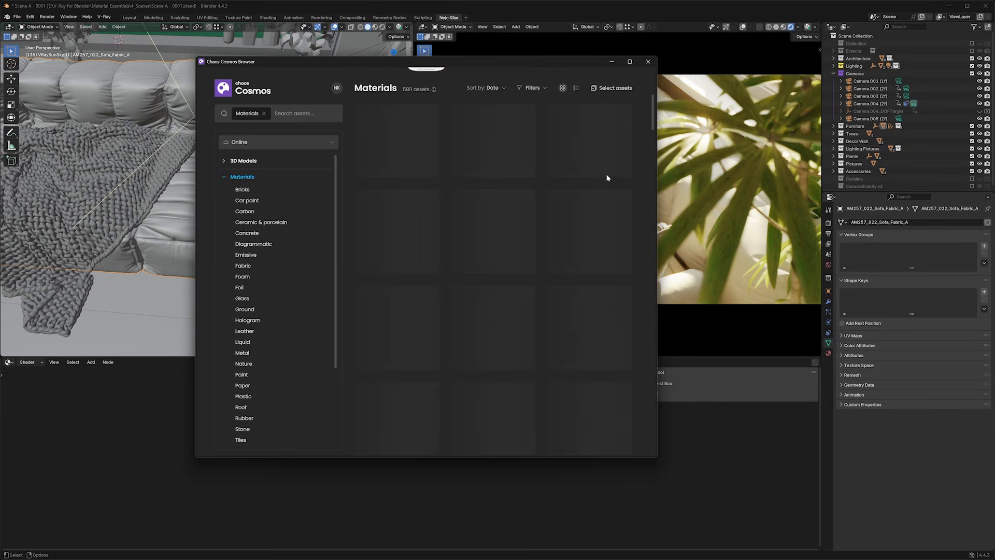
{"action": "mouse_move", "coordinate": [394, 243]}
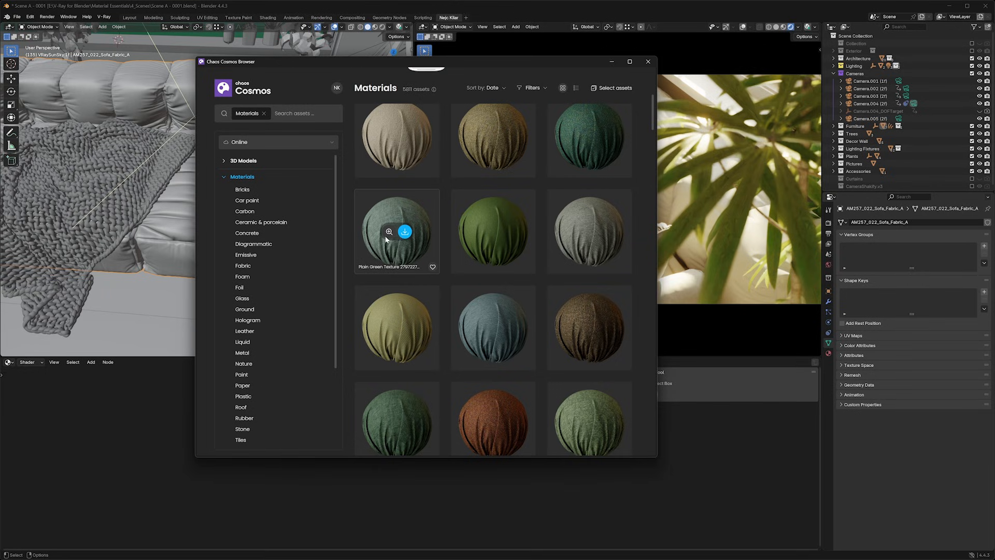
{"action": "left_click", "coordinate": [389, 232]}
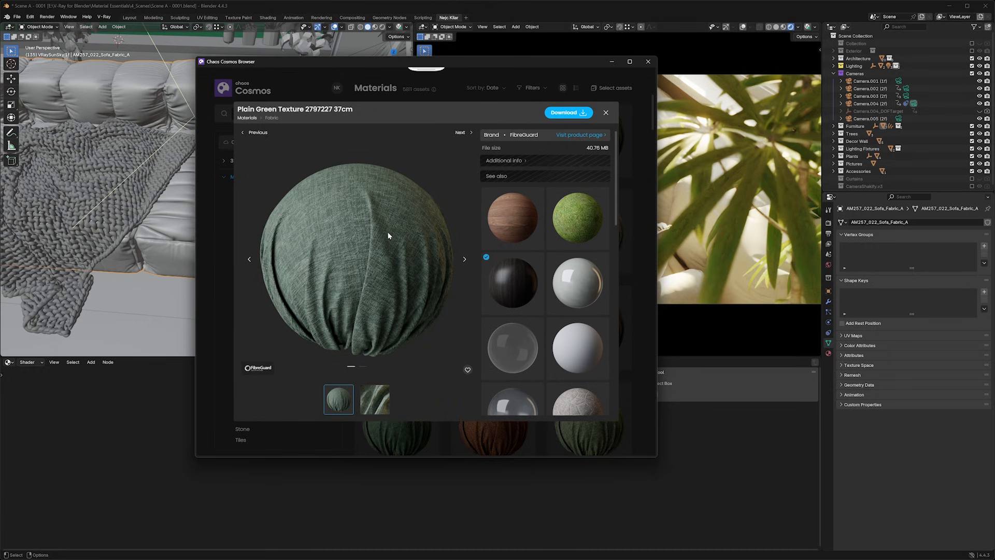
{"action": "left_click", "coordinate": [574, 118]}
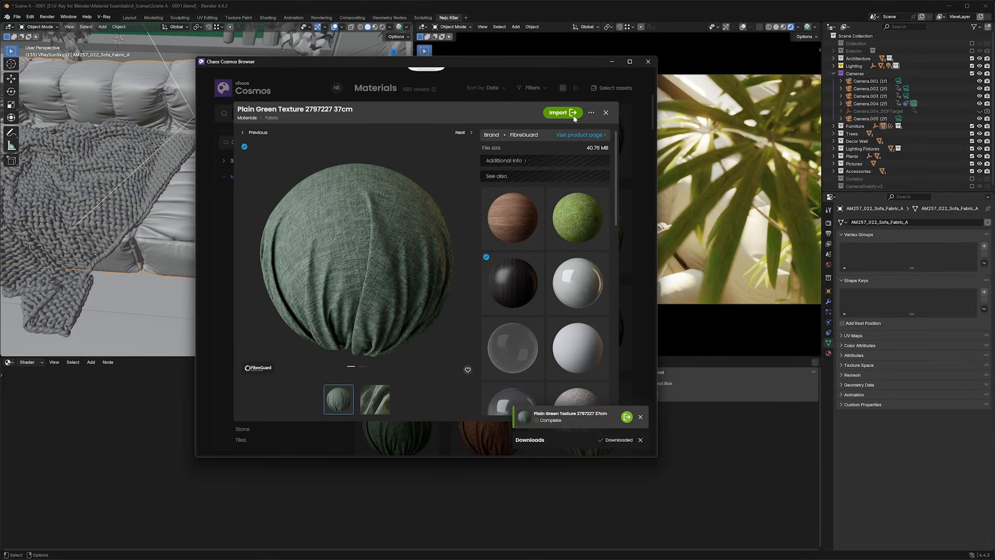
{"action": "left_click", "coordinate": [567, 118]}
{"action": "left_click", "coordinate": [612, 62]}
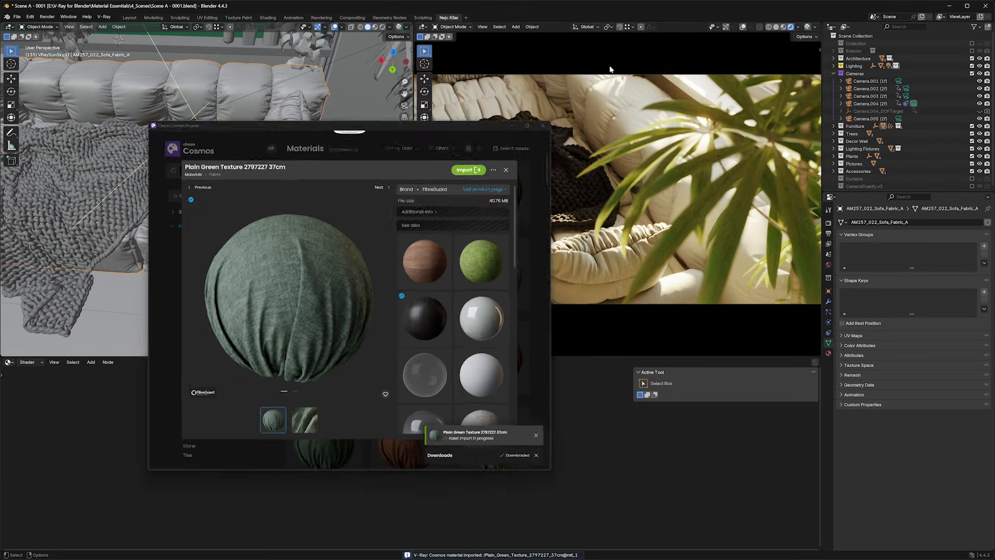
- Assign the imported Plain Green Texture 2797227 37cm material to the selected sofa
{"action": "left_click", "coordinate": [396, 361]}
{"action": "type", "text": "plain gree"}
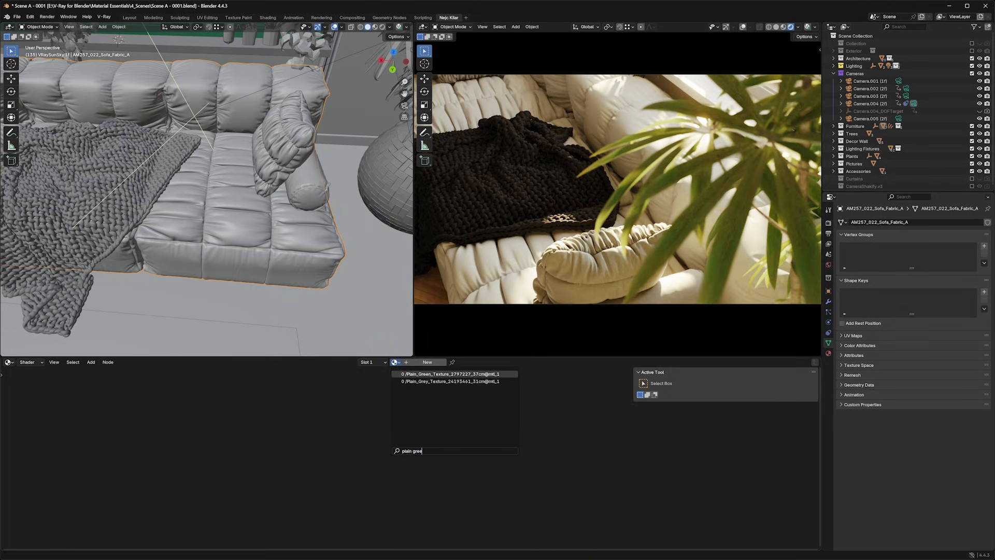
{"action": "key", "text": "Return"}
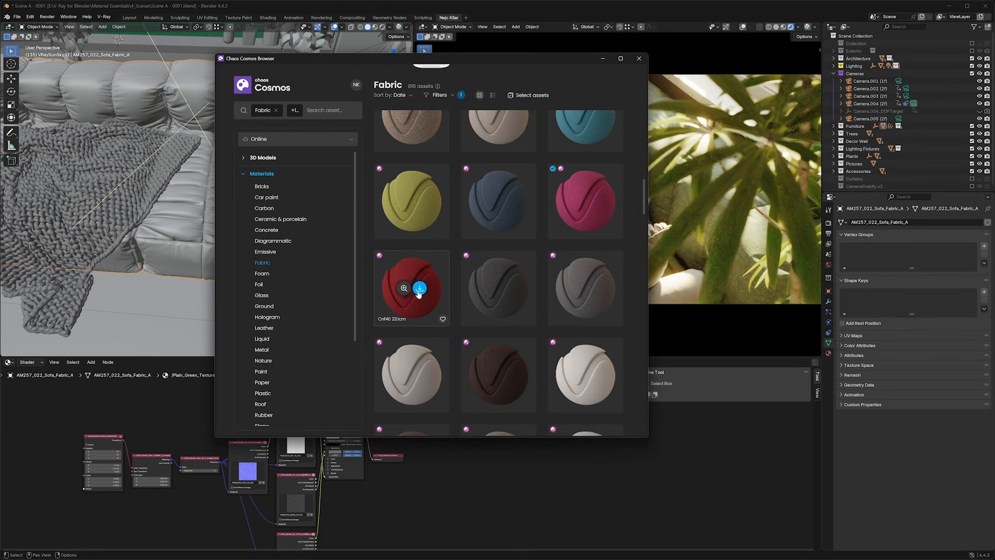
- Import the red Cnf40 23.1cm fabric from Cosmos and assign it to the sofa in place of its current material
{"action": "left_click", "coordinate": [418, 291]}
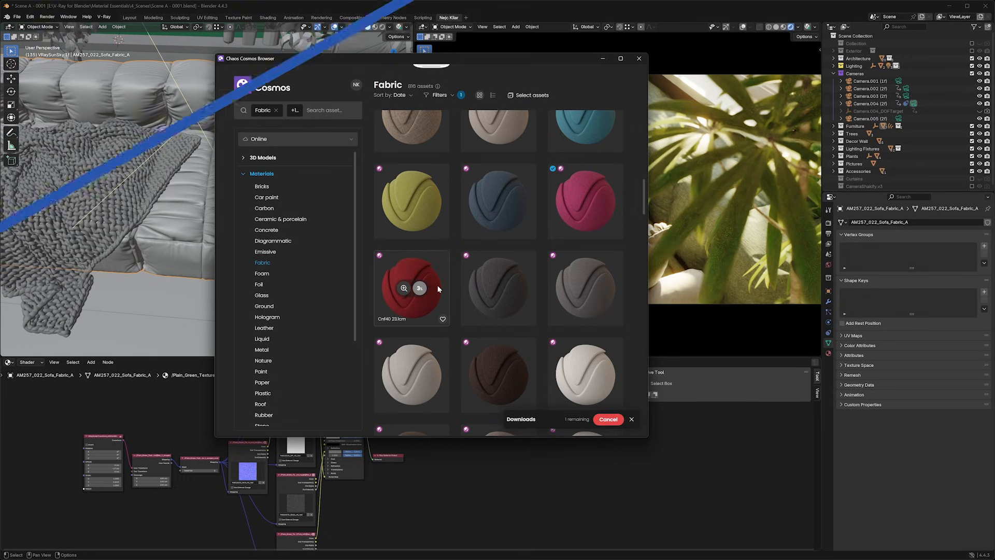
{"action": "left_click", "coordinate": [602, 60]}
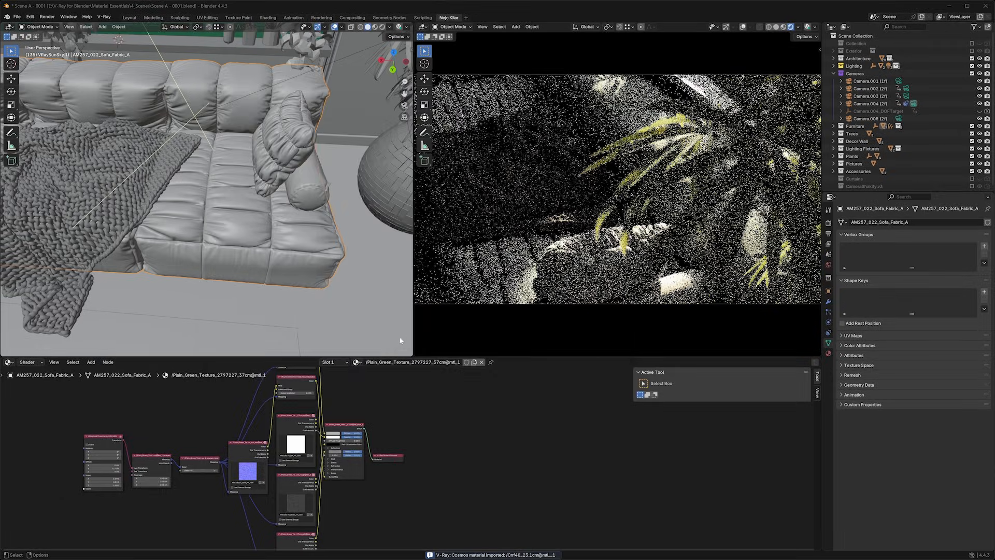
{"action": "left_click", "coordinate": [356, 361]}
{"action": "type", "text": "cnf40"}
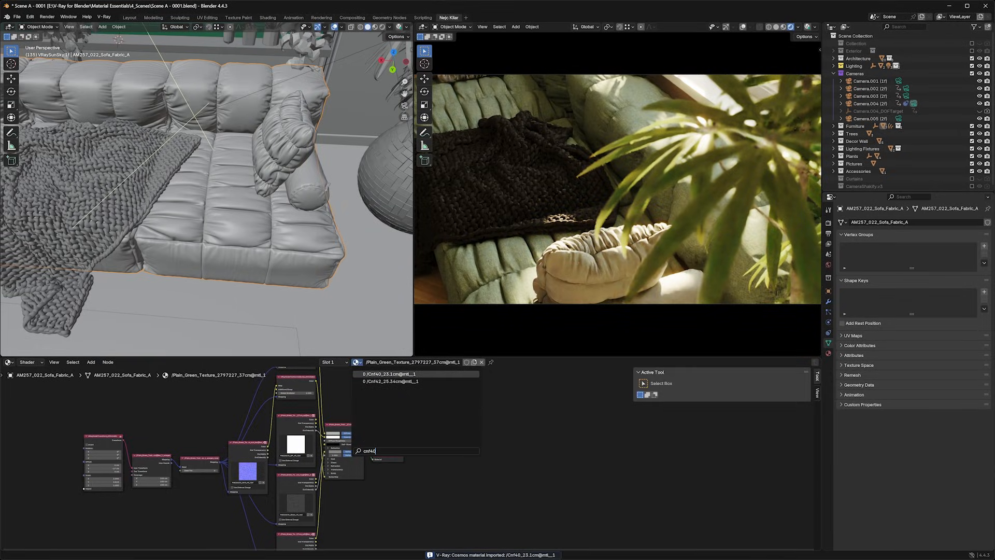
{"action": "key", "text": "Return"}
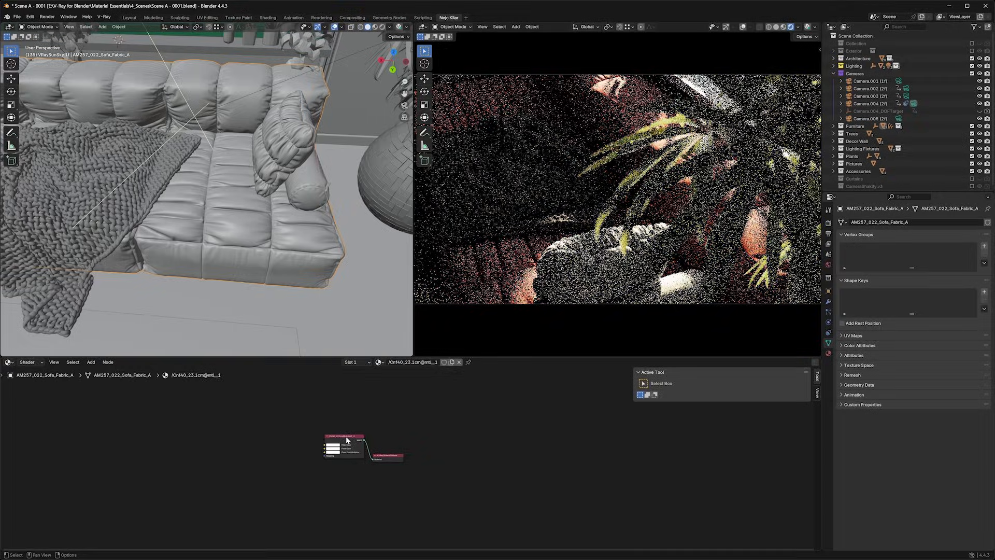
- Enable Use Triplanar Mapping on the sofa's scanned fabric node and turn on Use Paint with a dark blue paint color
{"action": "left_click", "coordinate": [347, 439]}
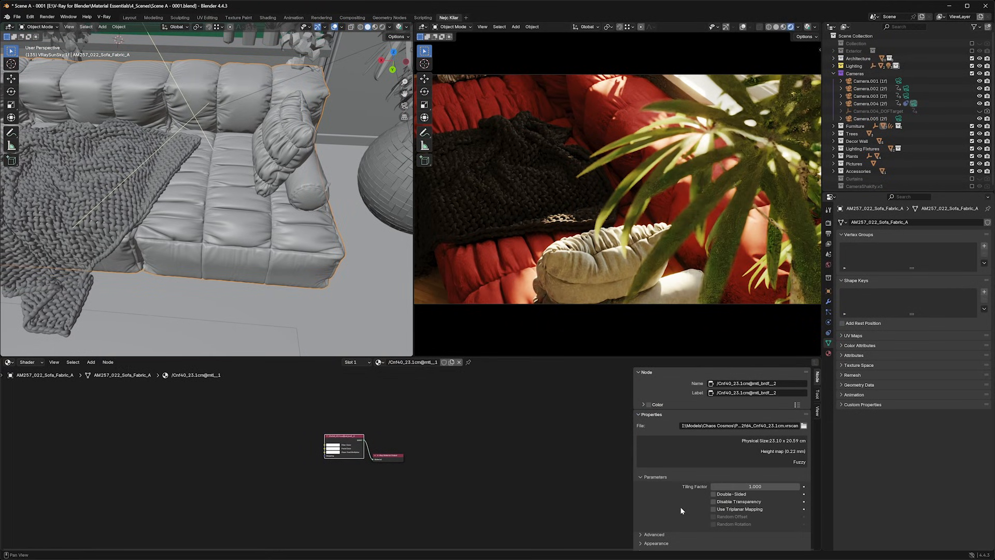
{"action": "left_click", "coordinate": [713, 509]}
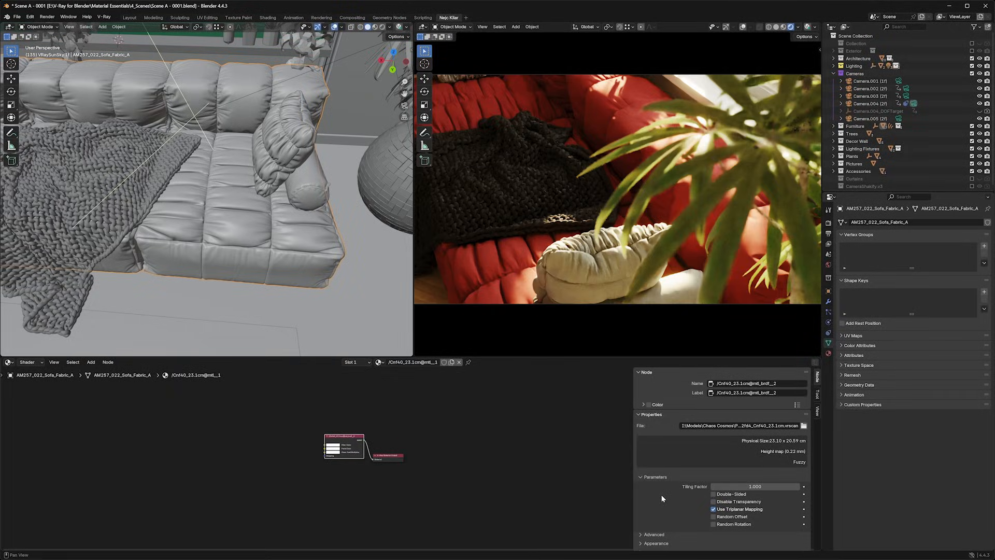
{"action": "left_click", "coordinate": [656, 542]}
{"action": "scroll", "coordinate": [679, 514], "scroll_direction": "down", "scroll_amount": 3}
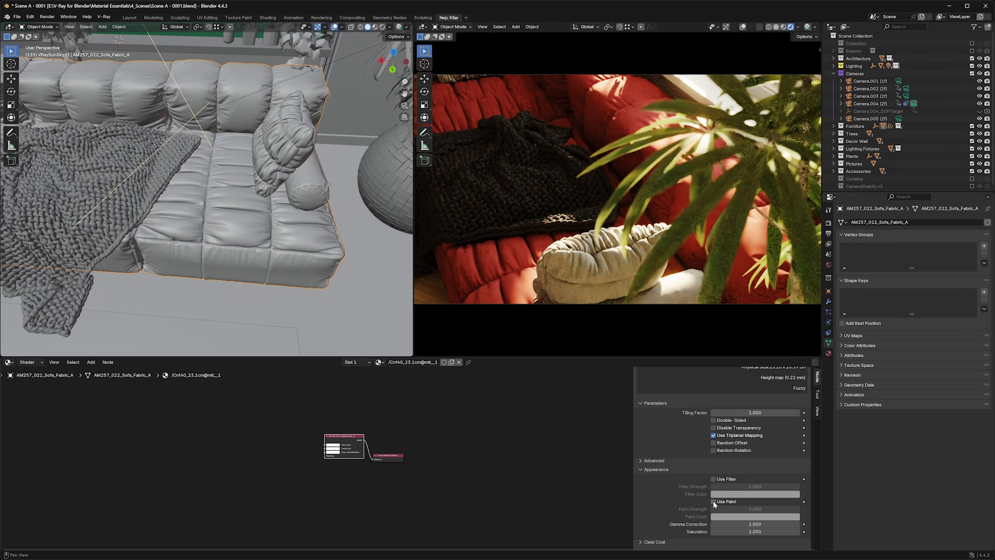
{"action": "left_click", "coordinate": [714, 501]}
{"action": "left_click", "coordinate": [722, 517]}
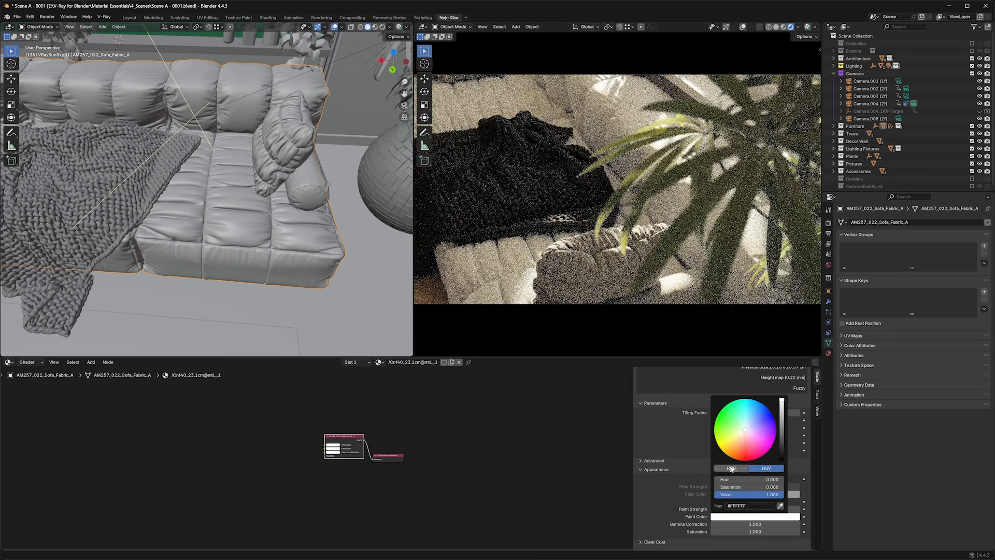
{"action": "left_click", "coordinate": [765, 417]}
{"action": "left_click_drag", "start_coordinate": [765, 493], "coordinate": [728, 493]}
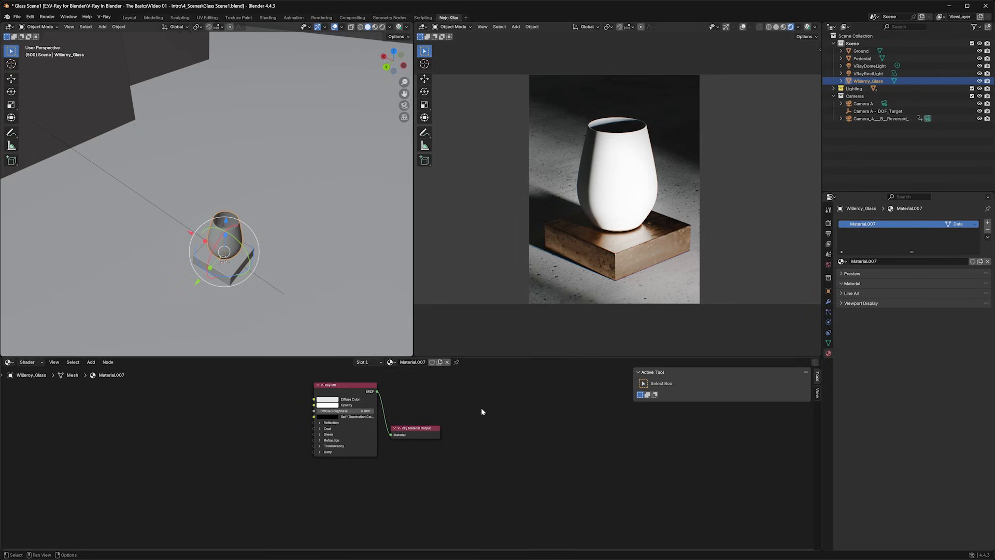
- Set the drinking glass material's diffuse color to black and its reflection color to white
{"action": "left_click", "coordinate": [335, 404]}
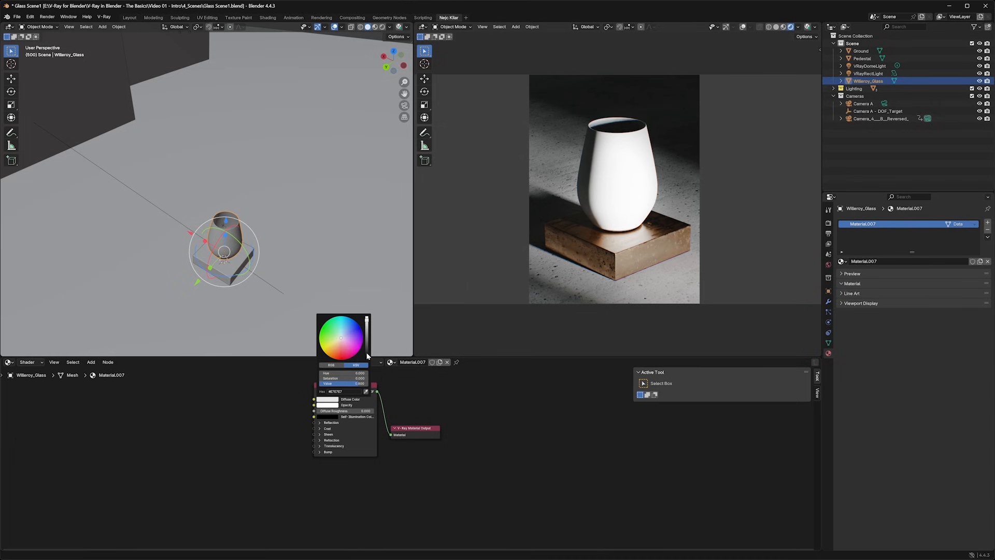
{"action": "left_click_drag", "start_coordinate": [367, 356], "coordinate": [367, 362]}
{"action": "left_click", "coordinate": [319, 423]}
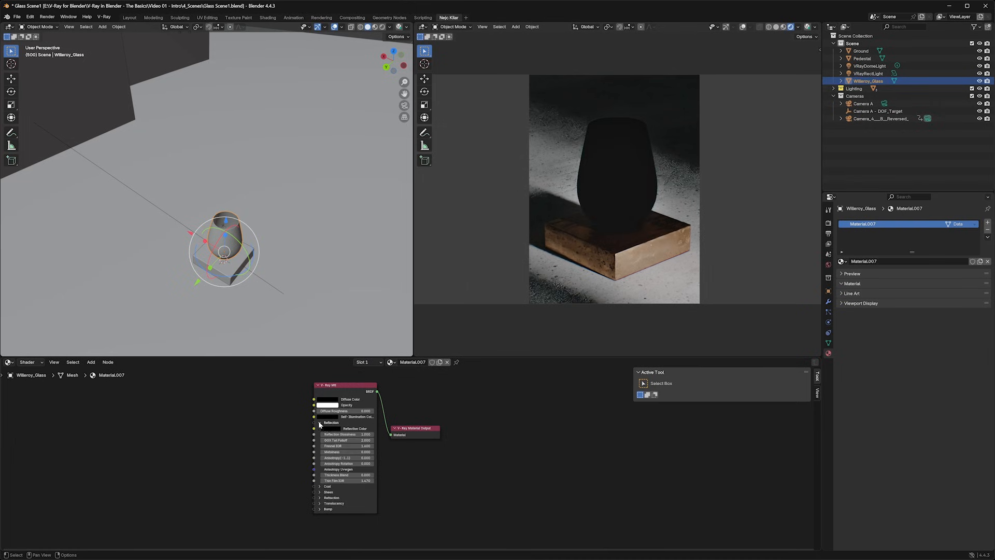
{"action": "left_click", "coordinate": [329, 428]}
{"action": "left_click_drag", "start_coordinate": [366, 388], "coordinate": [365, 349]}
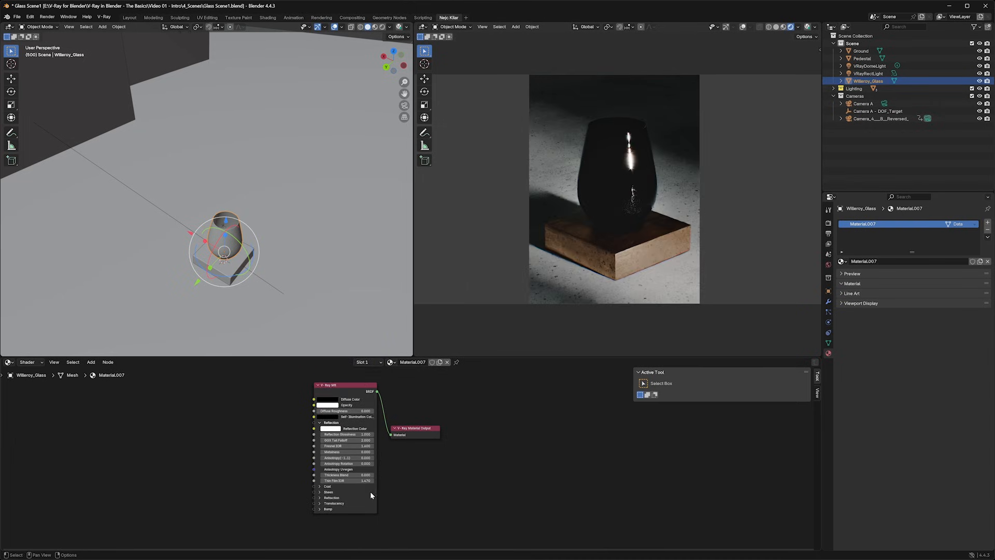
- Enable Reflect On Back Side in the glass material's advanced reflection settings
{"action": "left_click", "coordinate": [370, 491]}
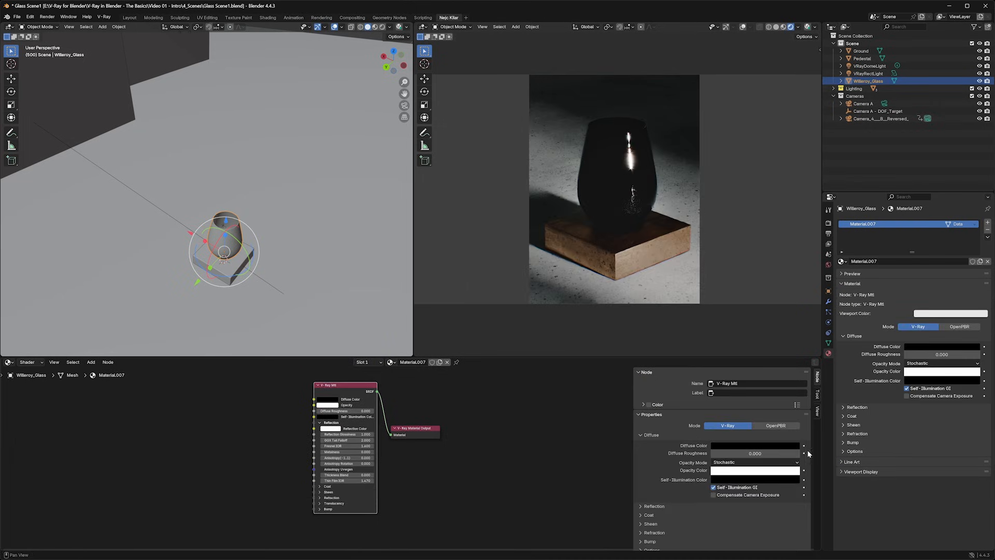
{"action": "left_click", "coordinate": [856, 408]}
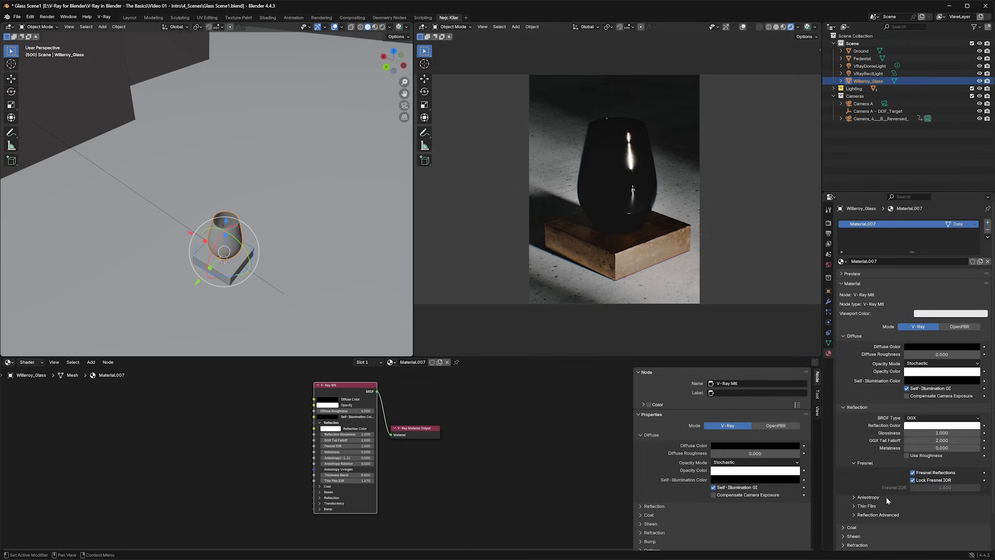
{"action": "left_click", "coordinate": [876, 515]}
{"action": "scroll", "coordinate": [862, 465], "scroll_direction": "down", "scroll_amount": 4}
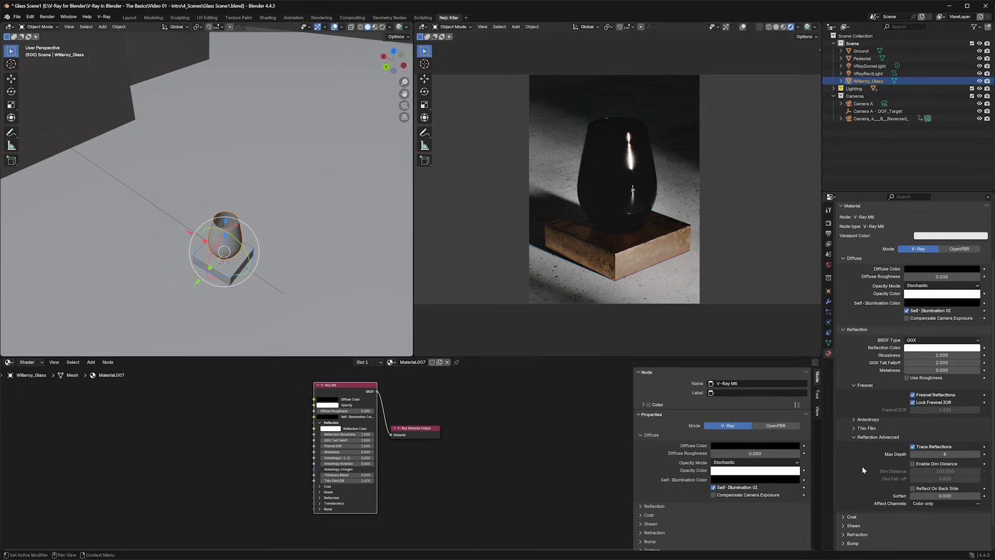
{"action": "left_click", "coordinate": [919, 490]}
- Set the glass material's refraction color to white
{"action": "left_click", "coordinate": [331, 498]}
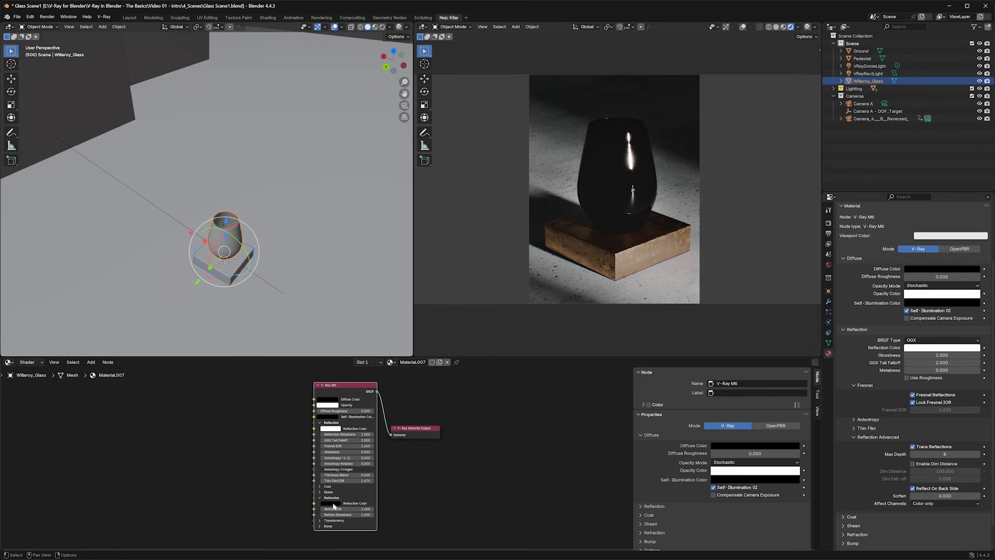
{"action": "left_click", "coordinate": [333, 503]}
{"action": "left_click_drag", "start_coordinate": [374, 461], "coordinate": [375, 421]}
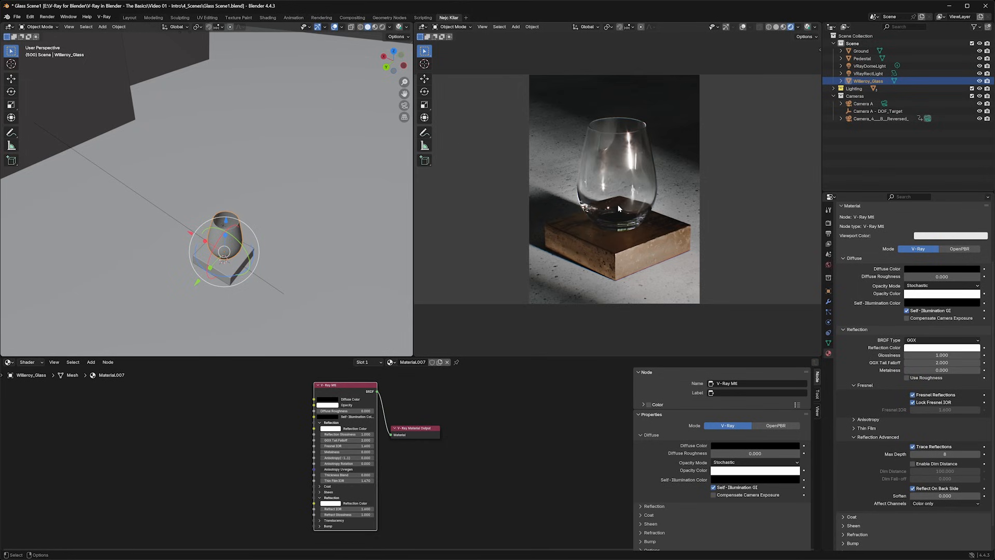
- Set the fog color in the glass material's refraction translucency settings to blue, about #2A3CF5
{"action": "left_click", "coordinate": [857, 534]}
{"action": "scroll", "coordinate": [857, 454], "scroll_direction": "down", "scroll_amount": 4}
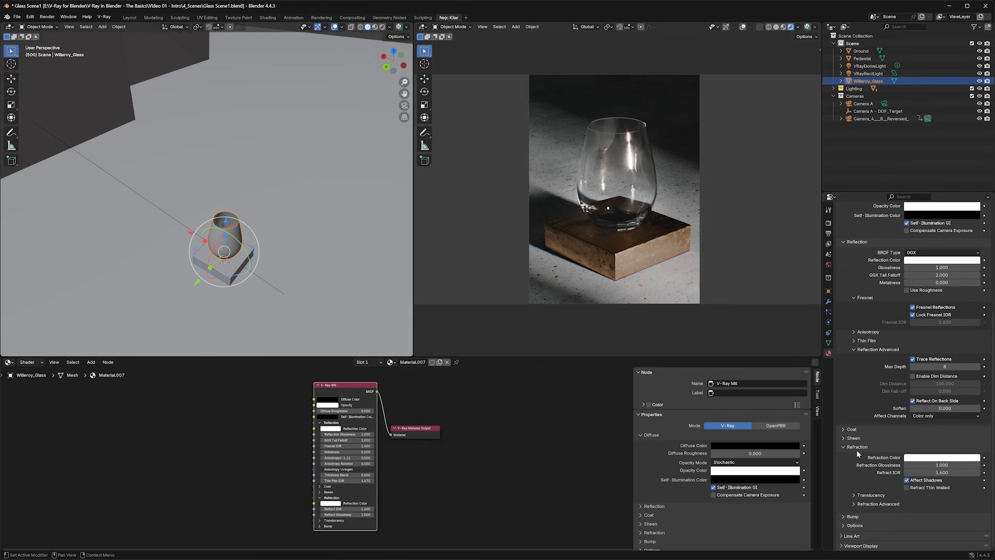
{"action": "left_click", "coordinate": [863, 495]}
{"action": "scroll", "coordinate": [859, 477], "scroll_direction": "down", "scroll_amount": 2}
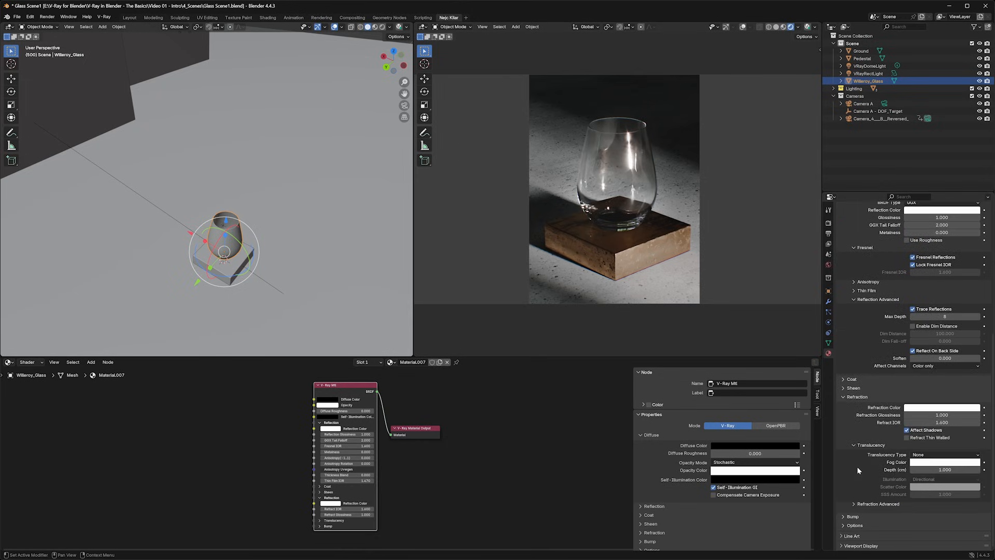
{"action": "left_click", "coordinate": [922, 462]}
{"action": "left_click_drag", "start_coordinate": [949, 371], "coordinate": [959, 360]}
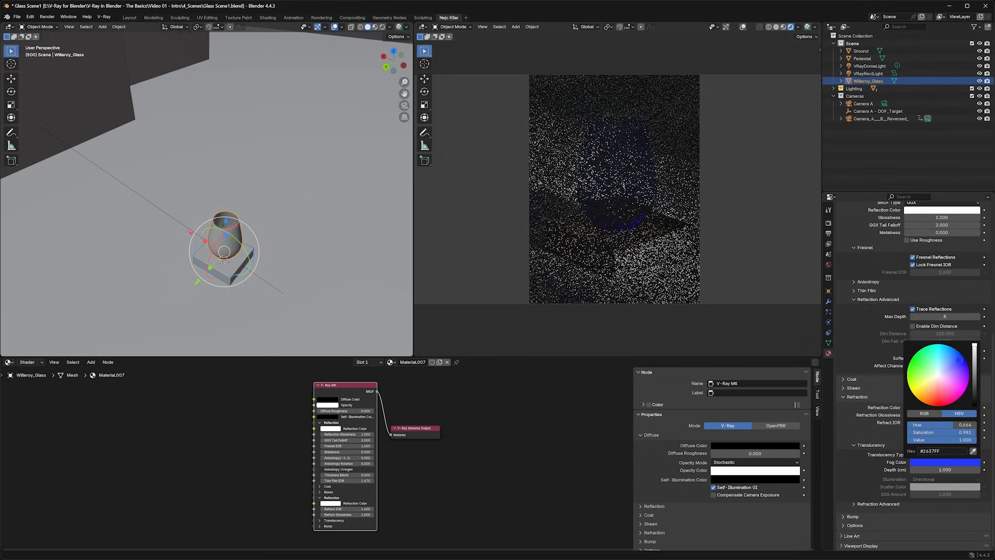
{"action": "left_click_drag", "start_coordinate": [974, 439], "coordinate": [969, 439]}
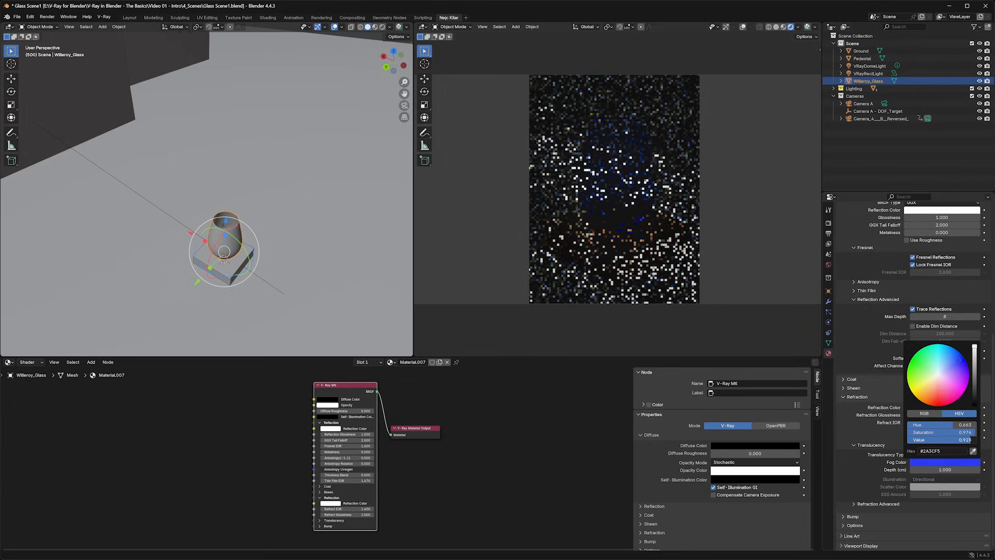
- Set the glass material's fog depth to 5 cm
{"action": "left_click", "coordinate": [940, 469]}
{"action": "type", "text": "5"}
{"action": "key", "text": "Return"}
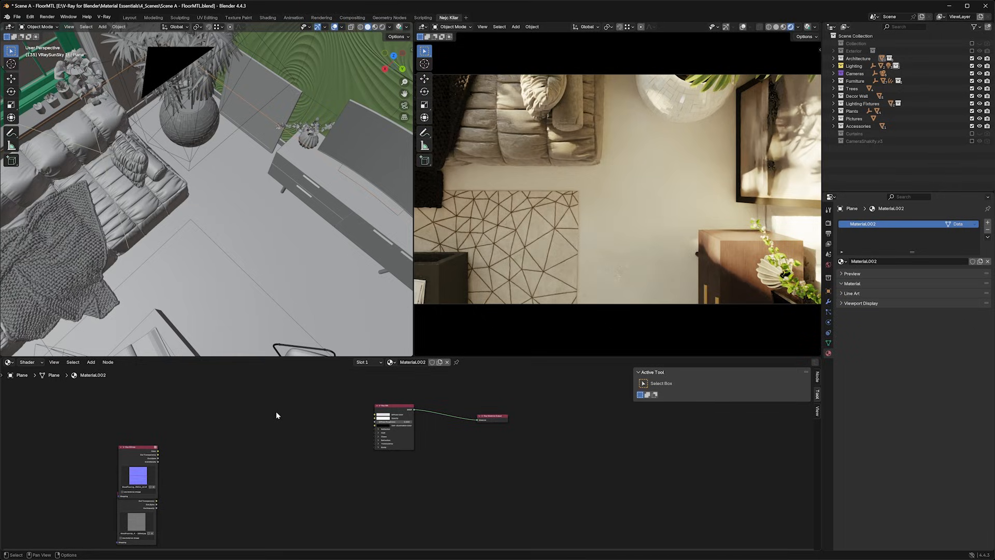
- Add a V-Ray Bitmap node to the floor plane's Material.002 and load WoodFlooringWhiteOak003_COL_4K.jpg into it
{"action": "key", "text": "shift+a"}
{"action": "type", "text": "bitma"}
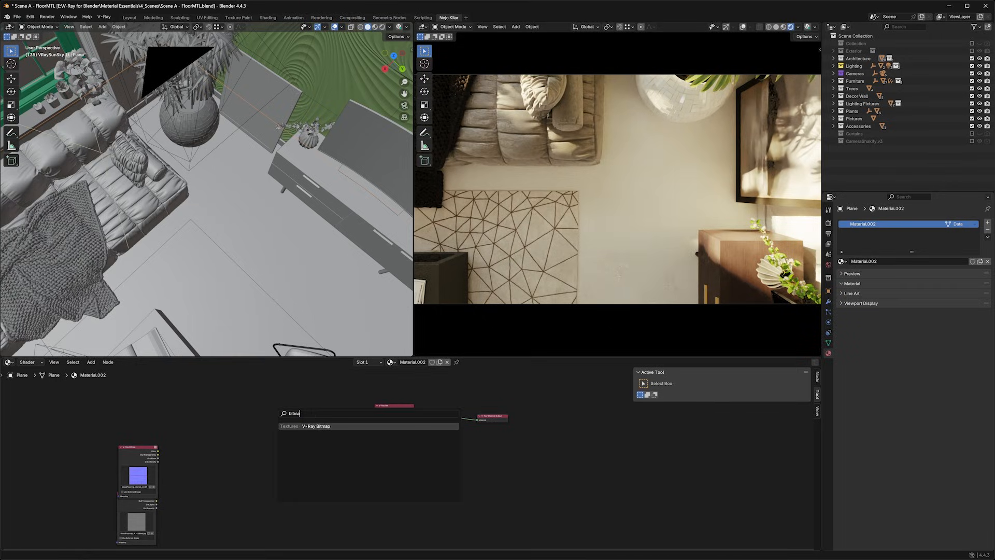
{"action": "key", "text": "Return"}
{"action": "left_click", "coordinate": [278, 414]}
{"action": "left_click", "coordinate": [302, 434]}
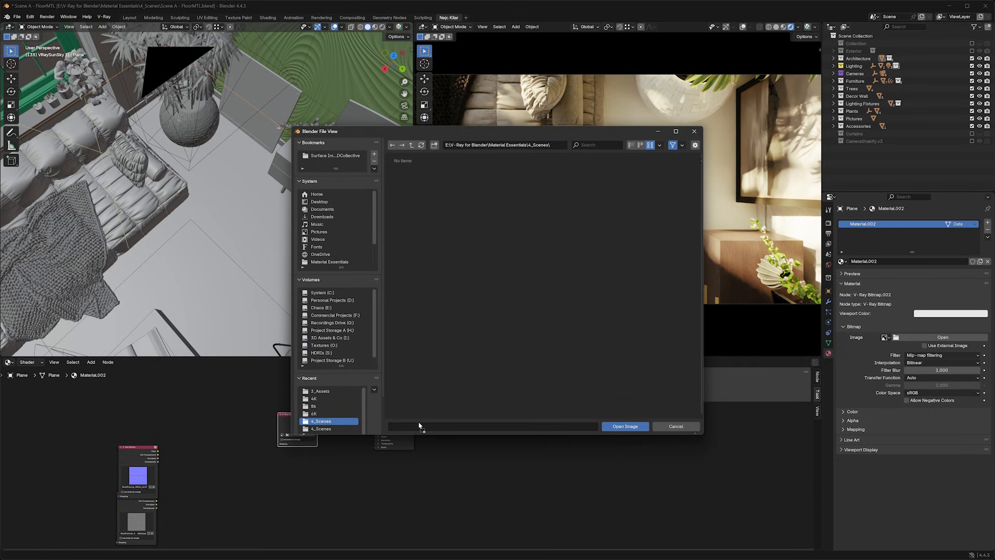
{"action": "type", "text": "WoodFlooringWhiteOak003_COL_4K.jpg"}
{"action": "left_click", "coordinate": [624, 427]}
- Connect the wood bitmap's Color output to the V-Ray Mtl's Diffuse Color input and reposition the bitmap node
{"action": "scroll", "coordinate": [322, 420], "scroll_direction": "up", "scroll_amount": 2}
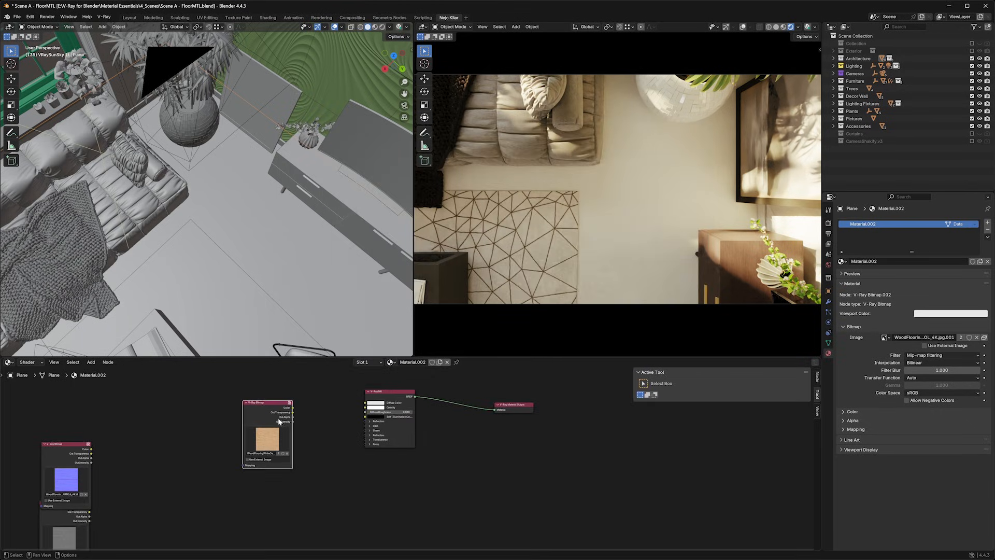
{"action": "left_click_drag", "start_coordinate": [289, 397], "coordinate": [365, 403]}
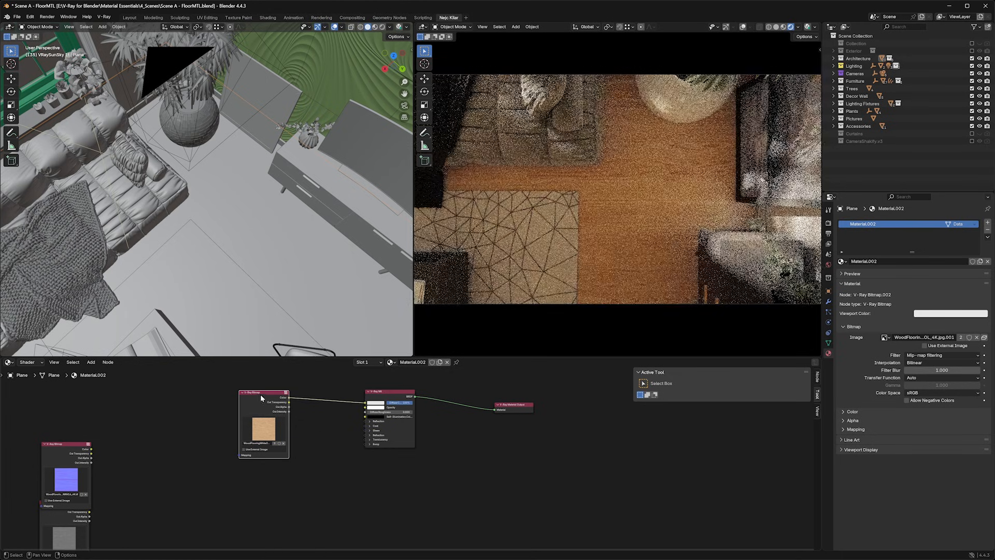
{"action": "left_click_drag", "start_coordinate": [260, 394], "coordinate": [270, 395]}
- Add a V-Ray UVW Mapping node and connect its Mapping output to the wood color bitmap's Mapping input
{"action": "middle_click_drag", "start_coordinate": [269, 386], "coordinate": [357, 428]}
{"action": "scroll", "coordinate": [357, 428], "scroll_direction": "down", "scroll_amount": 3}
{"action": "left_click", "coordinate": [297, 421]}
{"action": "key", "text": "shift+a"}
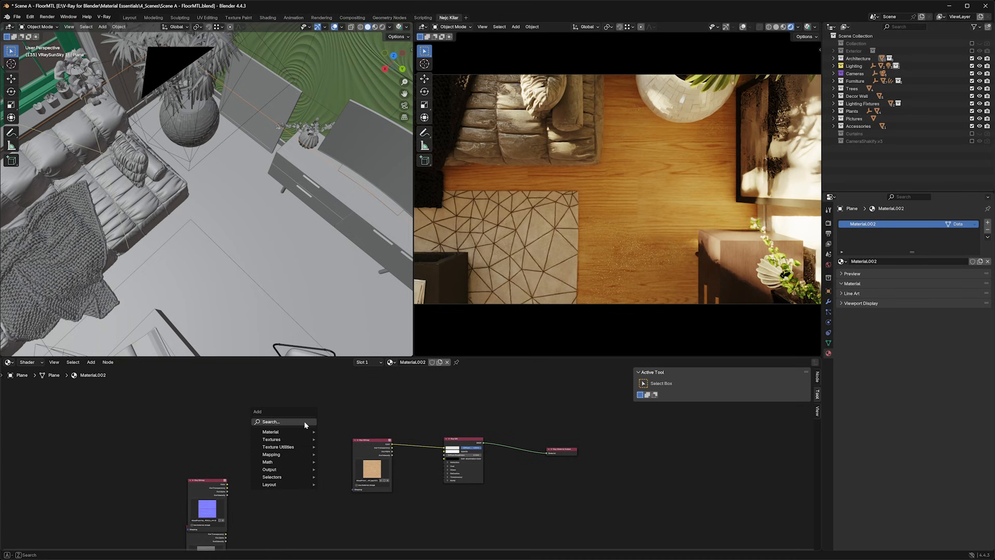
{"action": "type", "text": "uvw"}
{"action": "key", "text": "Return"}
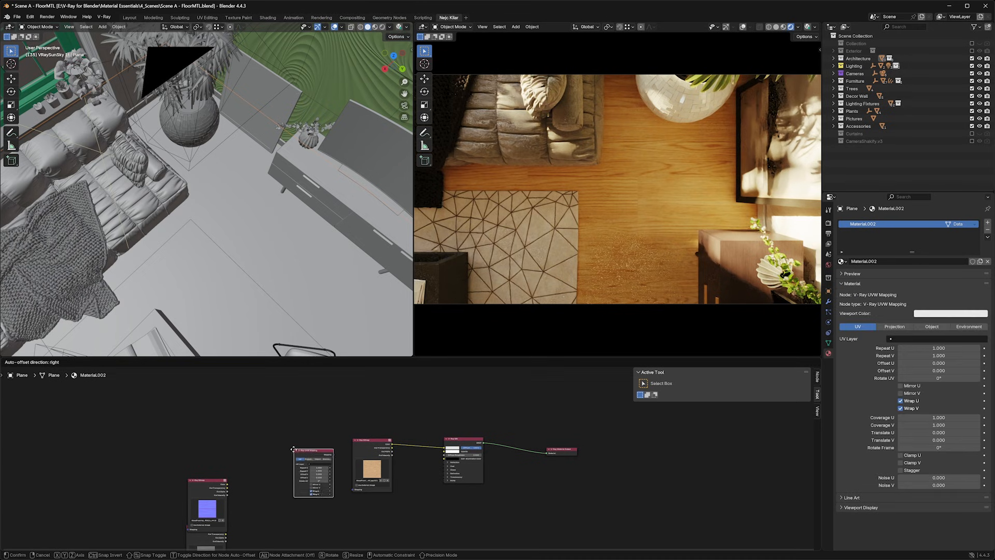
{"action": "left_click", "coordinate": [315, 471]}
{"action": "left_click_drag", "start_coordinate": [329, 462], "coordinate": [352, 488]}
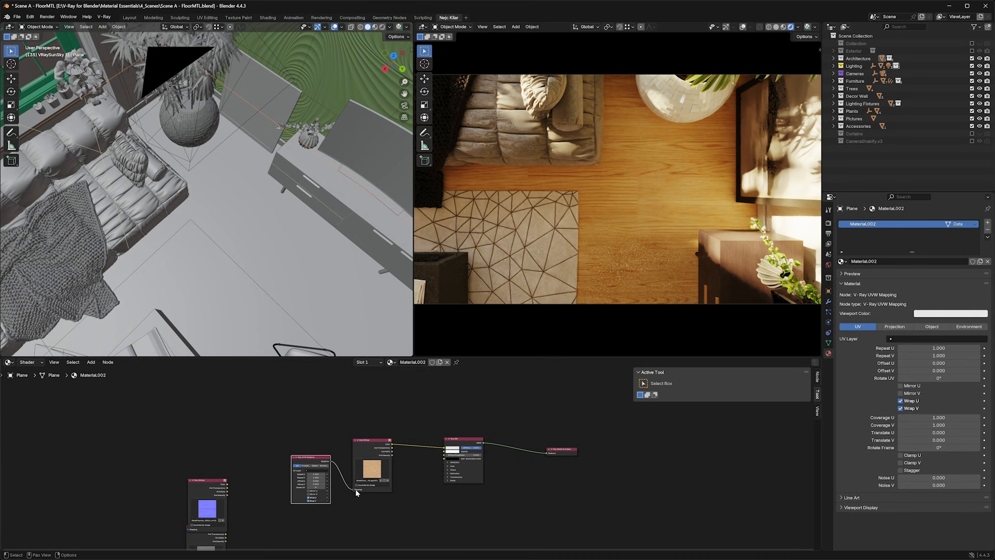
- Switch the UVW Mapping node to Projection mode with the Planar type
{"action": "scroll", "coordinate": [357, 488], "scroll_direction": "up", "scroll_amount": 3}
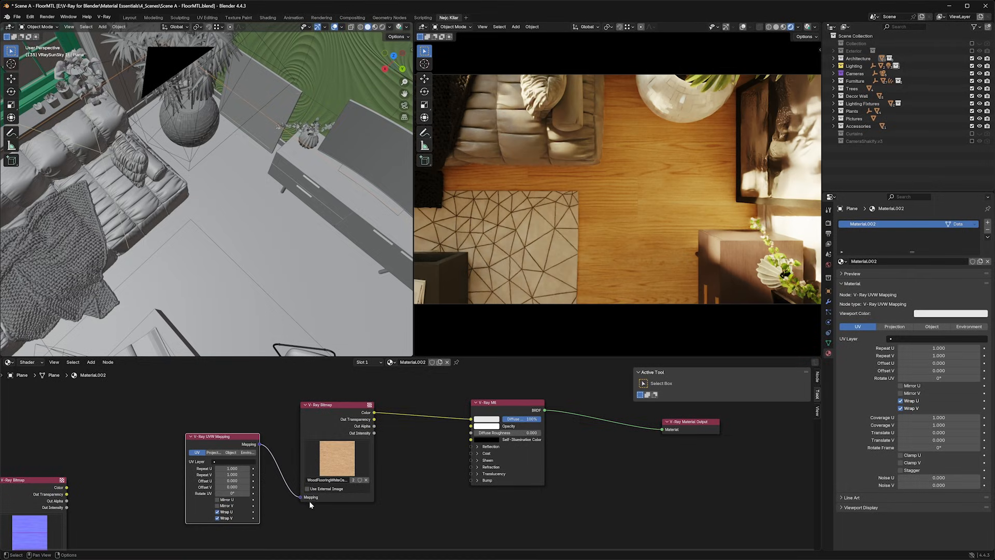
{"action": "middle_click_drag", "start_coordinate": [308, 496], "coordinate": [312, 487]}
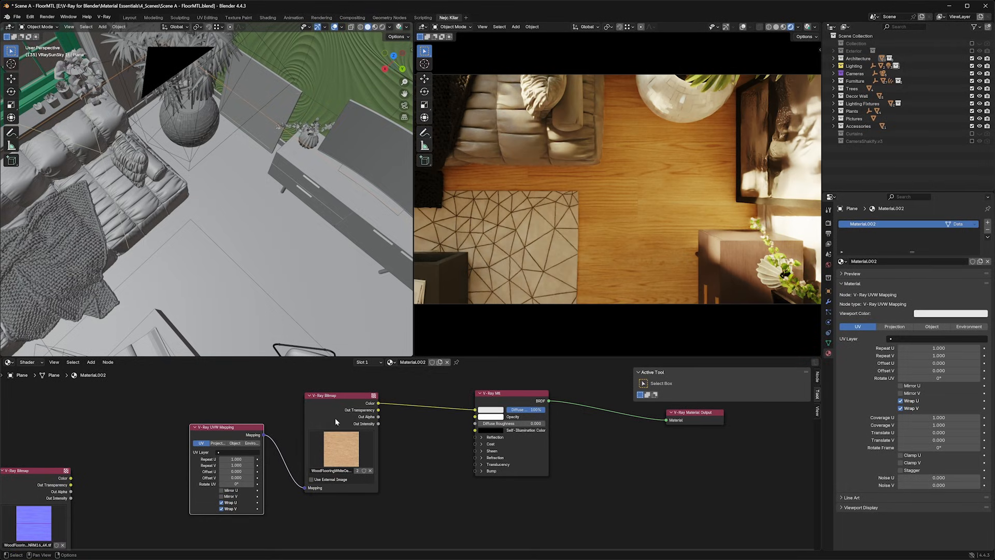
{"action": "left_click", "coordinate": [213, 443]}
{"action": "left_click", "coordinate": [231, 452]}
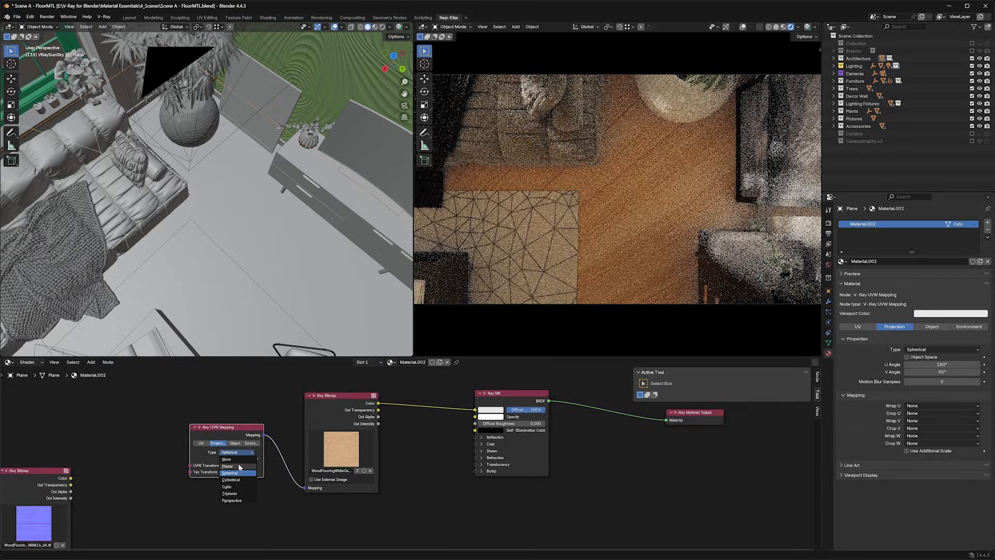
{"action": "left_click", "coordinate": [238, 466]}
- Add a V-Ray Transform node and place it before the UVW Mapping node
{"action": "scroll", "coordinate": [254, 417], "scroll_direction": "down", "scroll_amount": 2}
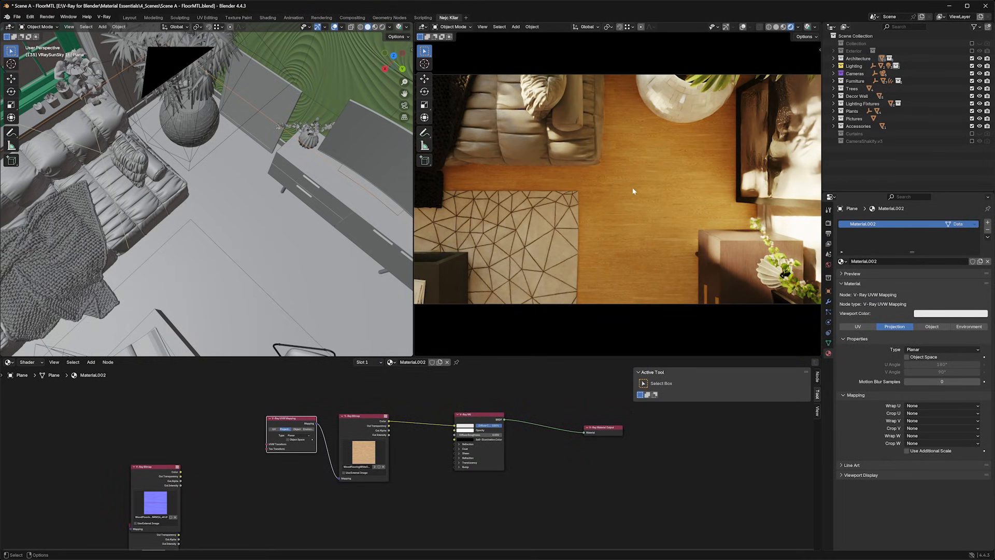
{"action": "left_click", "coordinate": [204, 409]}
{"action": "key", "text": "shift+a"}
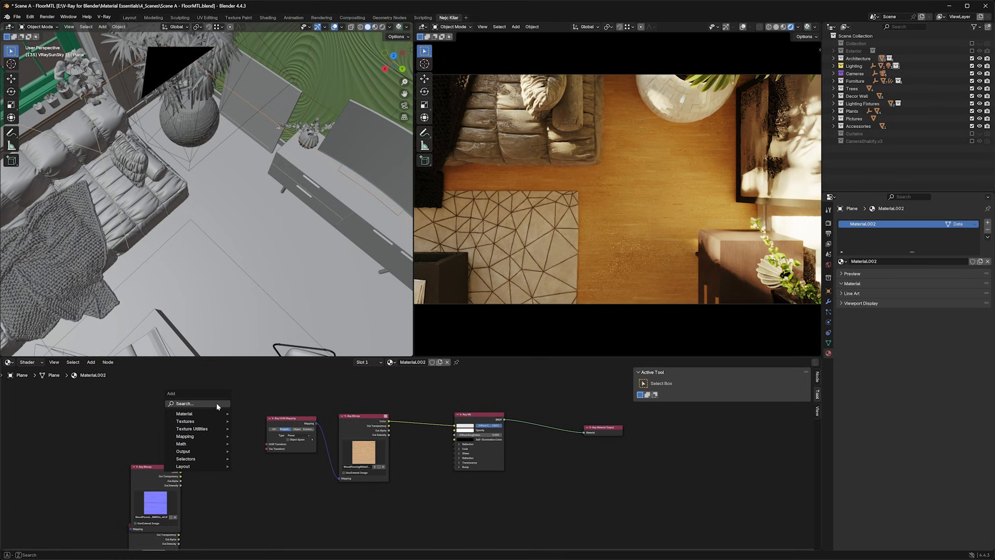
{"action": "left_click", "coordinate": [216, 402]}
{"action": "type", "text": "tran"}
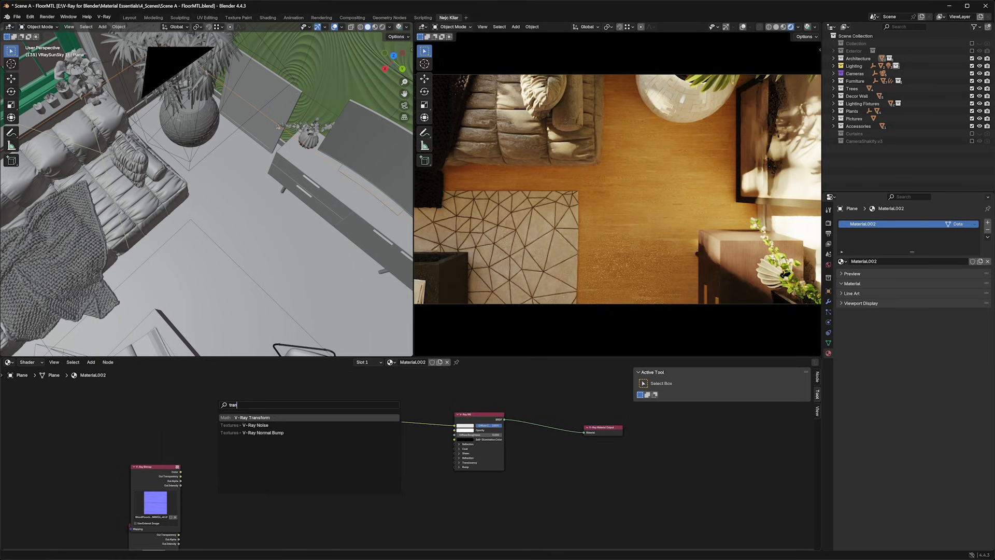
{"action": "key", "text": "Return"}
{"action": "left_click", "coordinate": [250, 420]}
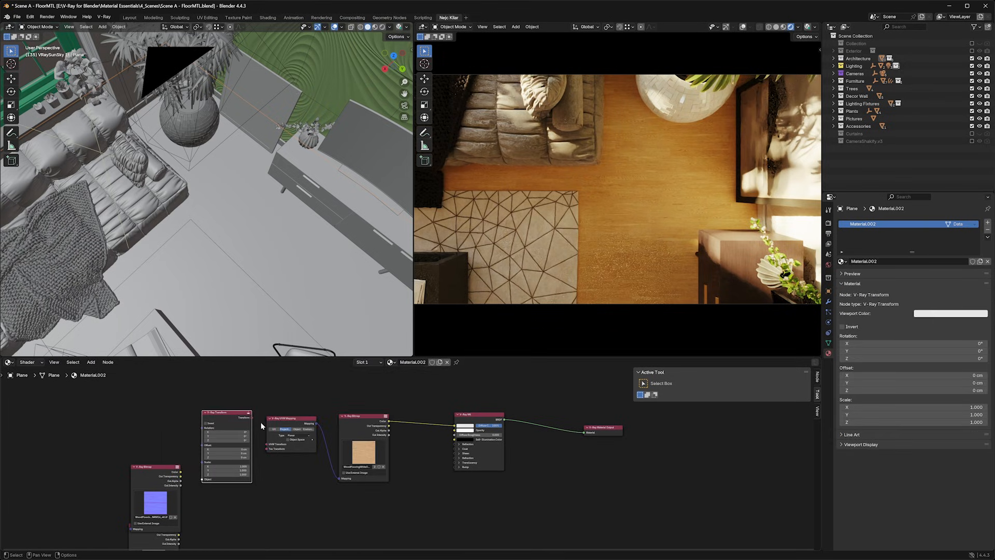
- Connect the Transform node to the UVW Mapping's Tex Transform input and set its X, Y and Z scale to 0.7
{"action": "left_click_drag", "start_coordinate": [251, 417], "coordinate": [231, 474]}
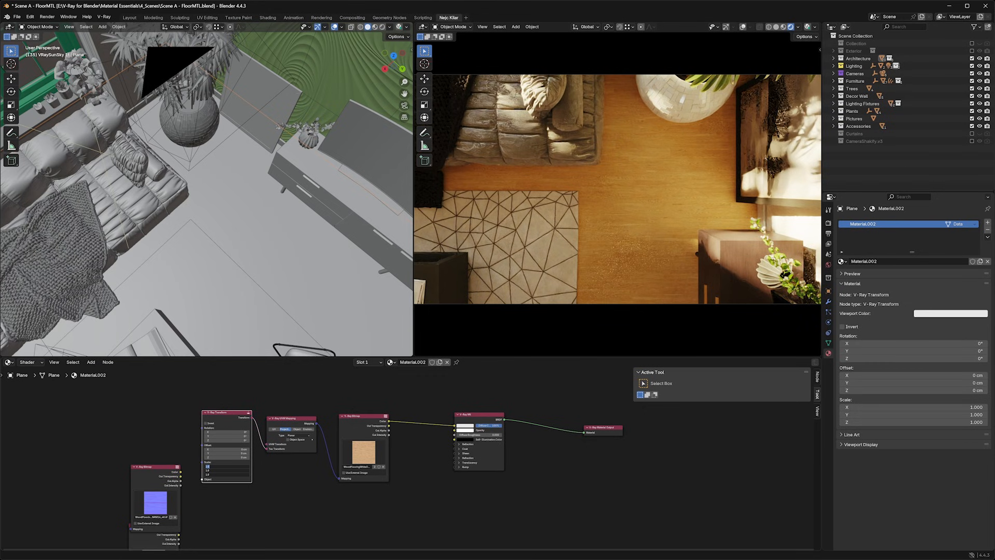
{"action": "key", "text": "Return"}
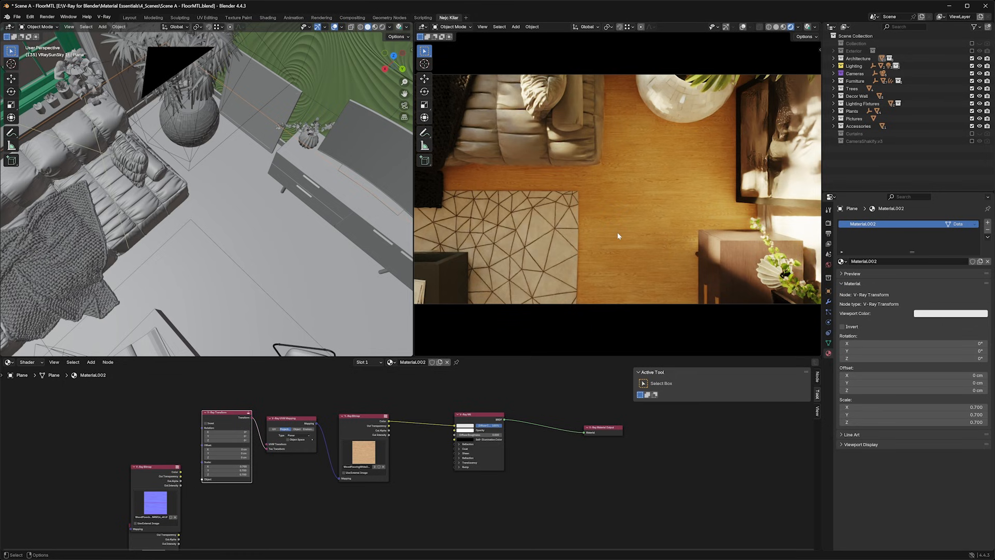
- Expand the V-Ray Mtl's reflection settings and set the reflection color to white
{"action": "middle_click_drag", "start_coordinate": [501, 469], "coordinate": [411, 454]}
{"action": "scroll", "coordinate": [432, 447], "scroll_direction": "up", "scroll_amount": 4}
{"action": "left_click", "coordinate": [343, 432]}
{"action": "left_click", "coordinate": [355, 439]}
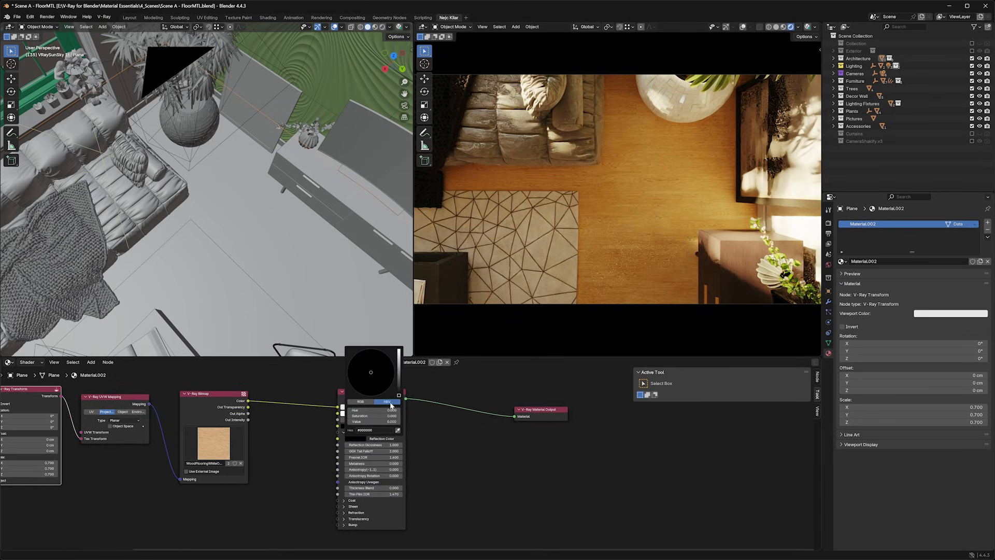
{"action": "left_click_drag", "start_coordinate": [373, 422], "coordinate": [409, 423]}
{"action": "left_click", "coordinate": [396, 506]}
- Enable Use Roughness in the floor V-Ray Mtl's reflection settings
{"action": "scroll", "coordinate": [231, 489], "scroll_direction": "down", "scroll_amount": 5}
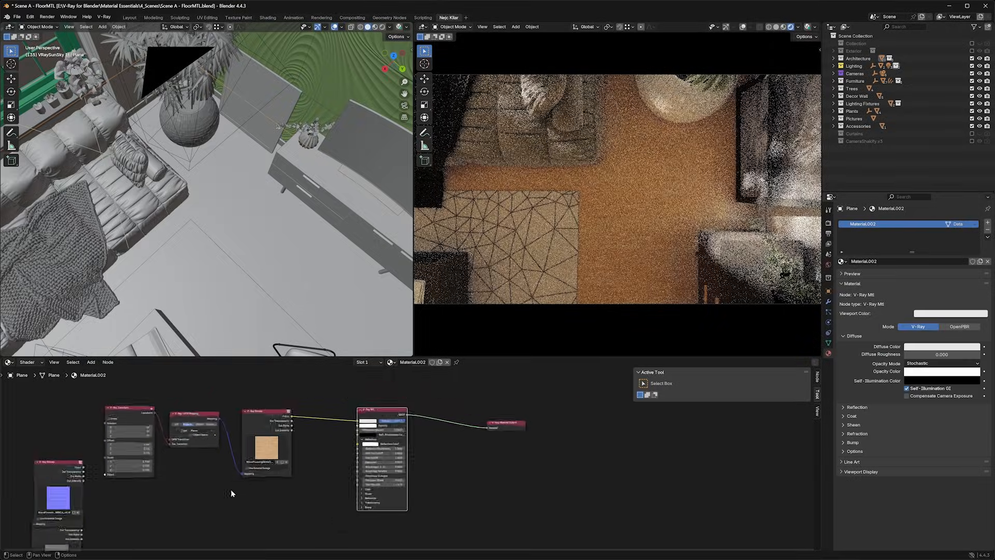
{"action": "middle_click_drag", "start_coordinate": [213, 487], "coordinate": [257, 408]}
{"action": "middle_click_drag", "start_coordinate": [371, 425], "coordinate": [318, 463]}
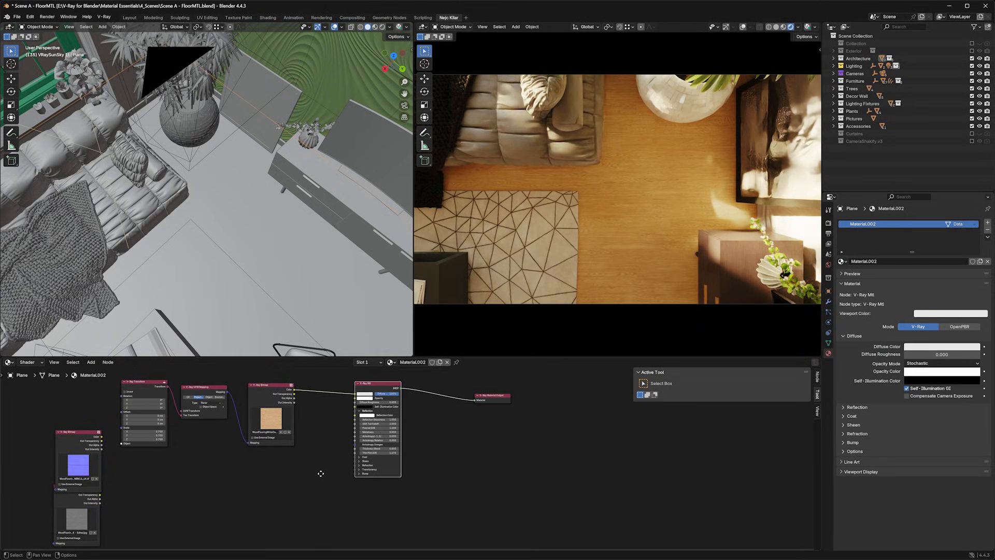
{"action": "scroll", "coordinate": [379, 441], "scroll_direction": "up", "scroll_amount": 3}
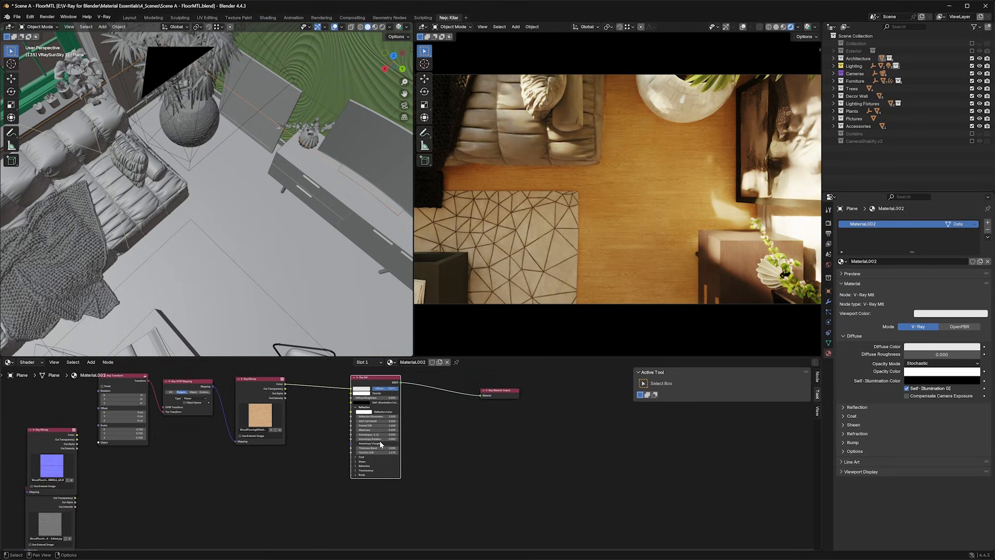
{"action": "left_click", "coordinate": [857, 407]}
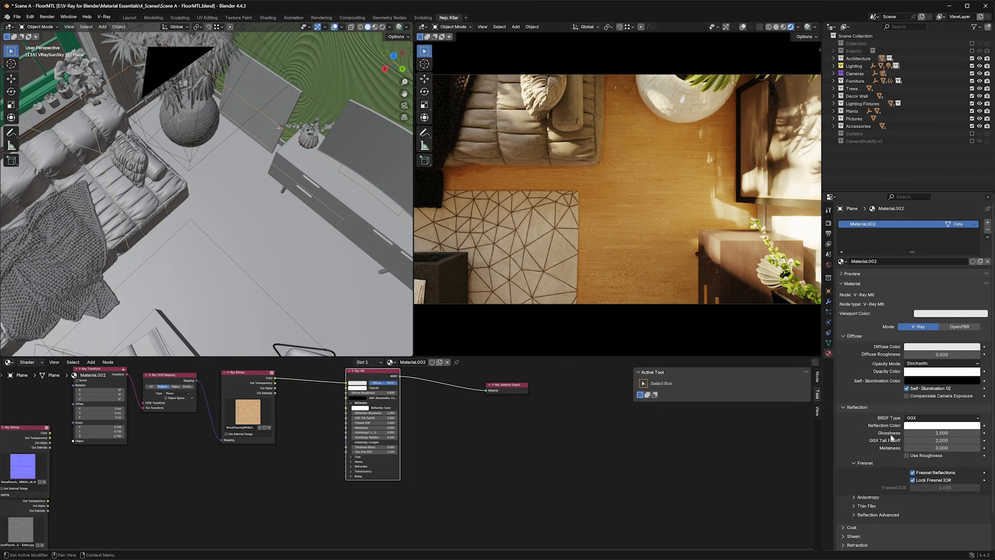
{"action": "left_click", "coordinate": [906, 455]}
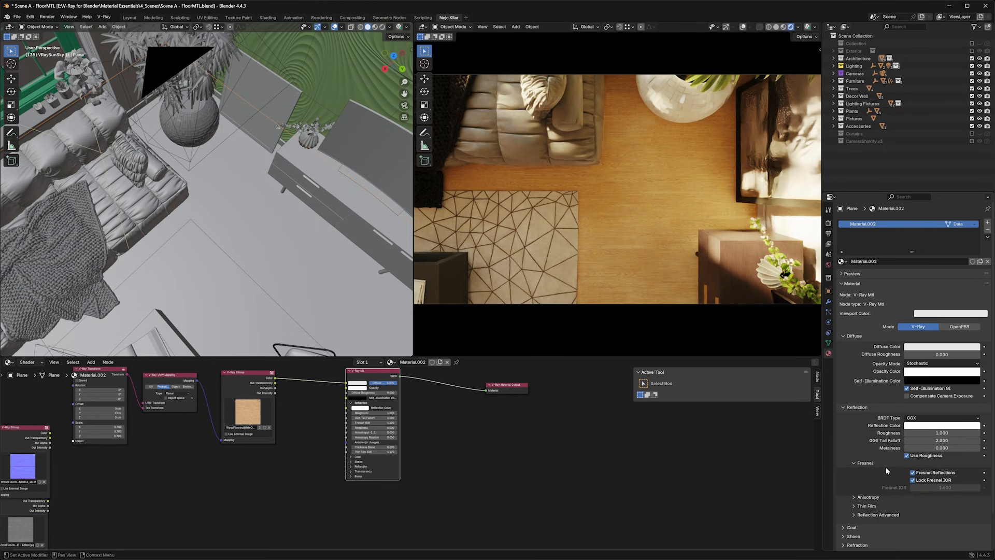
- Move the gray wood flooring bitmap below the color bitmap and connect its Color output to the V-Ray Mtl's reflection roughness input
{"action": "middle_click_drag", "start_coordinate": [60, 504], "coordinate": [80, 485]}
{"action": "left_click_drag", "start_coordinate": [40, 492], "coordinate": [264, 454]}
{"action": "middle_click_drag", "start_coordinate": [333, 430], "coordinate": [285, 462]}
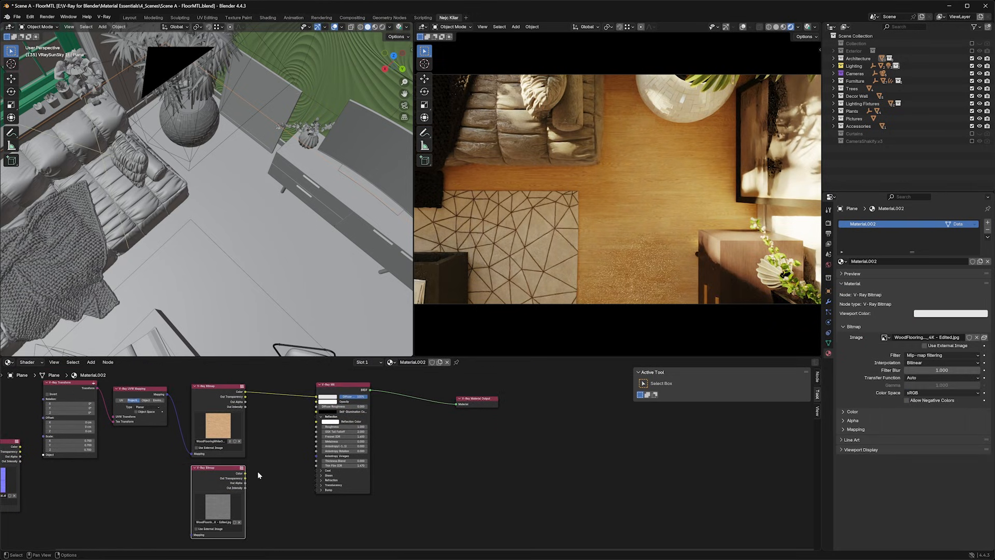
{"action": "left_click_drag", "start_coordinate": [246, 473], "coordinate": [317, 421]}
- Connect the UVW Mapping node to the roughness bitmap's Mapping input
{"action": "middle_click_drag", "start_coordinate": [159, 461], "coordinate": [212, 452]}
{"action": "scroll", "coordinate": [178, 456], "scroll_direction": "down", "scroll_amount": 1}
{"action": "left_click_drag", "start_coordinate": [237, 394], "coordinate": [259, 524]}
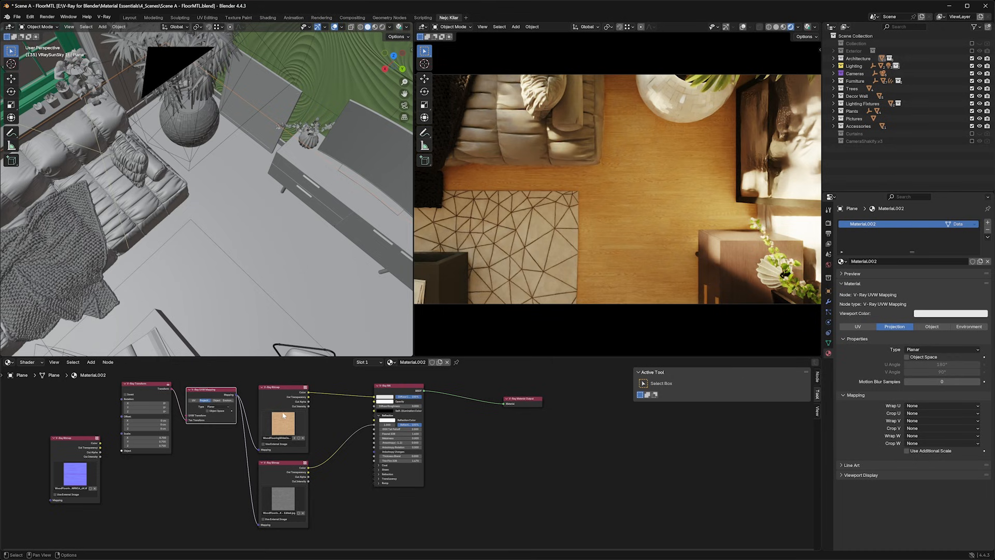
- Move the normal map bitmap below the roughness bitmap and set its transfer function to Linear
{"action": "middle_click_drag", "start_coordinate": [165, 484], "coordinate": [167, 458]}
{"action": "left_click_drag", "start_coordinate": [75, 425], "coordinate": [257, 529]}
{"action": "middle_click_drag", "start_coordinate": [314, 522], "coordinate": [320, 475]}
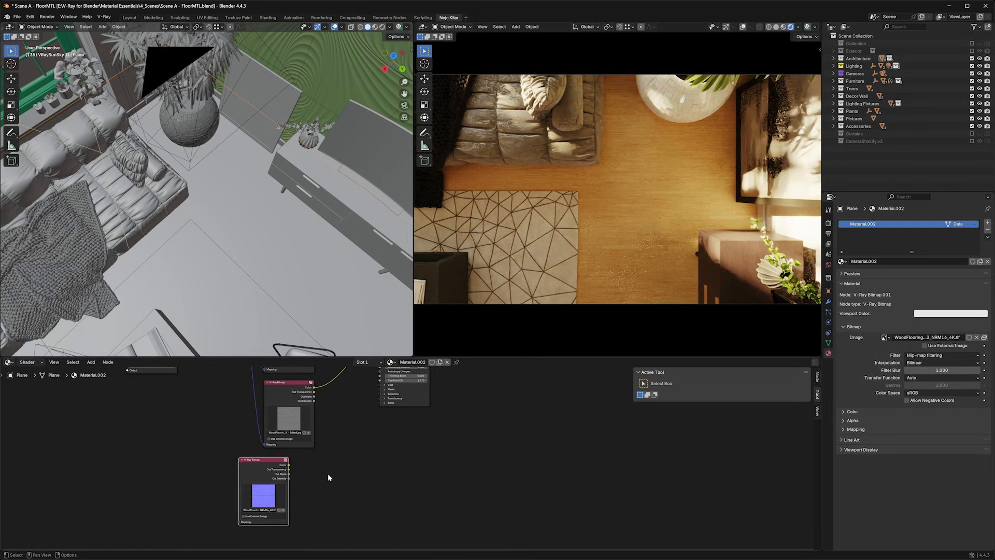
{"action": "left_click", "coordinate": [817, 376]}
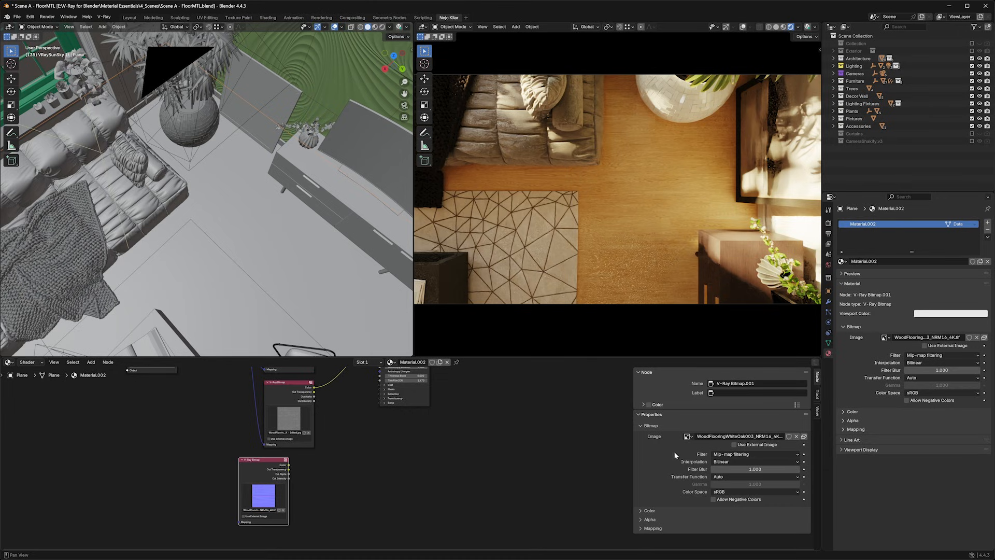
{"action": "left_click", "coordinate": [712, 480]}
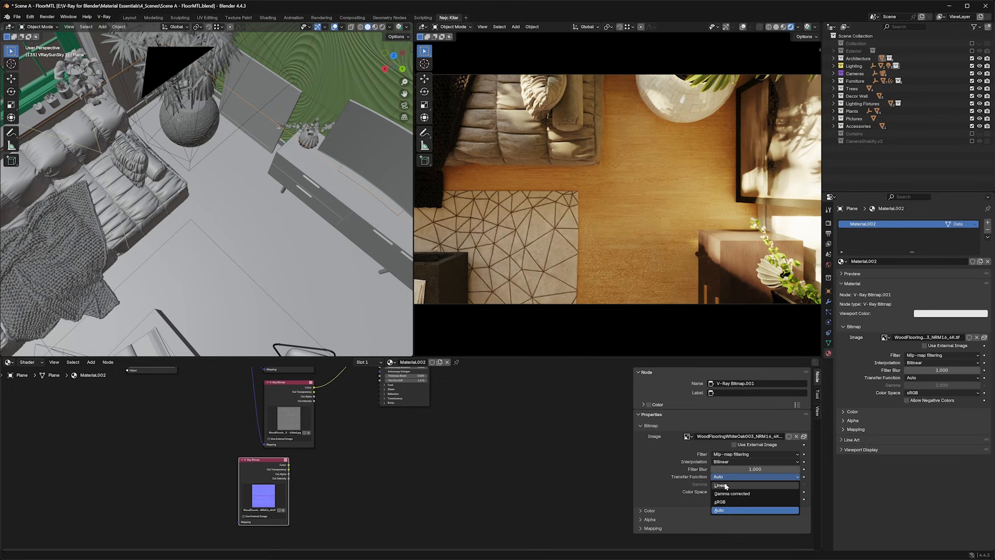
{"action": "left_click", "coordinate": [725, 490]}
- Add a V-Ray Normal Bump node beside the normal map bitmap and connect the bitmap's Color output to its Map input
{"action": "left_click_drag", "start_coordinate": [253, 466], "coordinate": [158, 466]}
{"action": "key", "text": "shift+a"}
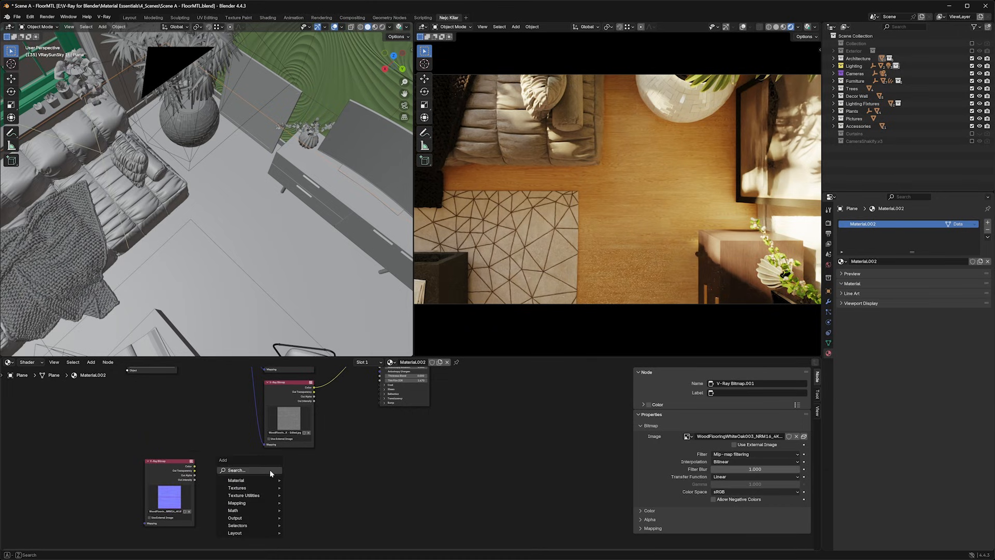
{"action": "type", "text": "normal"}
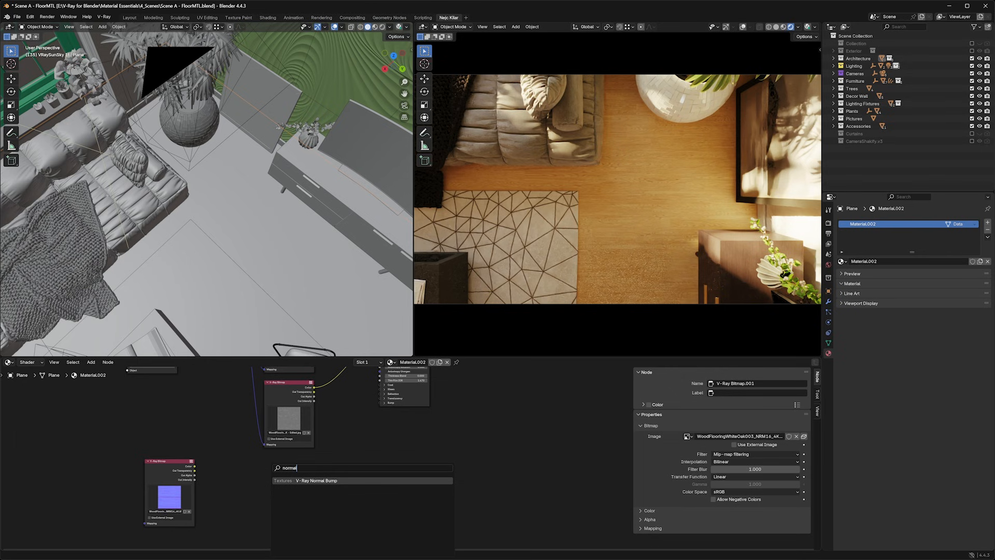
{"action": "left_click", "coordinate": [297, 480]}
{"action": "left_click", "coordinate": [256, 471]}
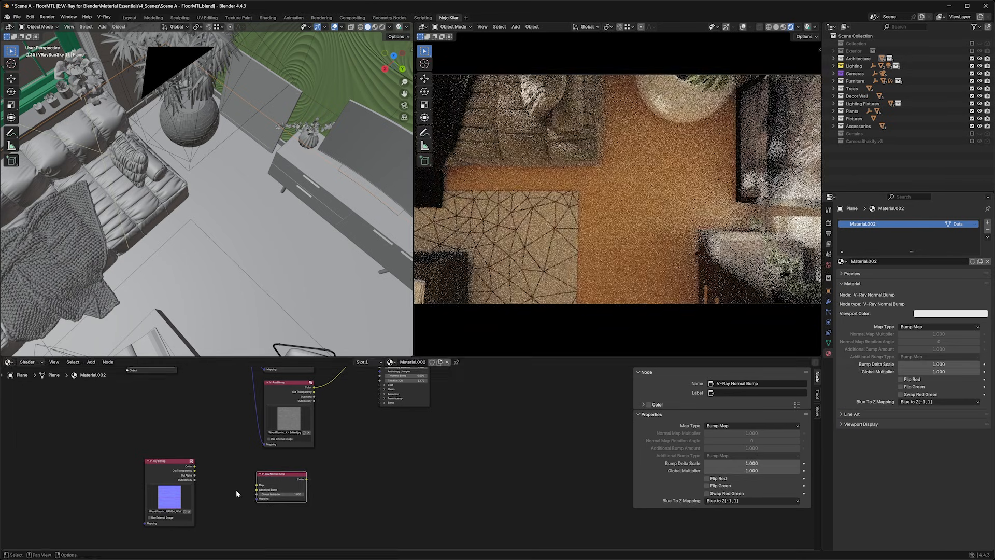
{"action": "scroll", "coordinate": [235, 489], "scroll_direction": "up", "scroll_amount": 1}
{"action": "middle_click_drag", "start_coordinate": [179, 485], "coordinate": [181, 475]}
{"action": "left_click_drag", "start_coordinate": [160, 457], "coordinate": [233, 480]}
- Connect the Normal Bump node to the V-Ray Mtl's Bump Map input and set its map type to Normal map in tangent space
{"action": "scroll", "coordinate": [340, 463], "scroll_direction": "down", "scroll_amount": 1}
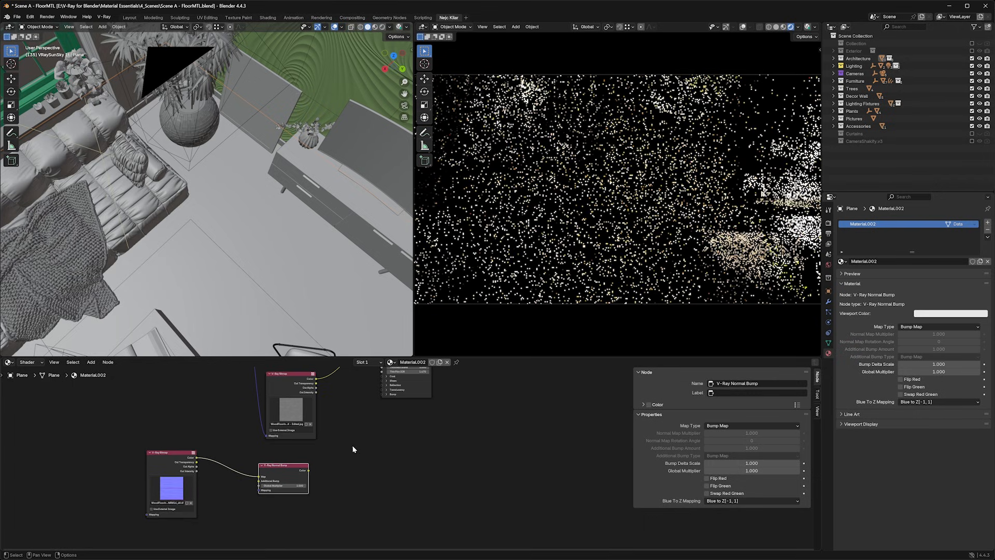
{"action": "middle_click_drag", "start_coordinate": [351, 451], "coordinate": [316, 463]}
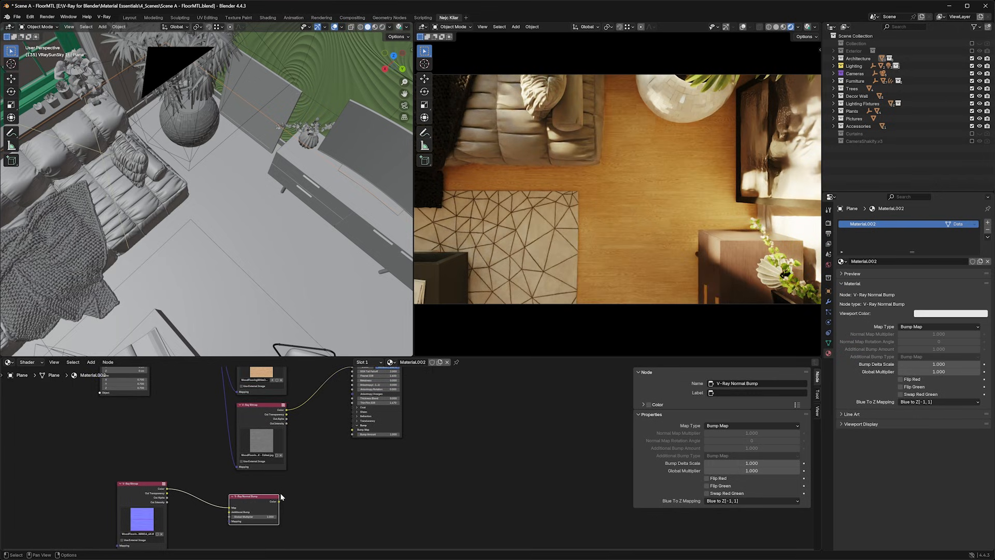
{"action": "left_click_drag", "start_coordinate": [279, 501], "coordinate": [352, 430]}
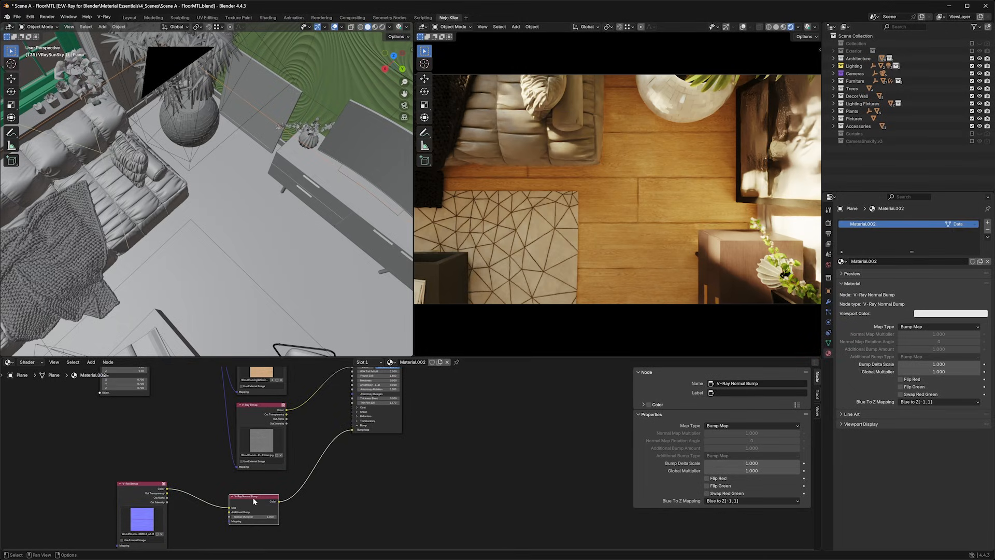
{"action": "left_click", "coordinate": [721, 426]}
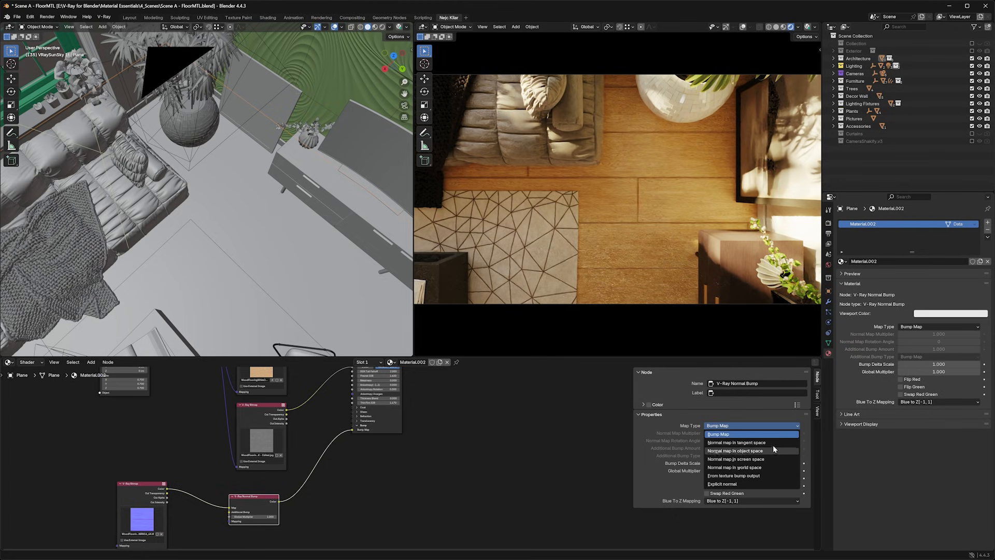
{"action": "left_click", "coordinate": [766, 443]}
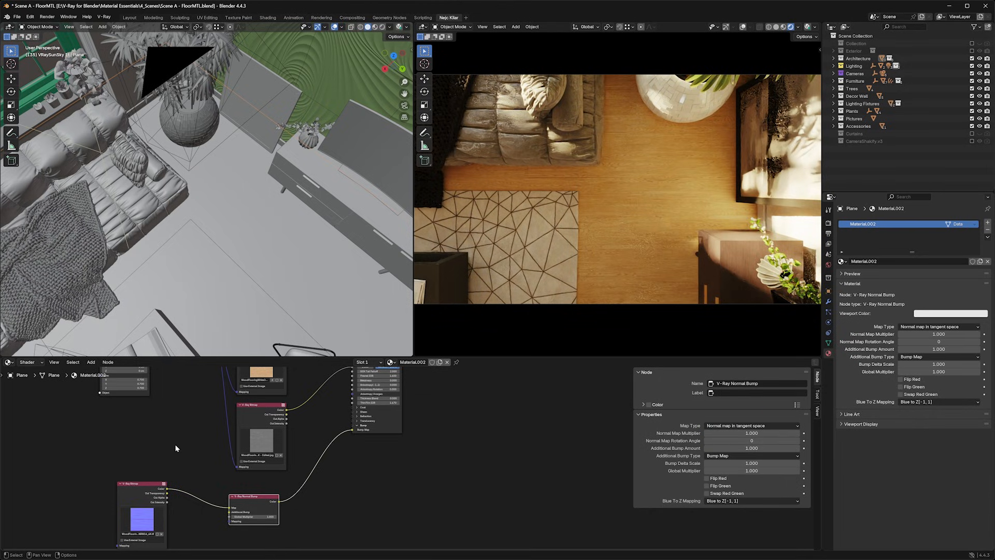
- Connect the UVW Mapping node to the normal map bitmap's Mapping input and move the Transform and UVW Mapping nodes farther from the bitmaps
{"action": "scroll", "coordinate": [176, 449], "scroll_direction": "down", "scroll_amount": 2}
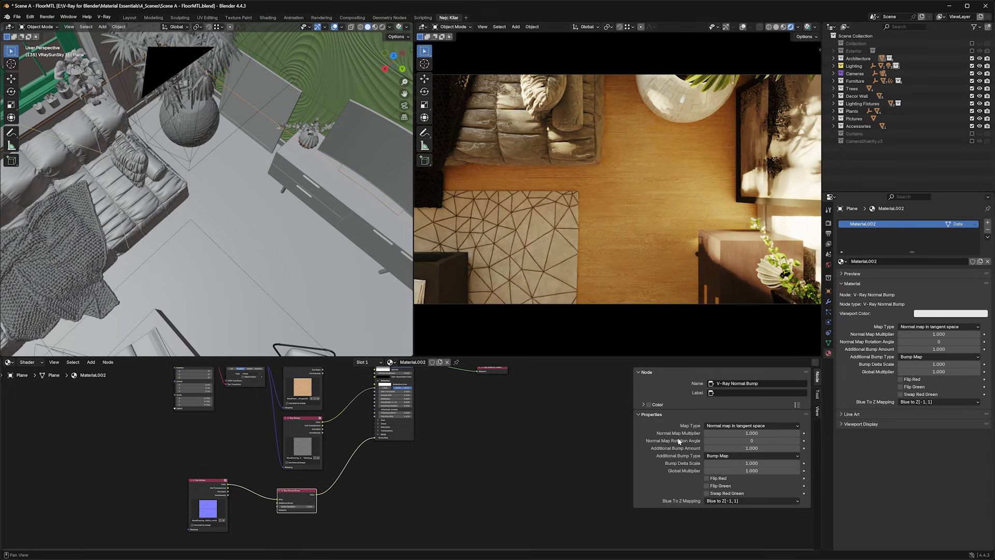
{"action": "scroll", "coordinate": [254, 445], "scroll_direction": "down", "scroll_amount": 2}
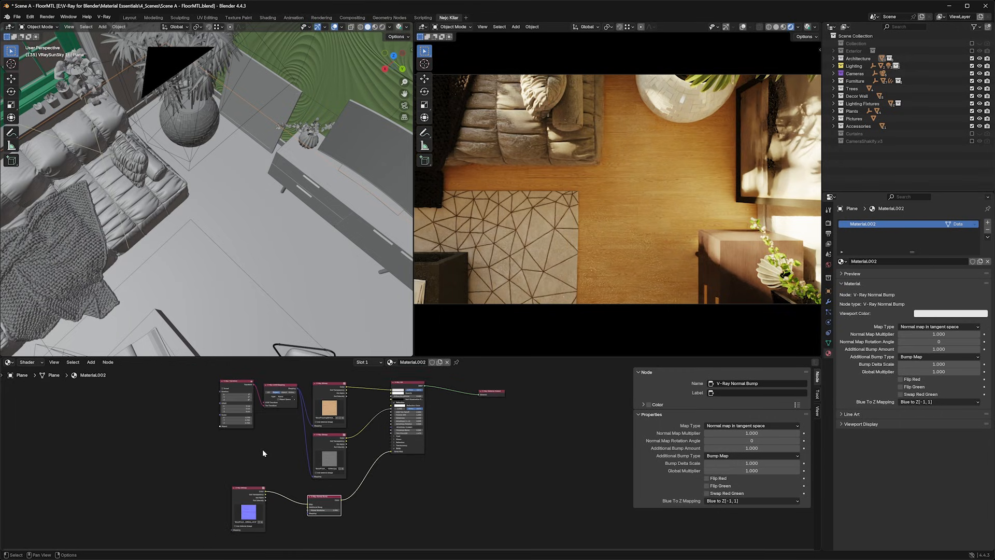
{"action": "left_click_drag", "start_coordinate": [217, 455], "coordinate": [217, 536]}
{"action": "scroll", "coordinate": [242, 465], "scroll_direction": "up", "scroll_amount": 1}
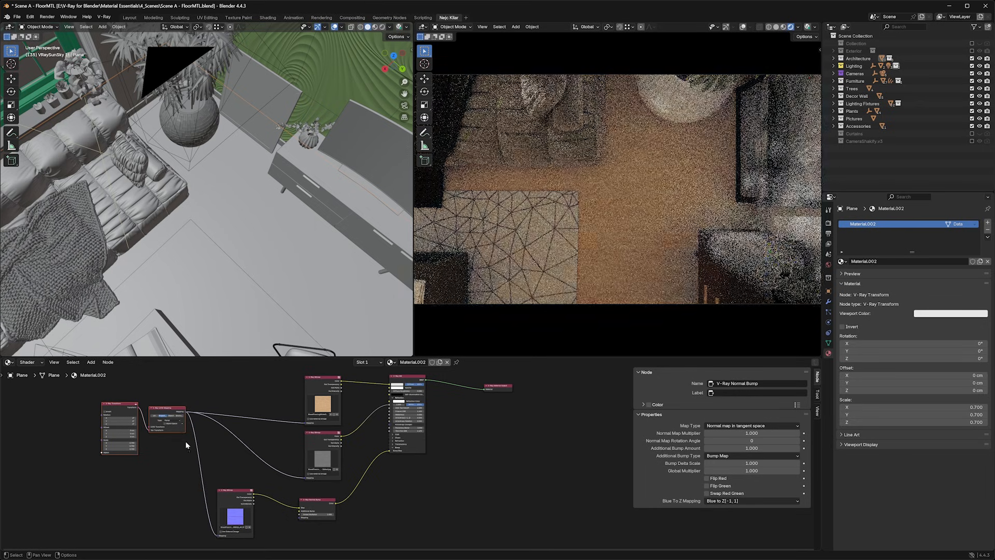
{"action": "left_click", "coordinate": [164, 413]}
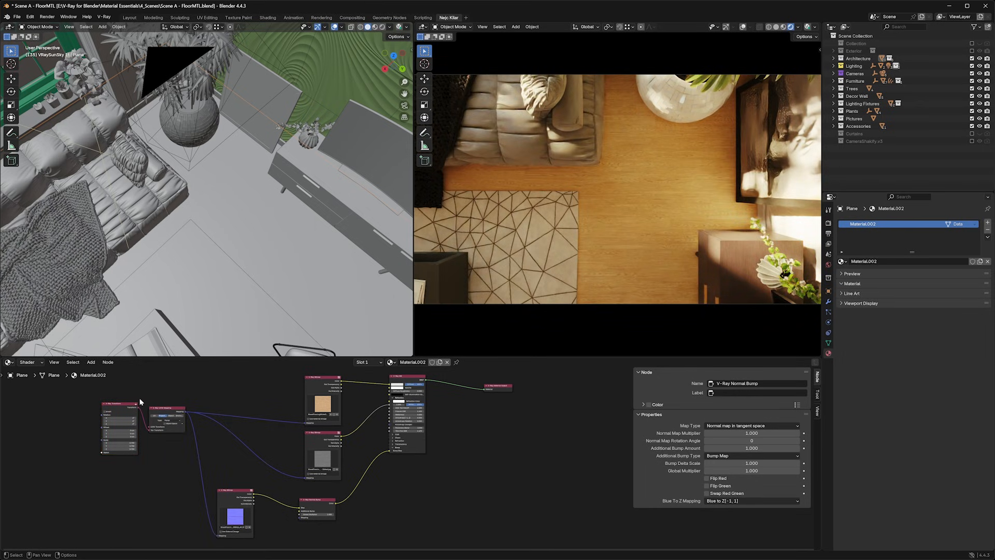
{"action": "scroll", "coordinate": [233, 509], "scroll_direction": "up", "scroll_amount": 1}
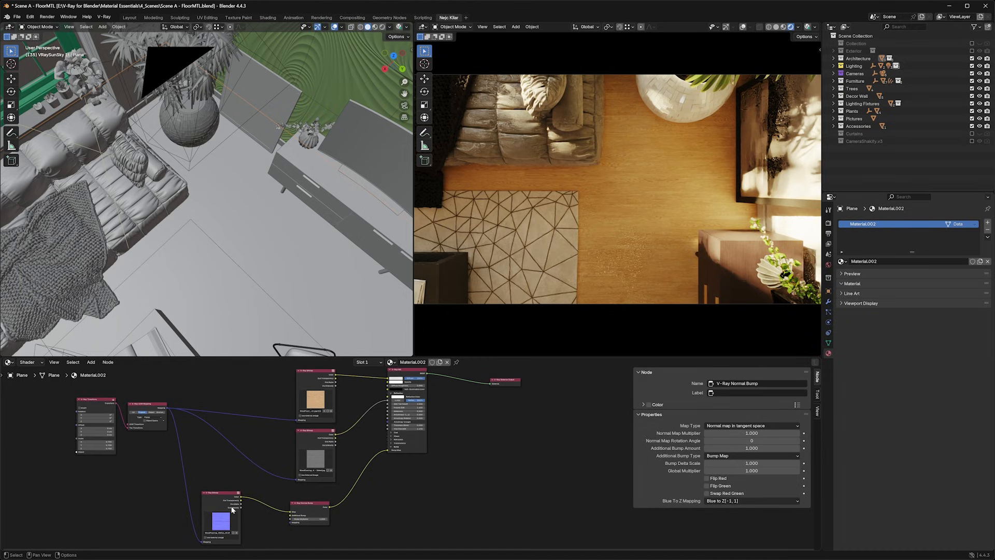
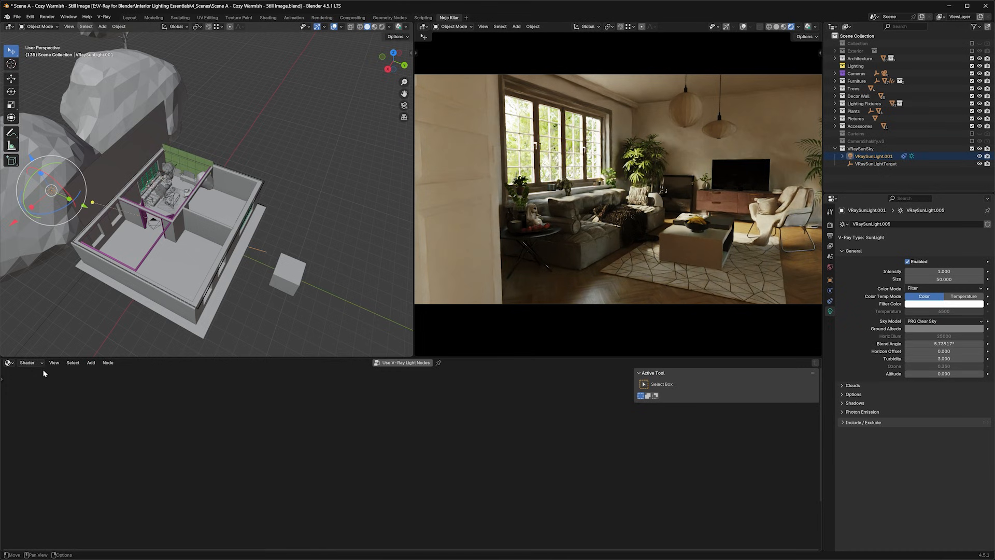
- Show the world's node tree, select the V-Ray Sky node, expand its options and unlink its Sun object
{"action": "left_click", "coordinate": [27, 362]}
{"action": "left_click", "coordinate": [30, 400]}
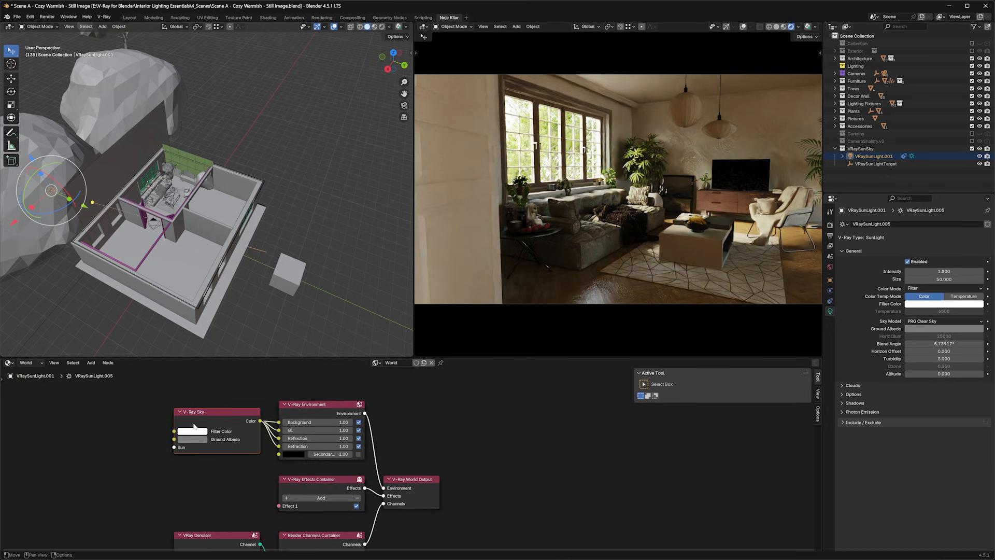
{"action": "left_click", "coordinate": [225, 424]}
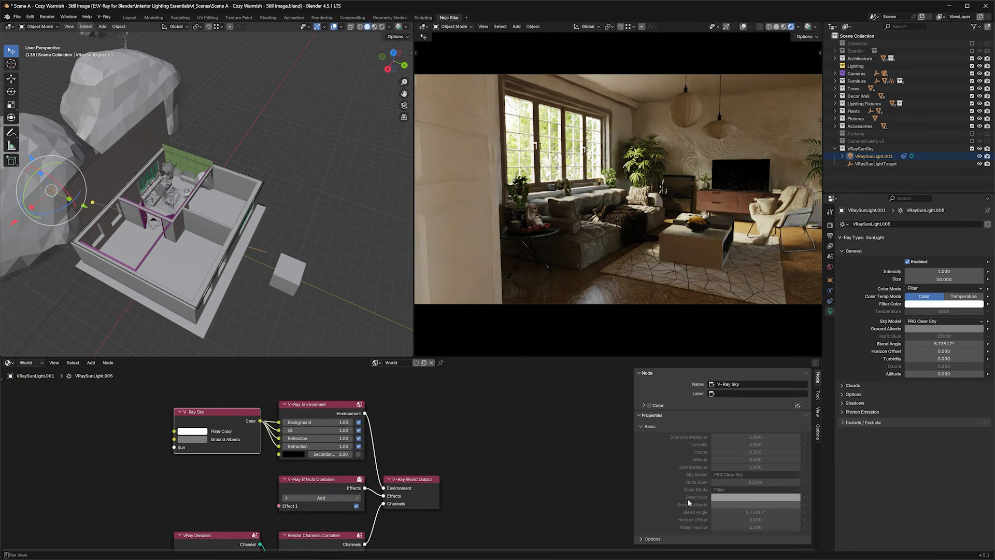
{"action": "left_click", "coordinate": [662, 540]}
{"action": "scroll", "coordinate": [663, 539], "scroll_direction": "down", "scroll_amount": 1}
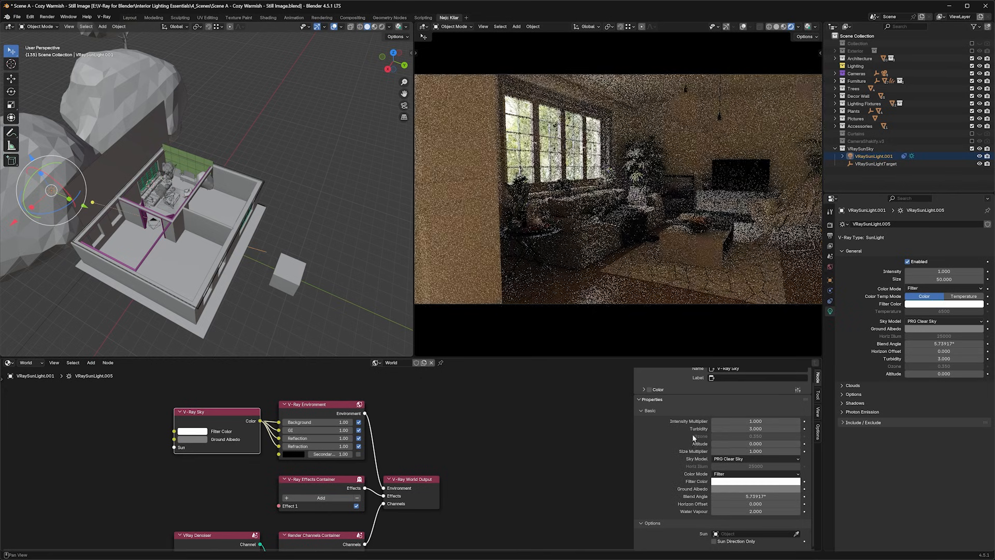
- Set the V-Ray Sky's Altitude to 500 and its Intensity Multiplier to 2
{"action": "left_click", "coordinate": [756, 444]}
{"action": "type", "text": "50"}
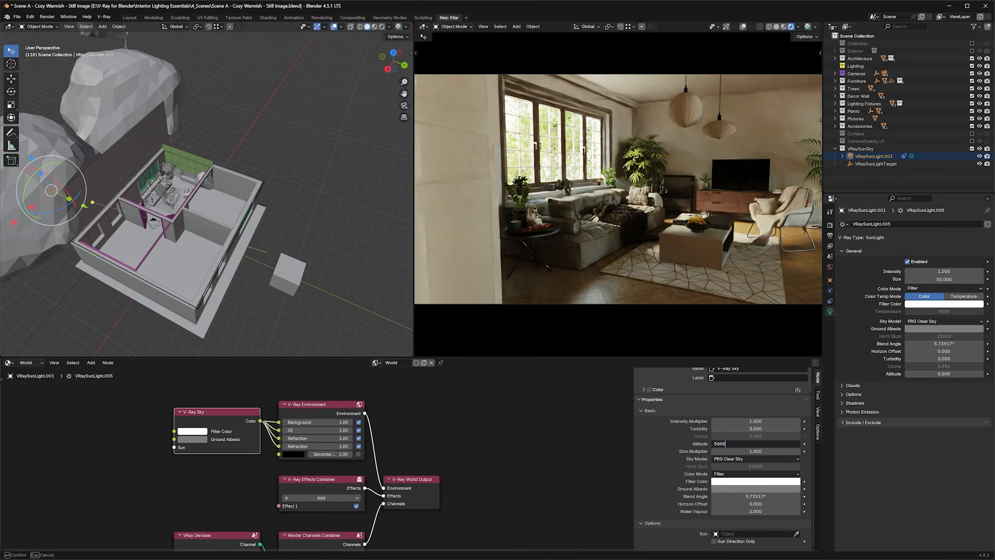
{"action": "type", "text": "0"}
{"action": "key", "text": "Return"}
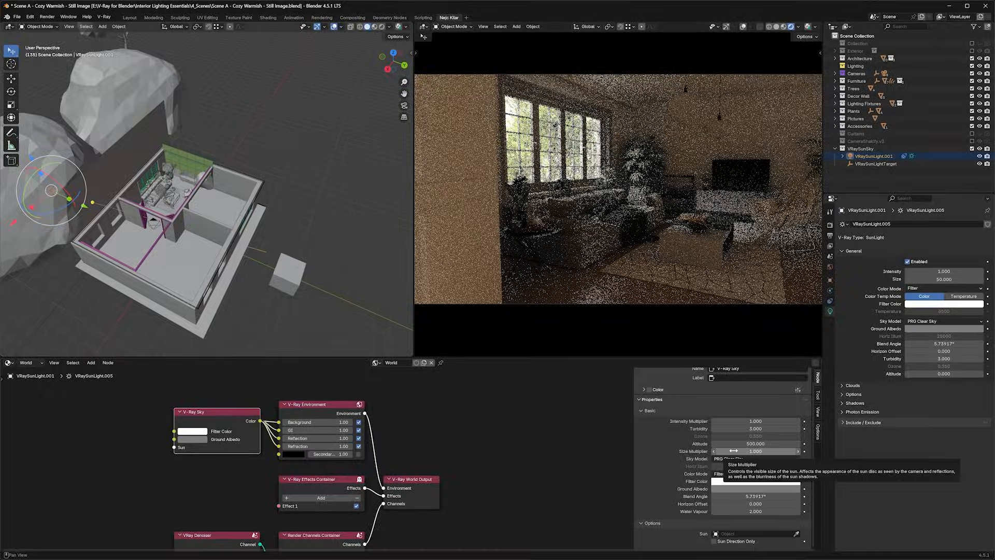
{"action": "left_click", "coordinate": [736, 424]}
{"action": "type", "text": "2"}
{"action": "key", "text": "Return"}
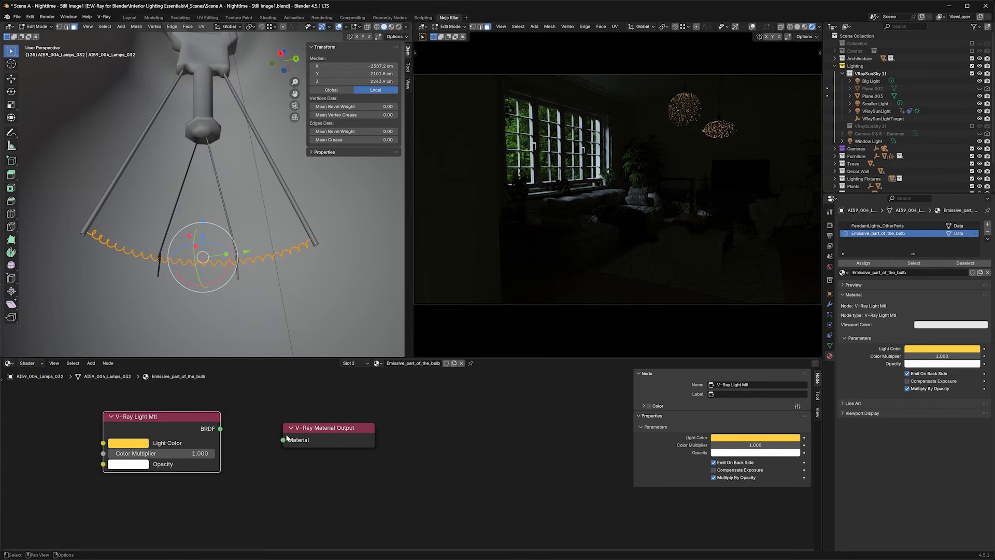
- Add a V-Ray Mtl node to the bulb's emissive material and connect its BRDF output to the Material Output in place of the V-Ray Light Mtl
{"action": "mouse_move", "coordinate": [182, 416]}
{"action": "left_mouse_down"}
{"action": "mouse_move", "coordinate": [161, 413]}
{"action": "mouse_move", "coordinate": [172, 413]}
{"action": "left_mouse_up"}
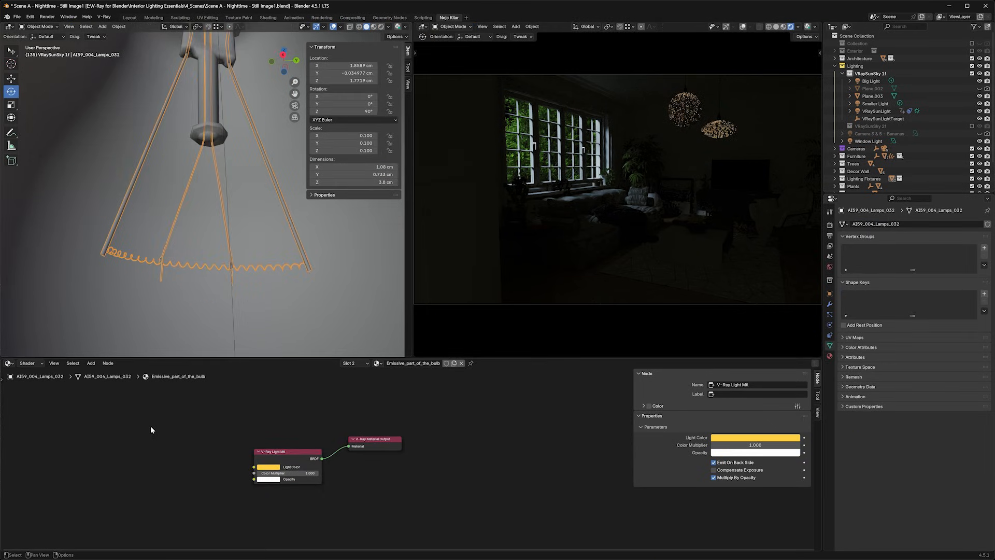
{"action": "key", "text": "shift+a"}
{"action": "type", "text": "mtl"}
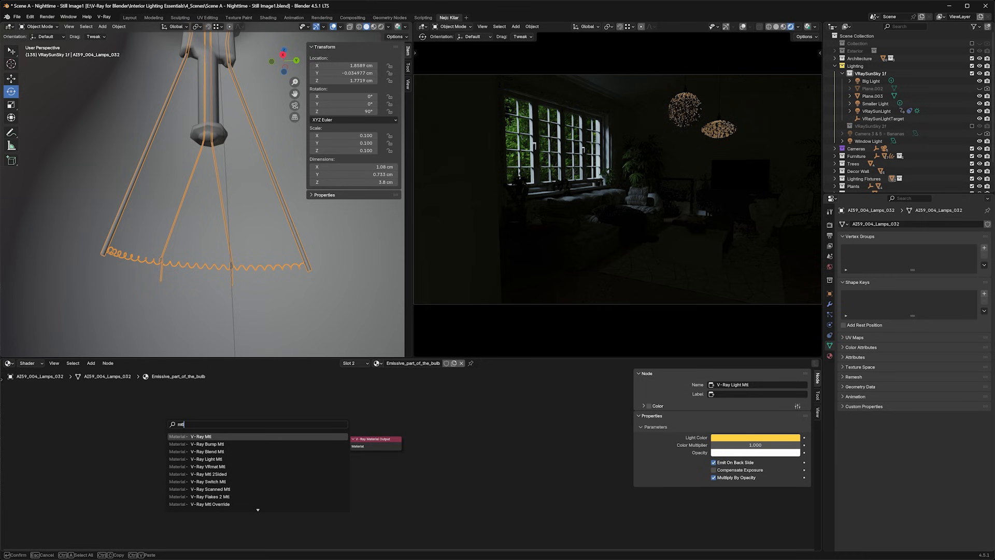
{"action": "key", "text": "Return"}
{"action": "left_click", "coordinate": [205, 432]}
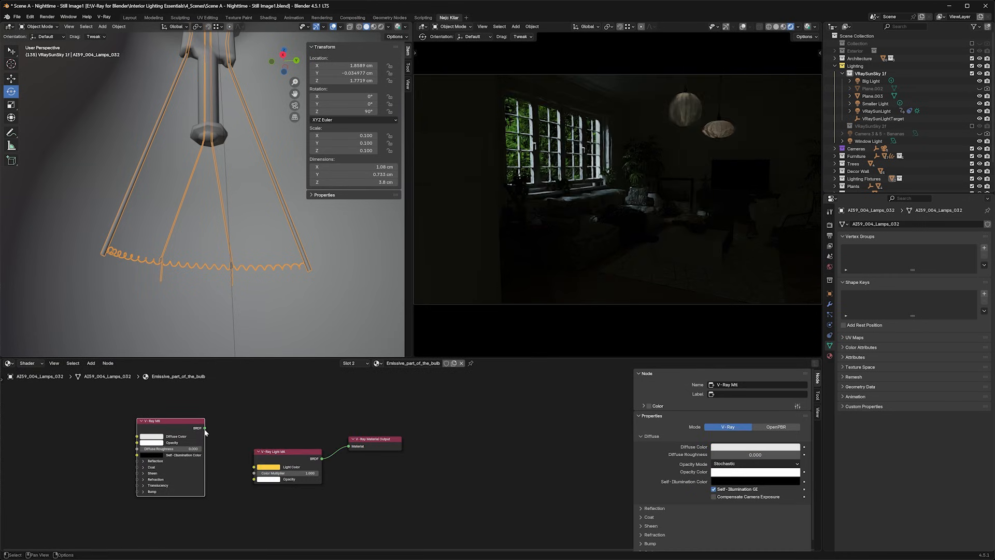
{"action": "left_click_drag", "start_coordinate": [205, 431], "coordinate": [348, 446]}
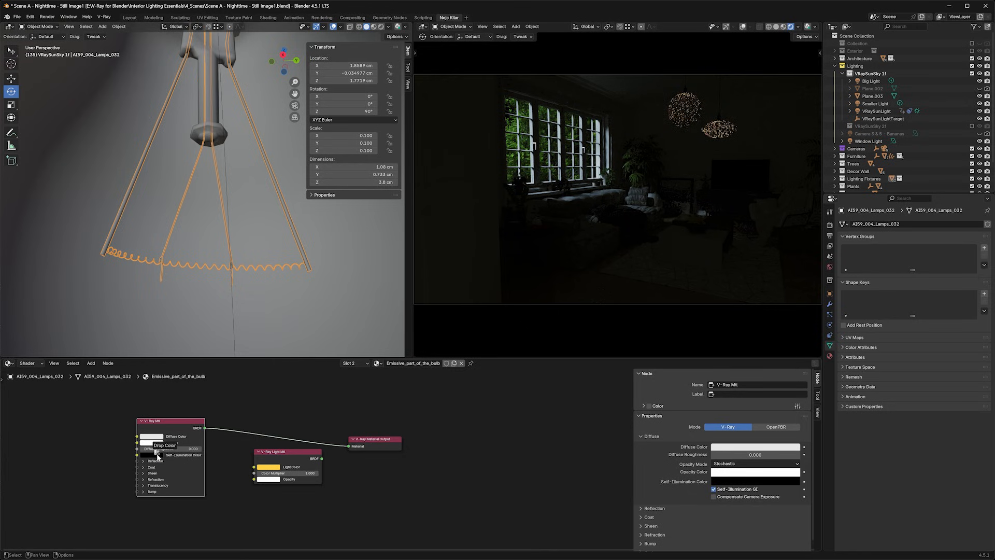
- Copy the V-Ray Light Mtl's yellow light color to the V-Ray Mtl's Self-Illumination Color and turn off Self-Illumination GI
{"action": "left_click_drag", "start_coordinate": [158, 456], "coordinate": [157, 455]}
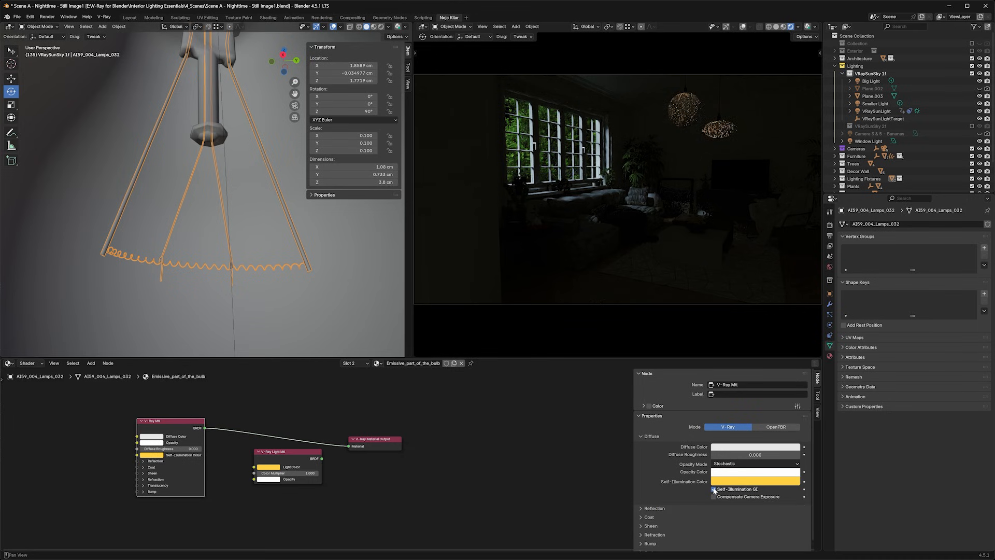
{"action": "left_click", "coordinate": [713, 489]}
- Clear the view clipping around the bulb and enable the Big Light and Smaller Light sphere lights inside the pendant lamps
{"action": "key", "text": "alt+b"}
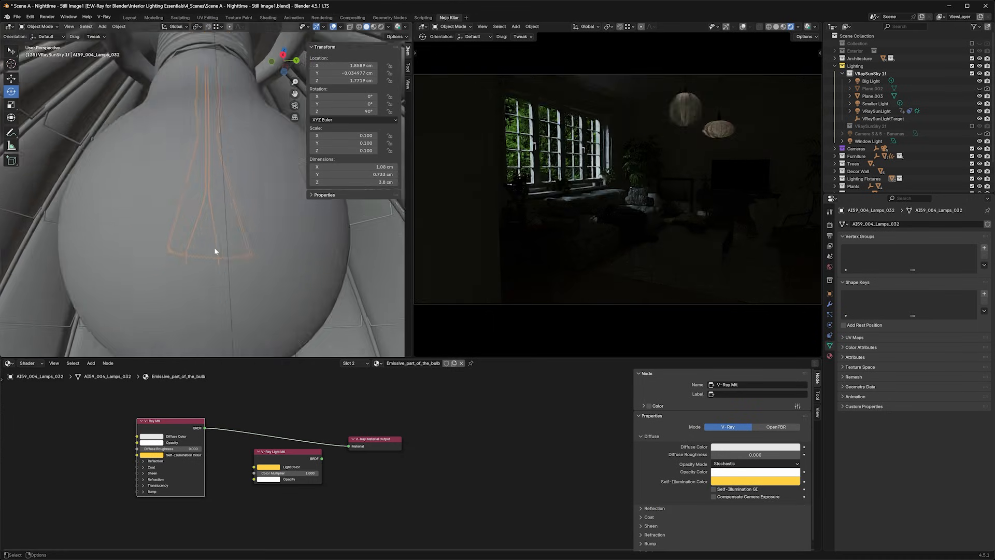
{"action": "scroll", "coordinate": [215, 251], "scroll_direction": "down", "scroll_amount": 15}
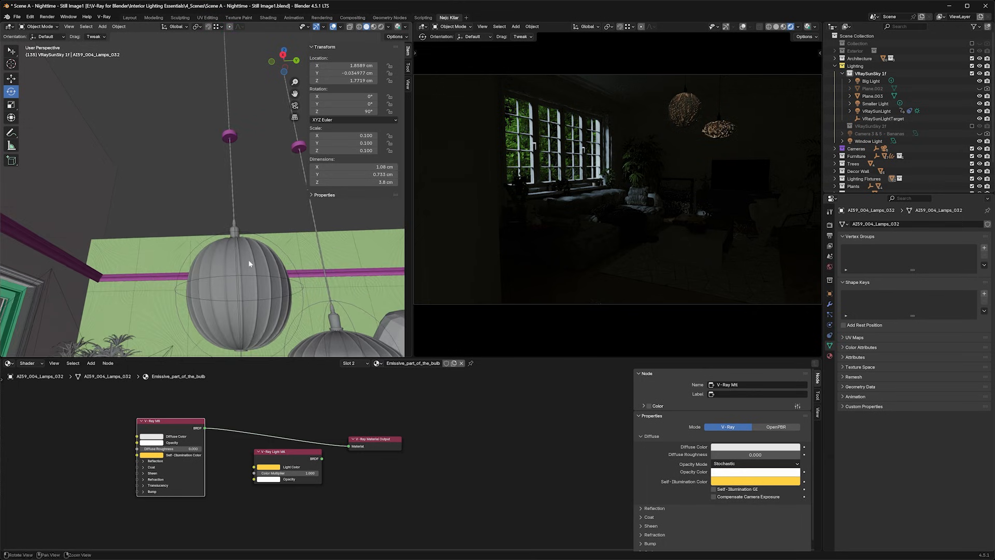
{"action": "mouse_move", "coordinate": [248, 263]}
{"action": "middle_mouse_down"}
{"action": "mouse_move", "coordinate": [189, 236]}
{"action": "mouse_move", "coordinate": [200, 217]}
{"action": "mouse_move", "coordinate": [238, 259]}
{"action": "middle_mouse_up"}
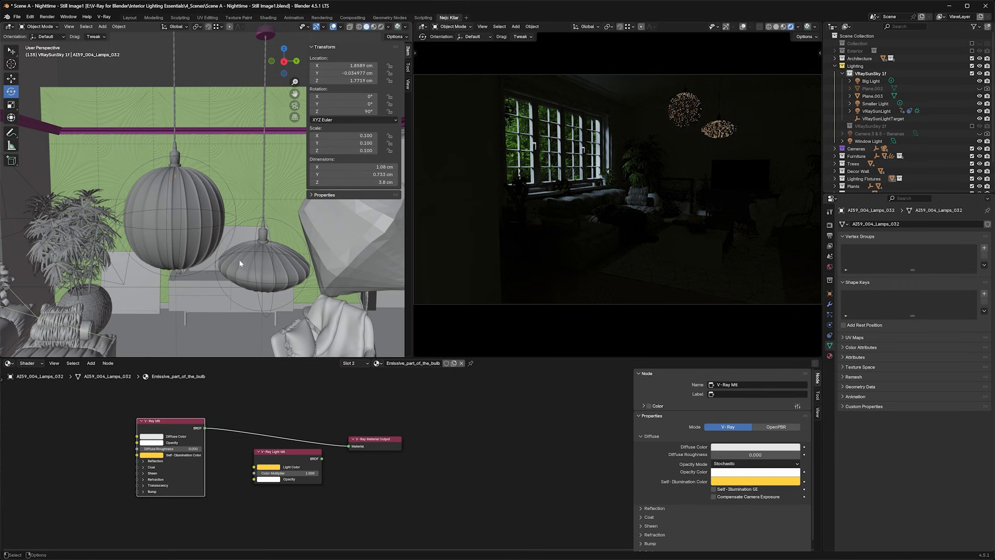
{"action": "left_click", "coordinate": [877, 82]}
{"action": "left_click", "coordinate": [906, 261]}
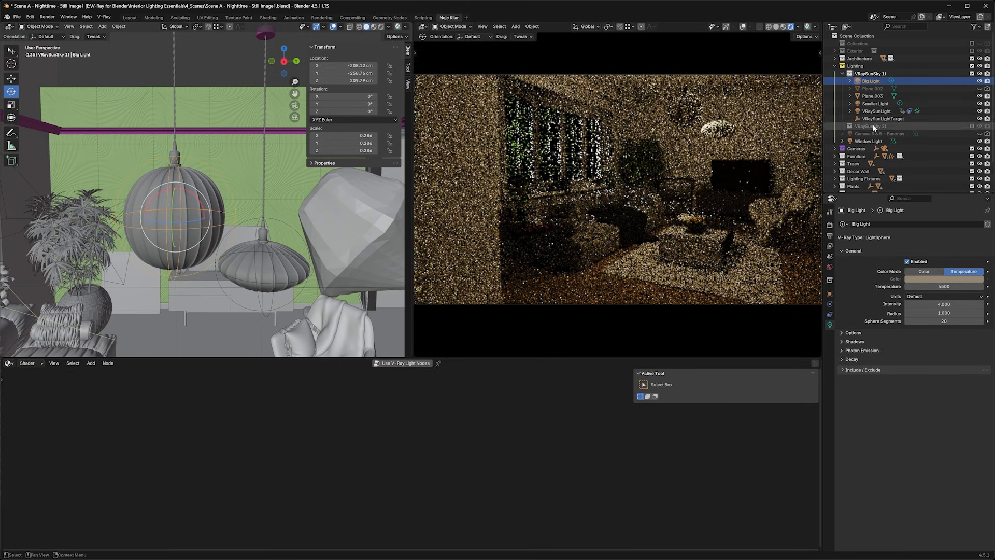
{"action": "left_click", "coordinate": [874, 104]}
{"action": "left_click", "coordinate": [907, 261]}
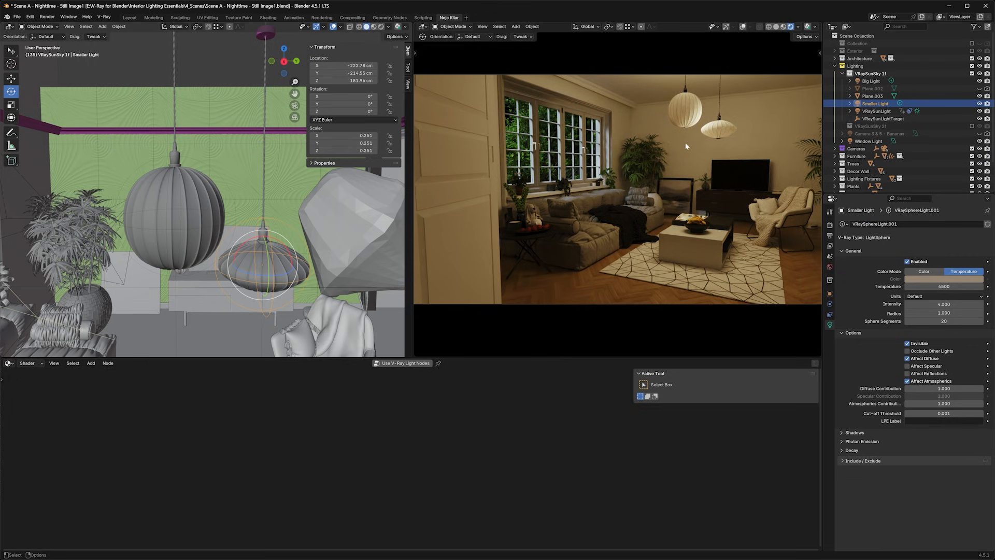
- Select the round pendant lampshade and connect its V-Ray Light Mtl's BRDF output to the V-Ray Blend Mtl's Coat Material 1 input
{"action": "left_click", "coordinate": [182, 222]}
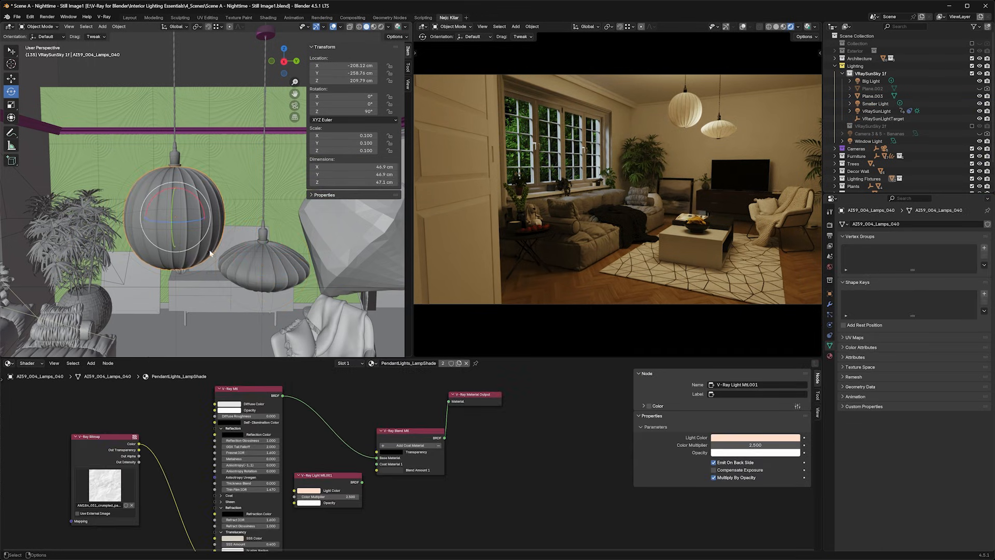
{"action": "scroll", "coordinate": [403, 417], "scroll_direction": "down", "scroll_amount": 3}
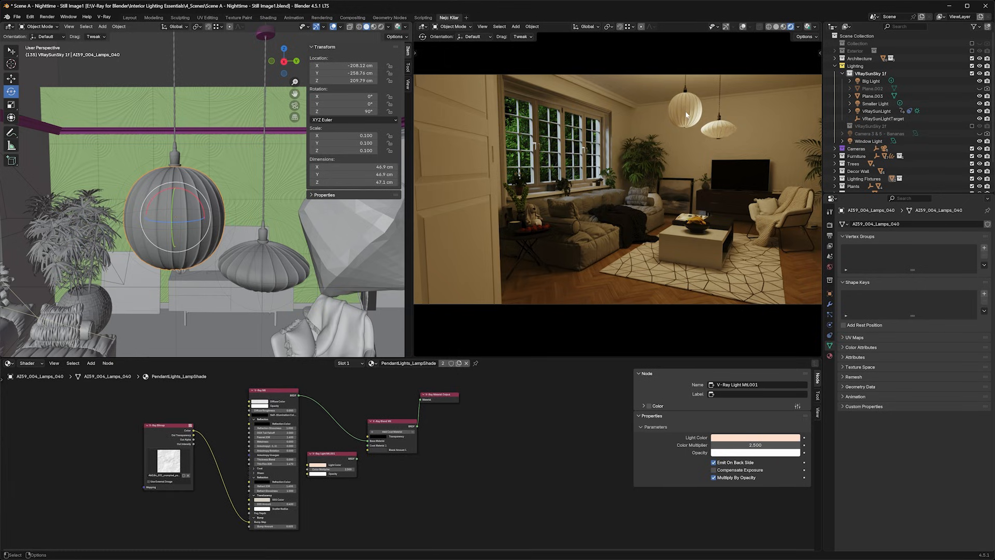
{"action": "scroll", "coordinate": [232, 436], "scroll_direction": "up", "scroll_amount": 1}
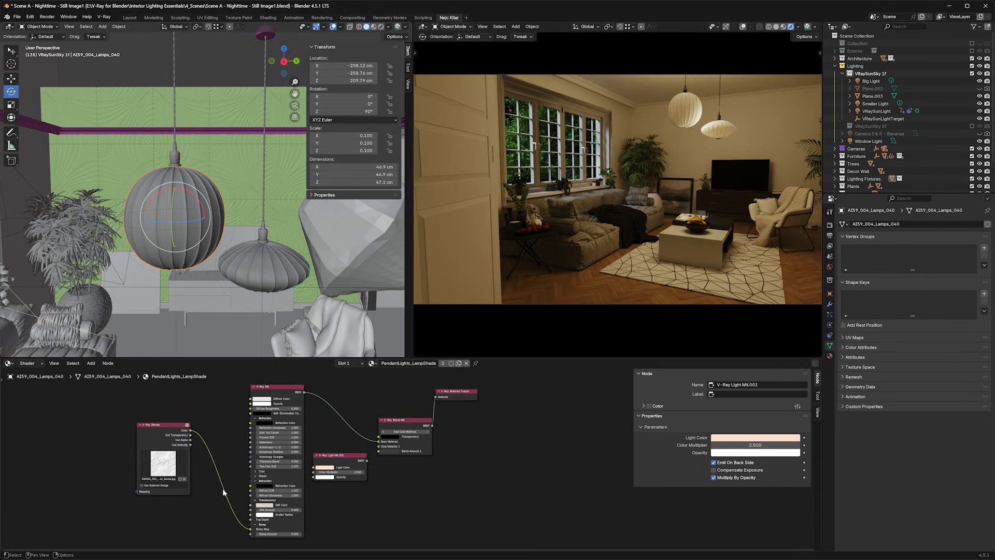
{"action": "middle_click_drag", "start_coordinate": [355, 436], "coordinate": [341, 436]}
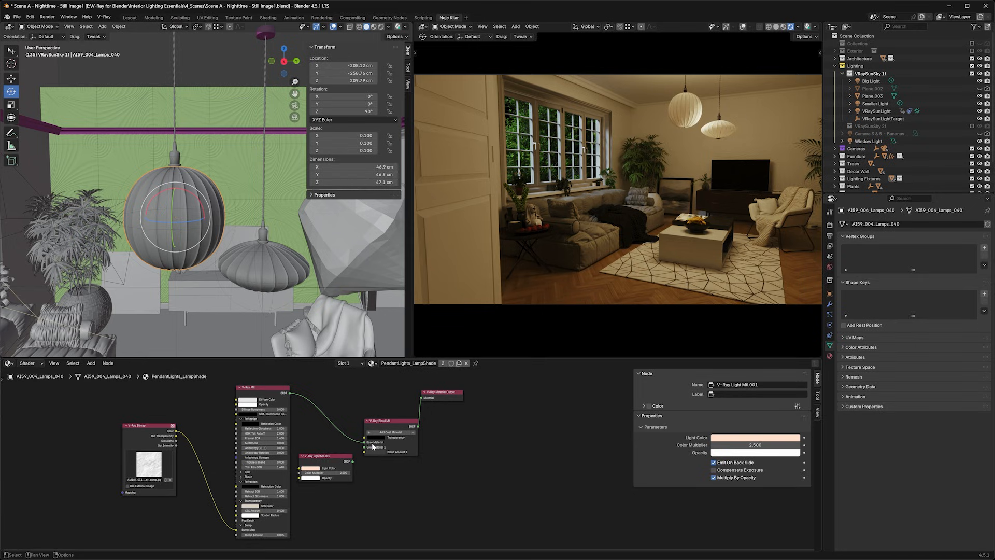
{"action": "scroll", "coordinate": [317, 431], "scroll_direction": "up", "scroll_amount": 2}
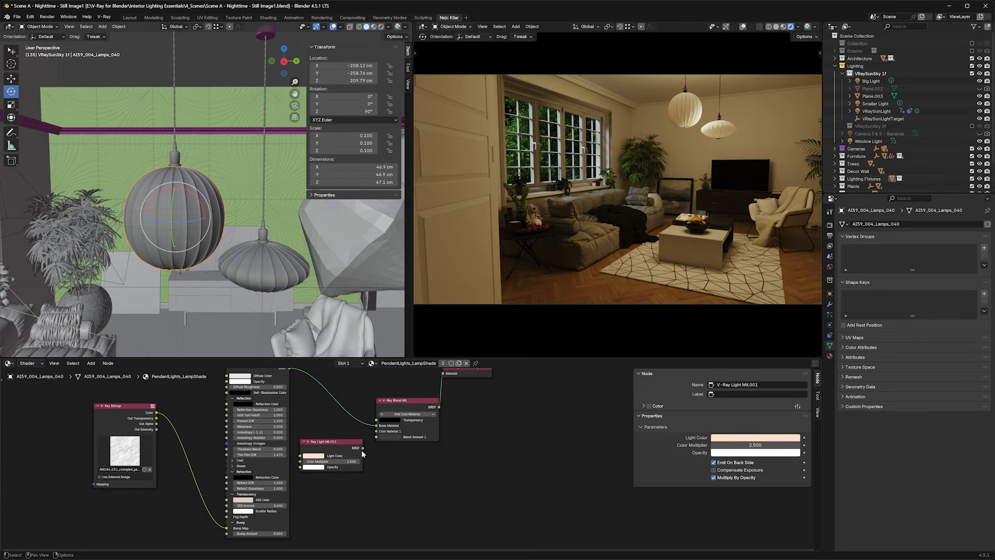
{"action": "left_click_drag", "start_coordinate": [362, 450], "coordinate": [372, 437]}
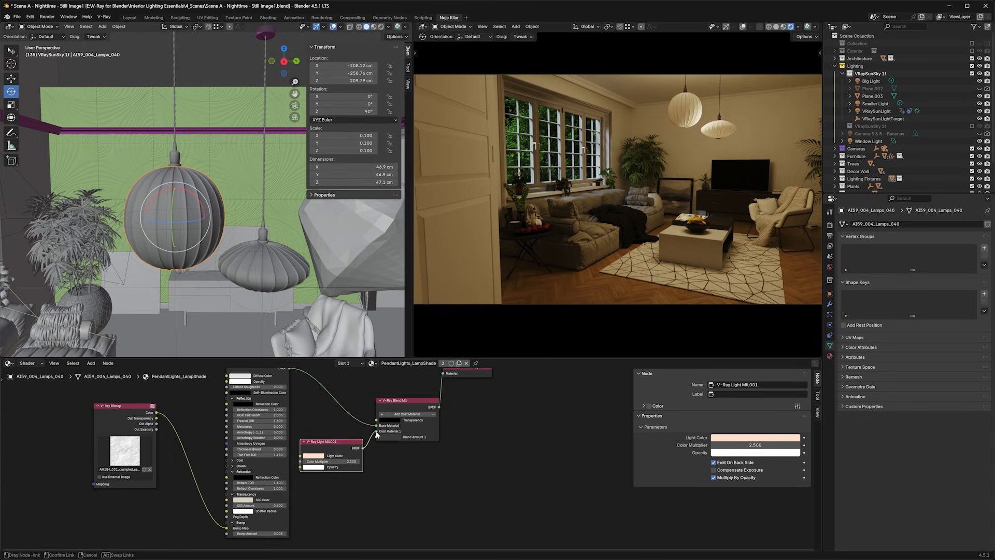
{"action": "left_click_drag", "start_coordinate": [377, 434], "coordinate": [376, 431]}
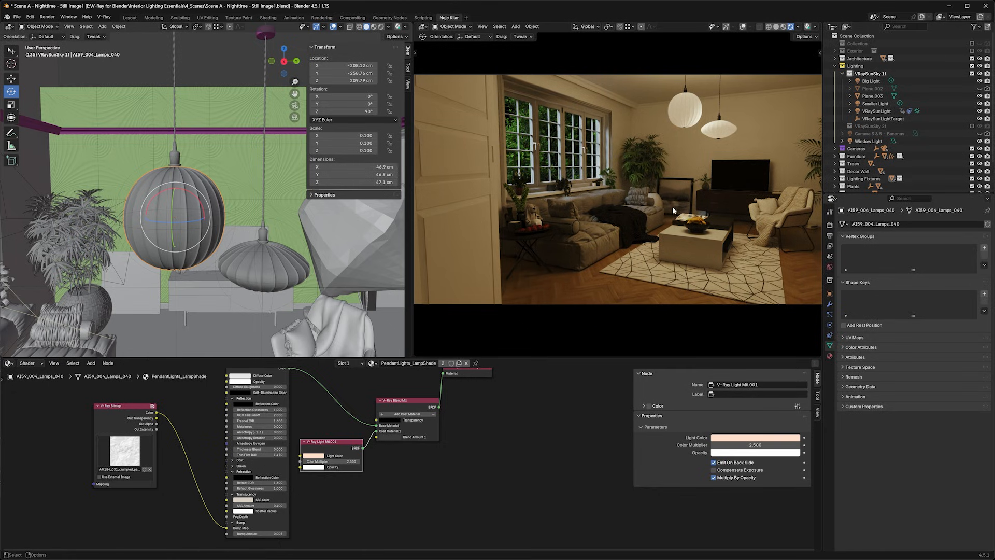
- Try a white Blend Amount 1 on the V-Ray Blend Mtl and return it to black
{"action": "left_click", "coordinate": [386, 437]}
{"action": "left_click", "coordinate": [405, 433]}
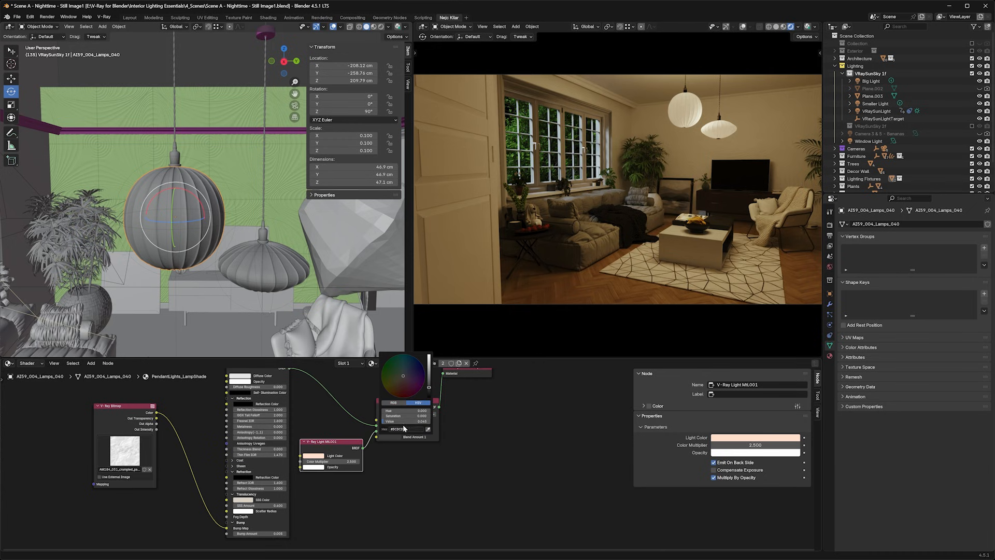
{"action": "left_click_drag", "start_coordinate": [428, 388], "coordinate": [428, 355]}
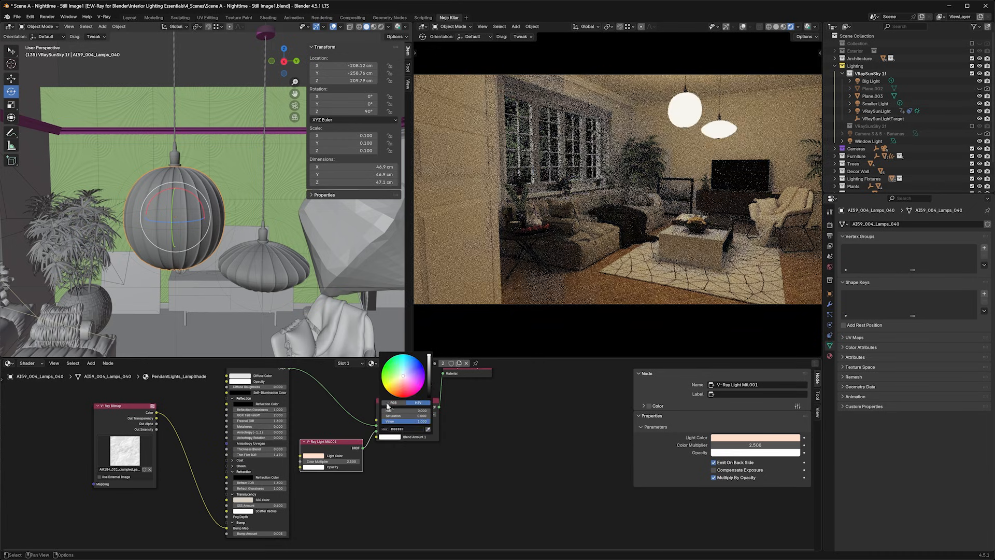
{"action": "left_click", "coordinate": [393, 436]}
{"action": "left_click_drag", "start_coordinate": [428, 362], "coordinate": [428, 396]}
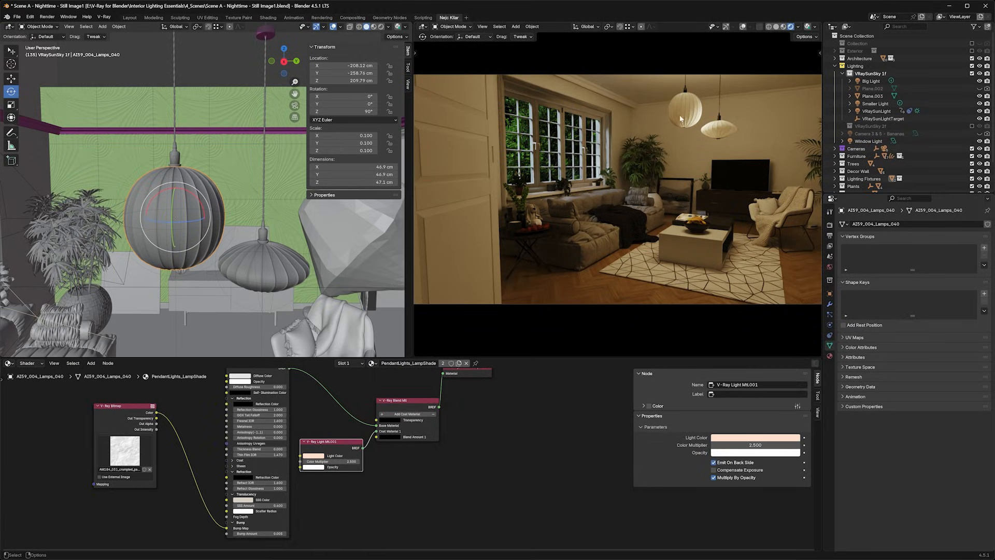
- Raise the V-Ray Blend Mtl's Blend Amount 1 slightly from black to a very dark gray
{"action": "middle_click_drag", "start_coordinate": [324, 391], "coordinate": [259, 391]}
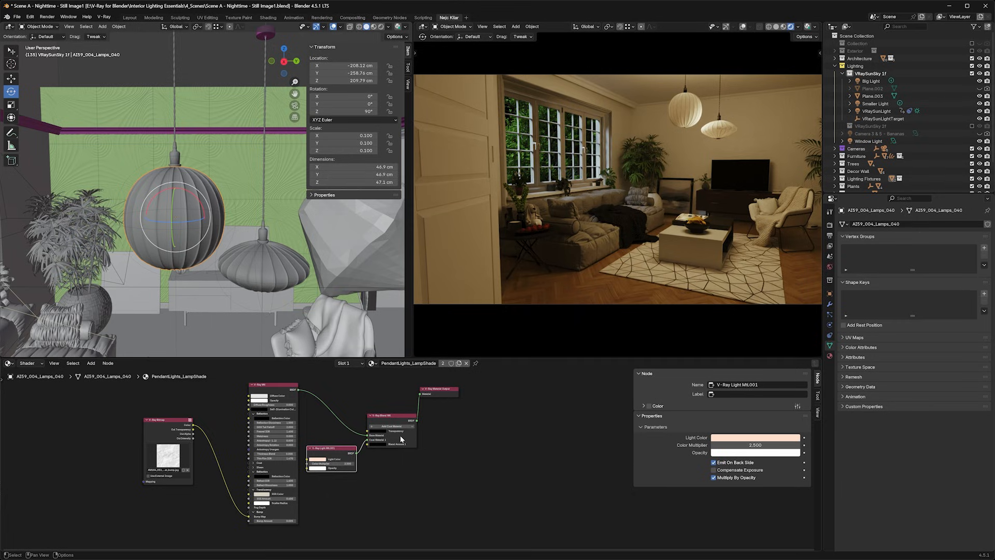
{"action": "left_click", "coordinate": [378, 445]}
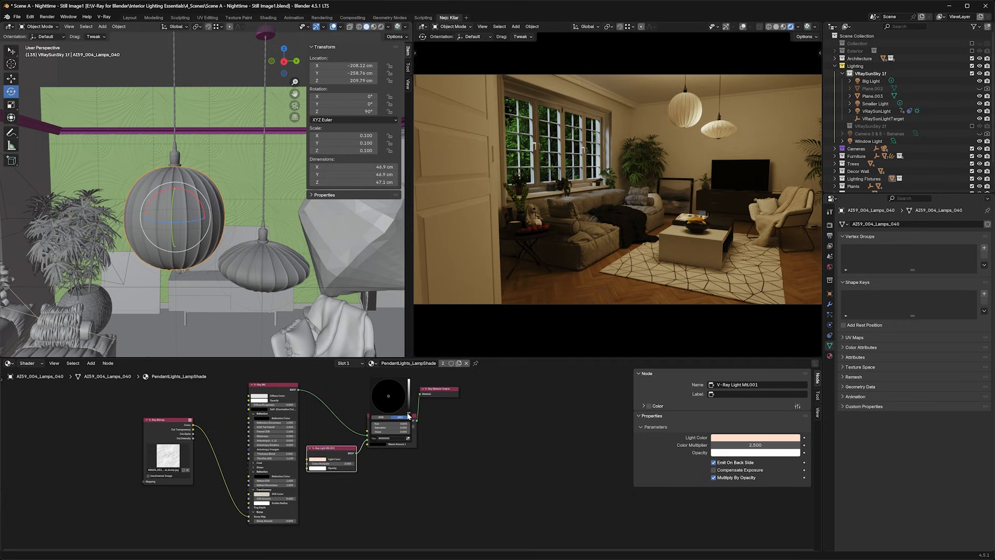
{"action": "left_click_drag", "start_coordinate": [410, 413], "coordinate": [410, 410]}
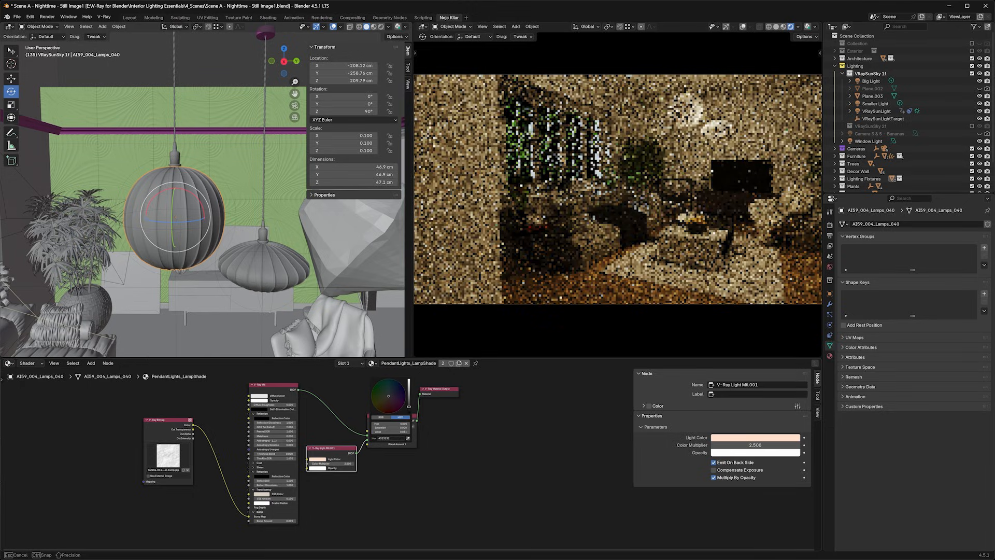
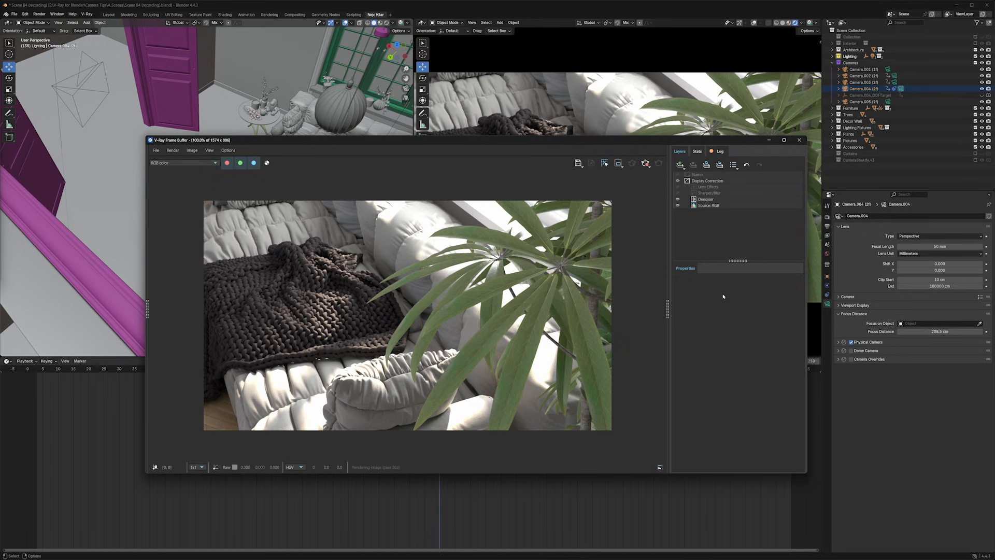
- Try an Exposure layer with a reduced Highlight Burn on the sofa and plant render in the V-Ray Frame Buffer
{"action": "left_click", "coordinate": [680, 164]}
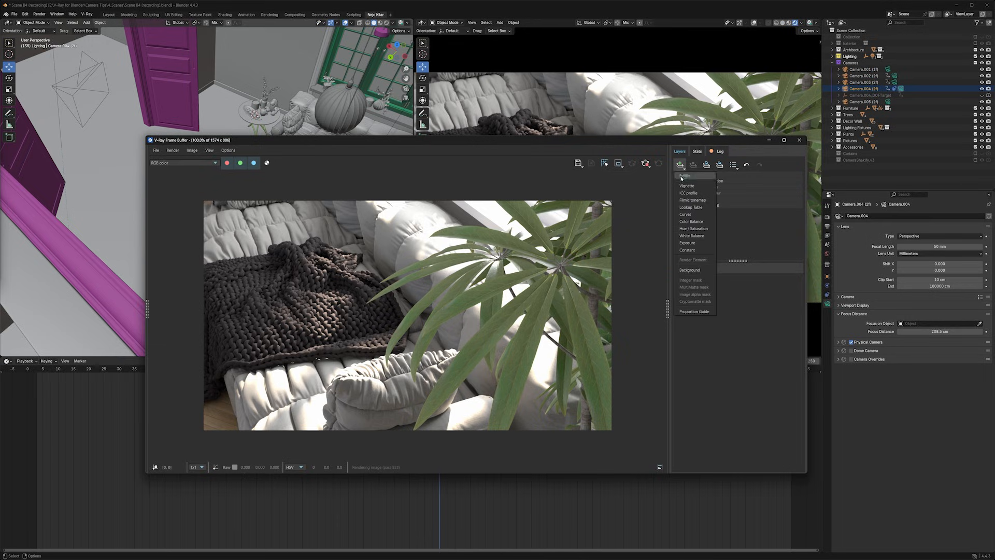
{"action": "left_click", "coordinate": [690, 243]}
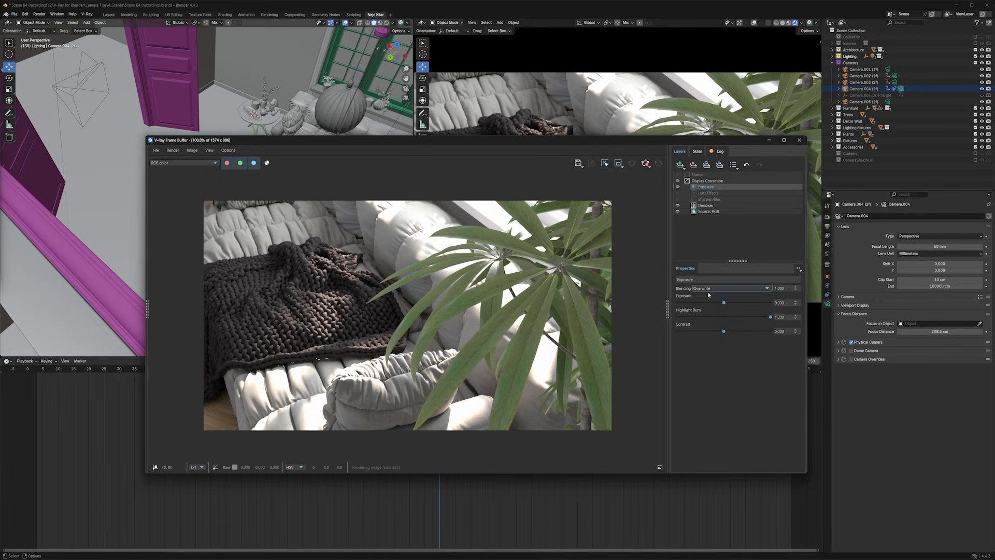
{"action": "left_click_drag", "start_coordinate": [770, 318], "coordinate": [683, 317]}
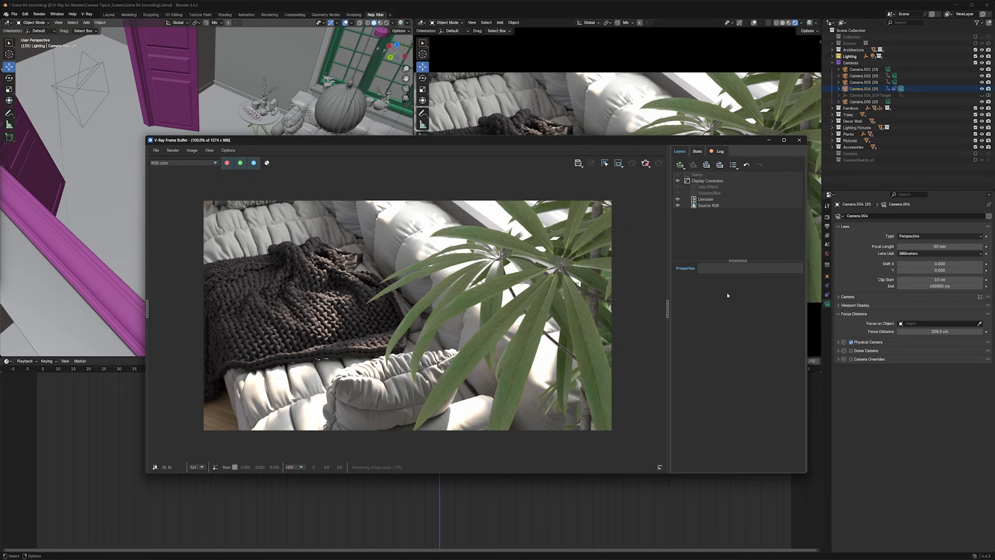
- Add a Filmic tonemap layer to the sofa and plant render and set its type to AMPAS
{"action": "left_click", "coordinate": [680, 164]}
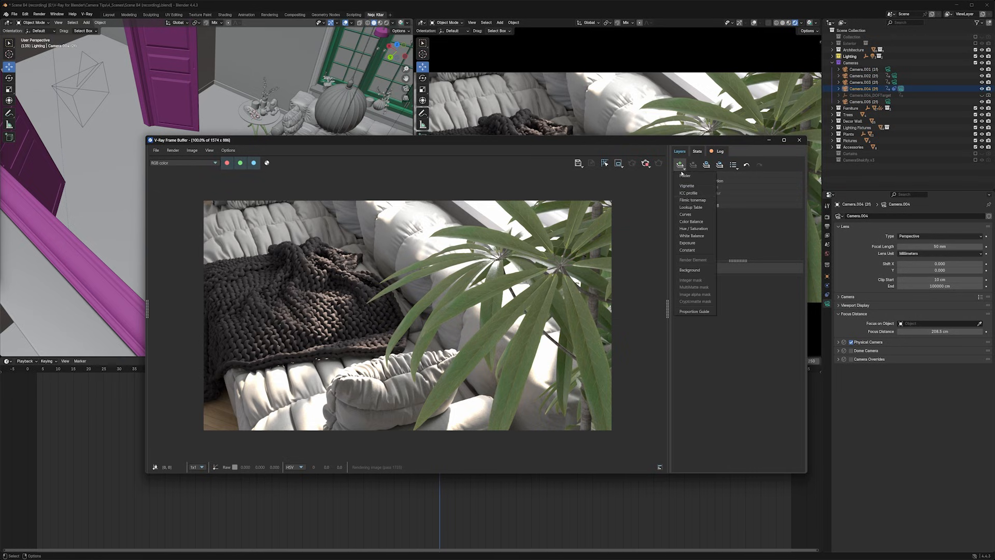
{"action": "left_click", "coordinate": [705, 200]}
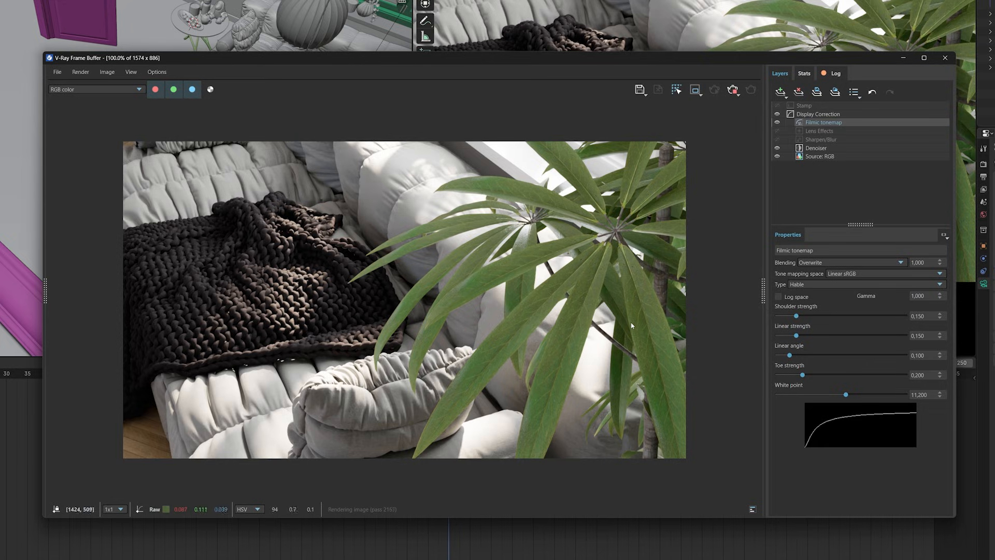
{"action": "left_click", "coordinate": [803, 284]}
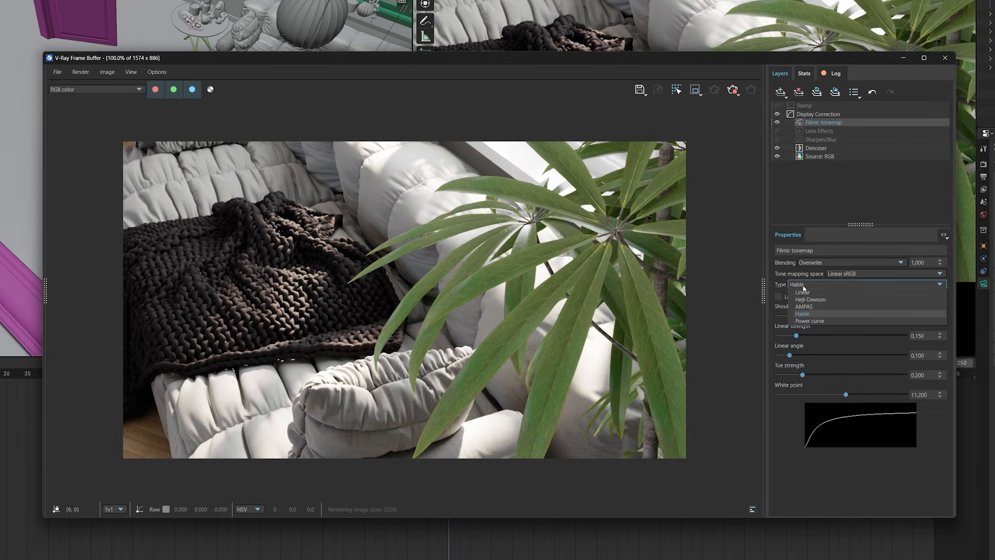
{"action": "left_click", "coordinate": [806, 308]}
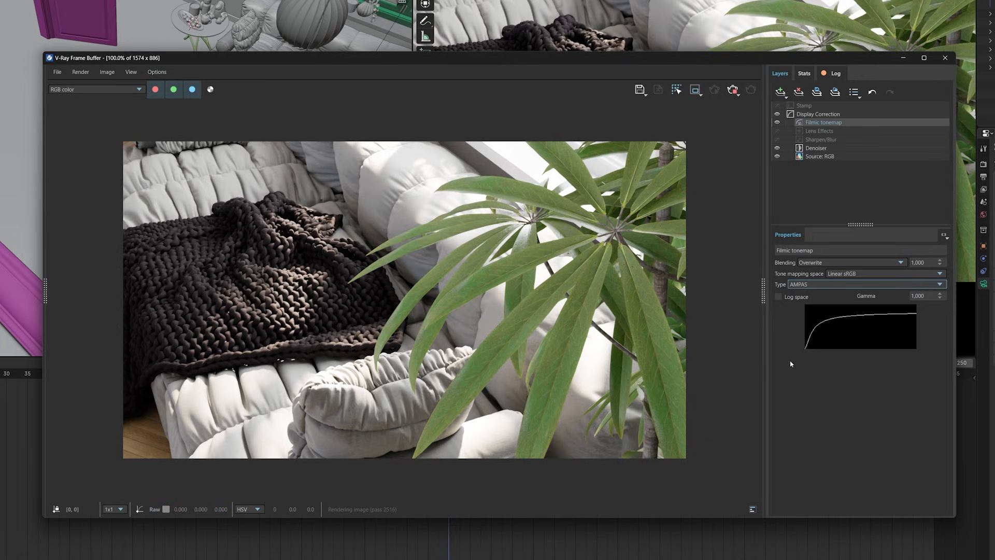
{"action": "left_click", "coordinate": [806, 284]}
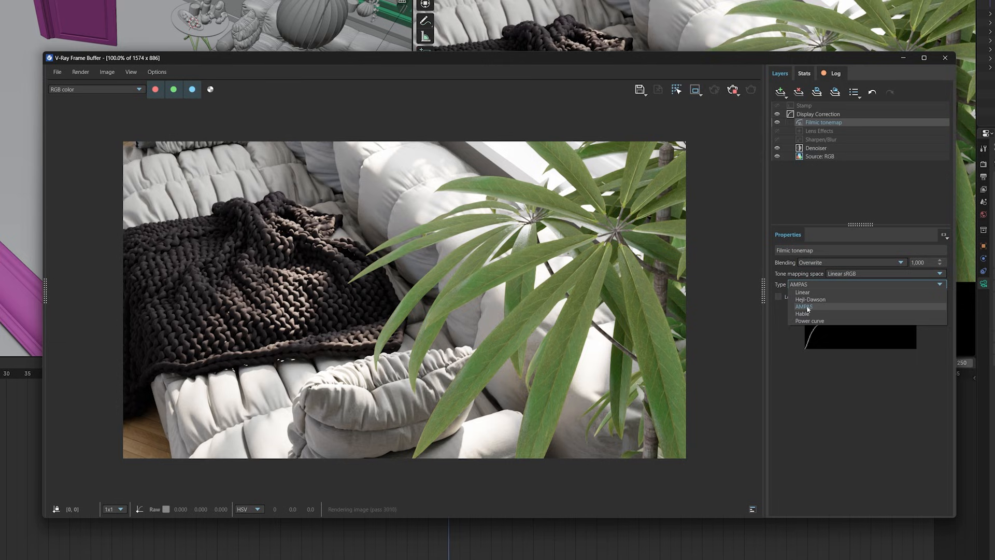
{"action": "left_click", "coordinate": [776, 315]}
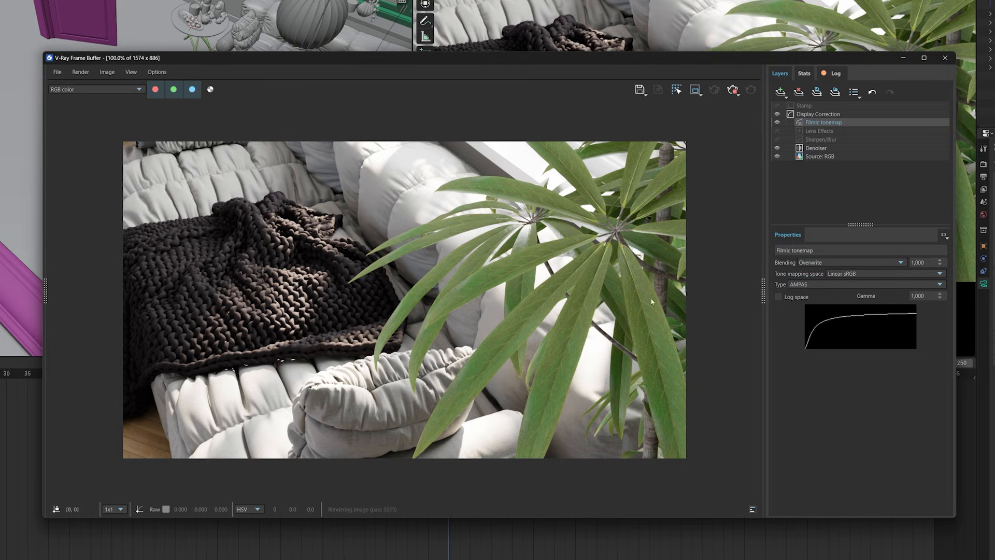
{"action": "left_click", "coordinate": [603, 356]}
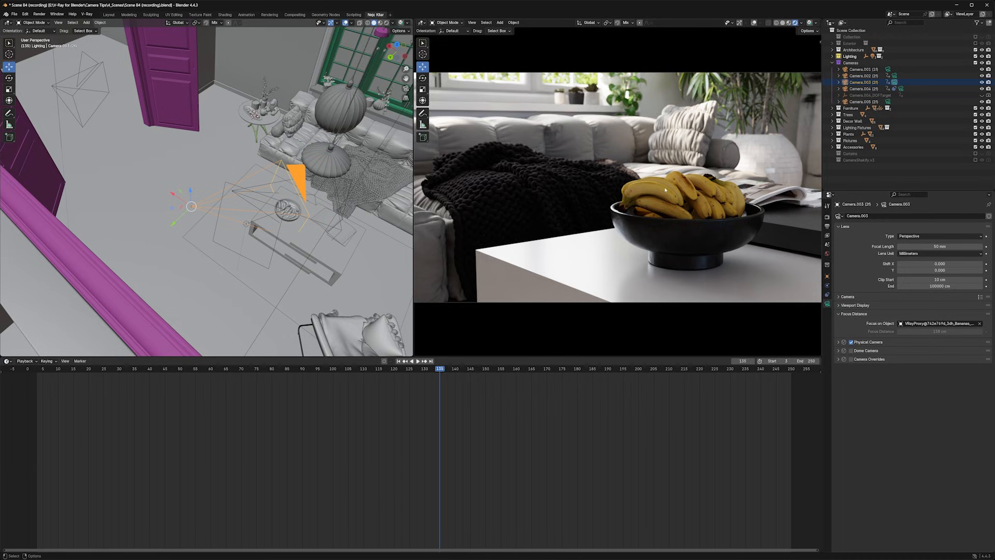
- Set Camera.003's focal length to 150 mm, switch the transform orientation to Local and move the camera back from the banana bowl
{"action": "left_click", "coordinate": [926, 247]}
{"action": "type", "text": "150"}
{"action": "key", "text": "Return"}
{"action": "key", "text": "comma"}
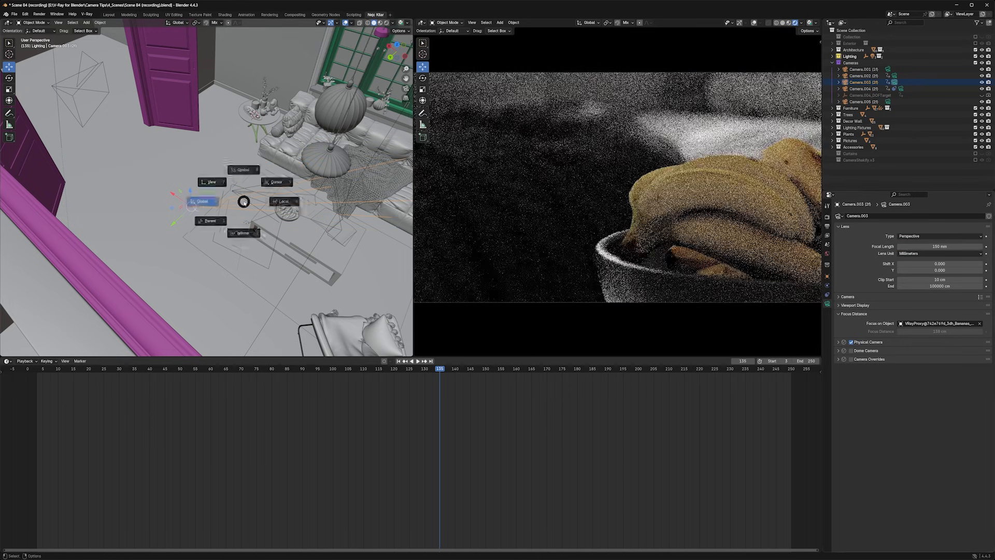
{"action": "left_click", "coordinate": [284, 201]}
{"action": "left_click_drag", "start_coordinate": [169, 210], "coordinate": [76, 181]}
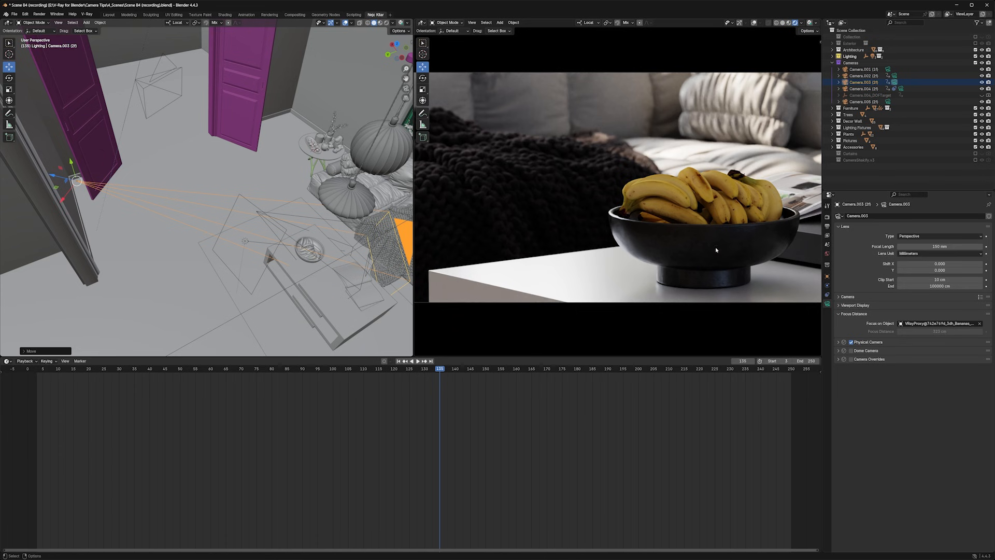
- Set Camera.003's focal length to 80 mm and move the camera closer to the bananas along its local Z axis
{"action": "double_click", "coordinate": [925, 247]}
{"action": "type", "text": "80"}
{"action": "key", "text": "Return"}
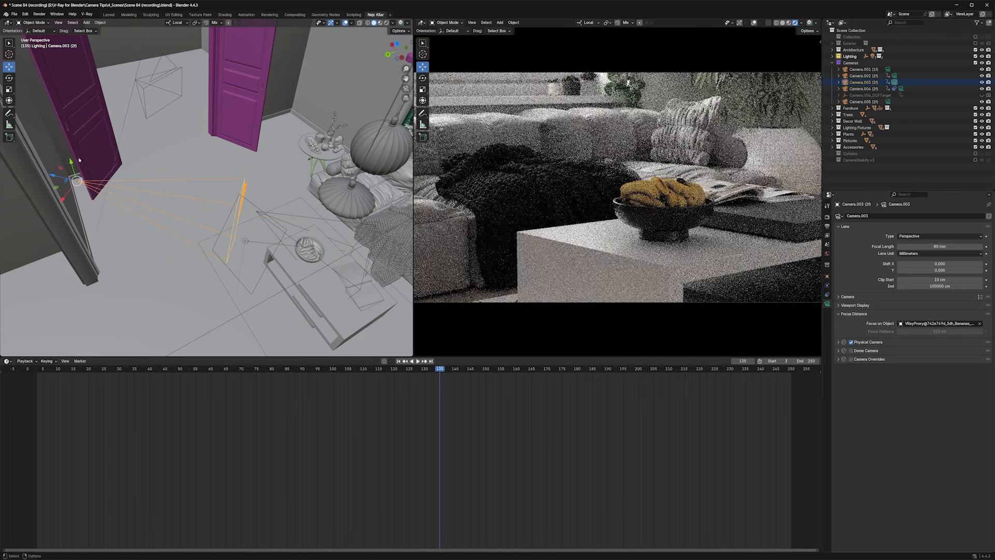
{"action": "key", "text": "g"}
{"action": "key", "text": "z"}
{"action": "key", "text": "z"}
{"action": "left_click_drag", "start_coordinate": [116, 192], "coordinate": [142, 198]}
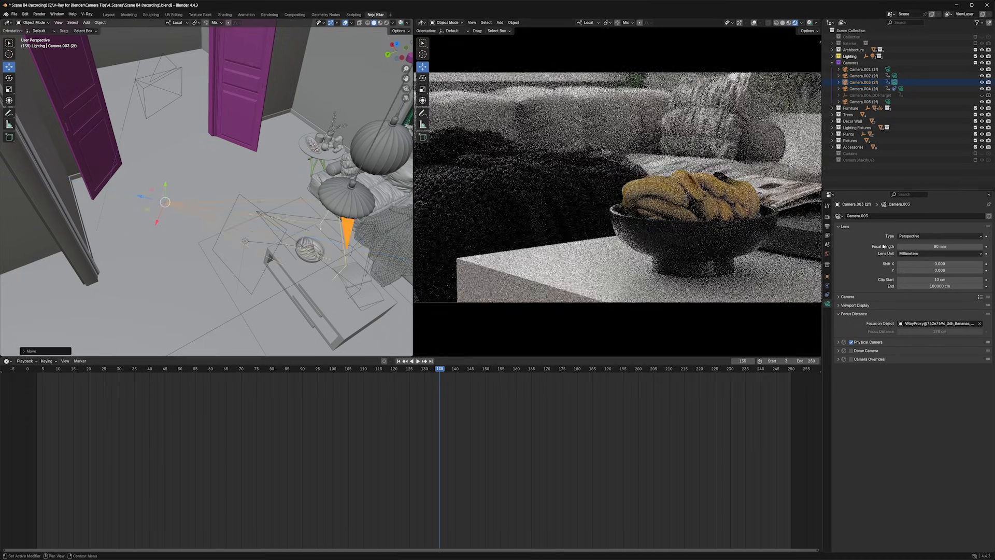
- Set Camera.003's focal length to 100 mm and move the camera back along its local Z axis to reframe the banana bowl
{"action": "left_click", "coordinate": [910, 245]}
{"action": "type", "text": "100"}
{"action": "key", "text": "Return"}
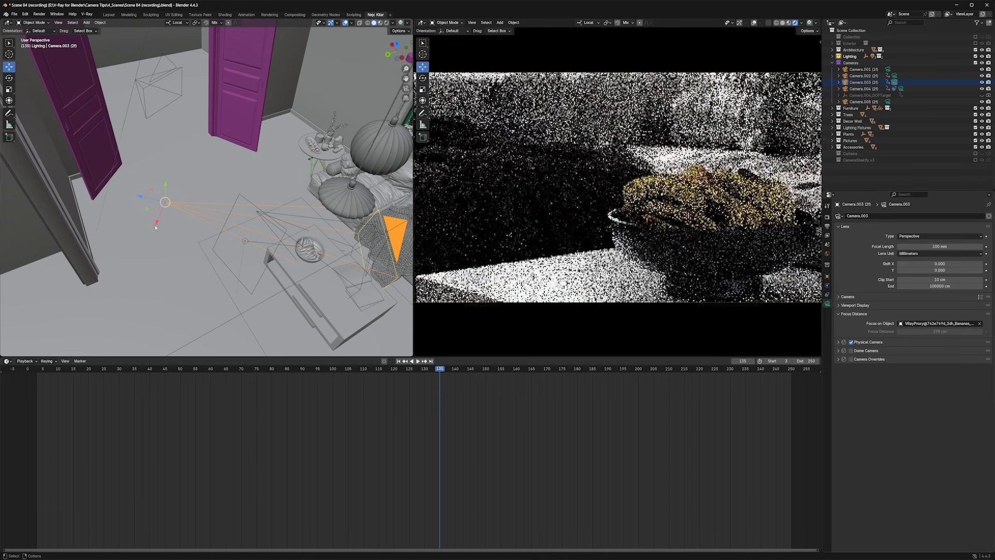
{"action": "left_click_drag", "start_coordinate": [140, 196], "coordinate": [108, 194]}
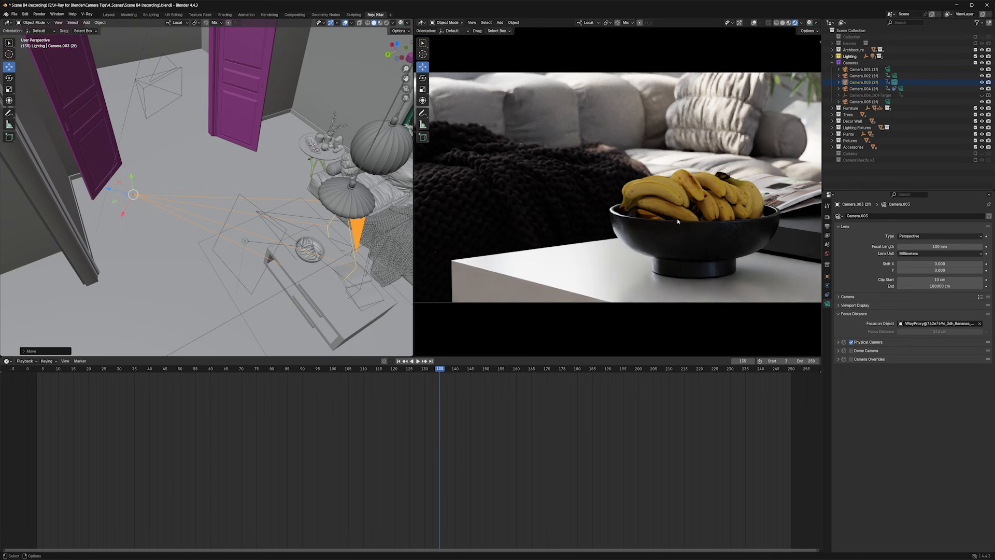
- Set Camera.003's focal length to 15 mm and move the camera along its local Z axis until it is close to the bananas
{"action": "left_click", "coordinate": [931, 246]}
{"action": "type", "text": "15"}
{"action": "key", "text": "Return"}
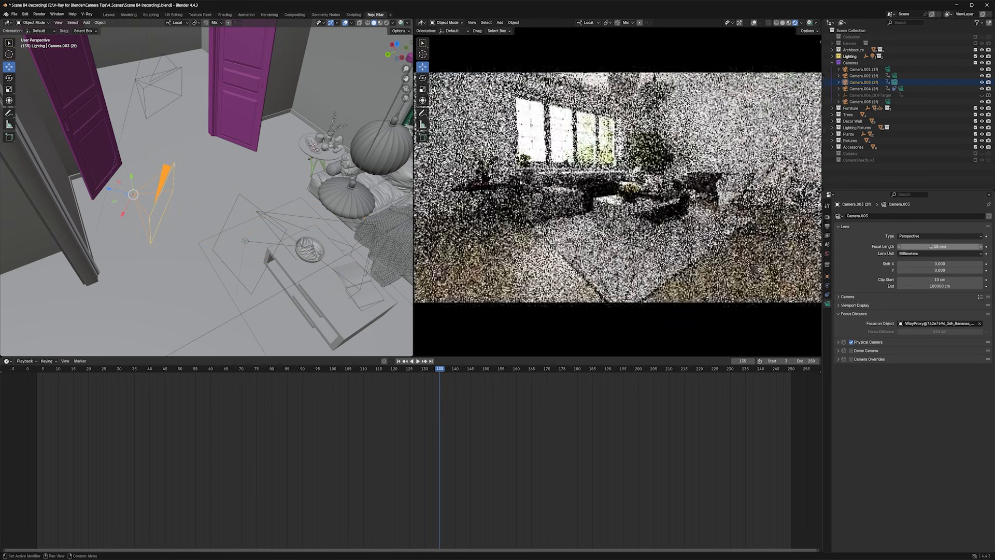
{"action": "key", "text": "g"}
{"action": "key", "text": "z"}
{"action": "key", "text": "z"}
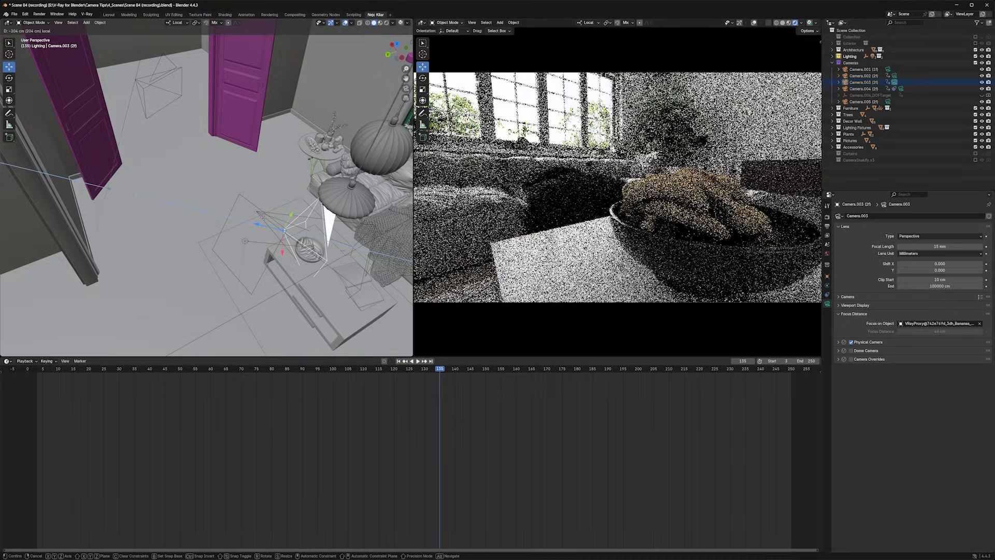
{"action": "left_click_drag", "start_coordinate": [263, 218], "coordinate": [258, 217]}
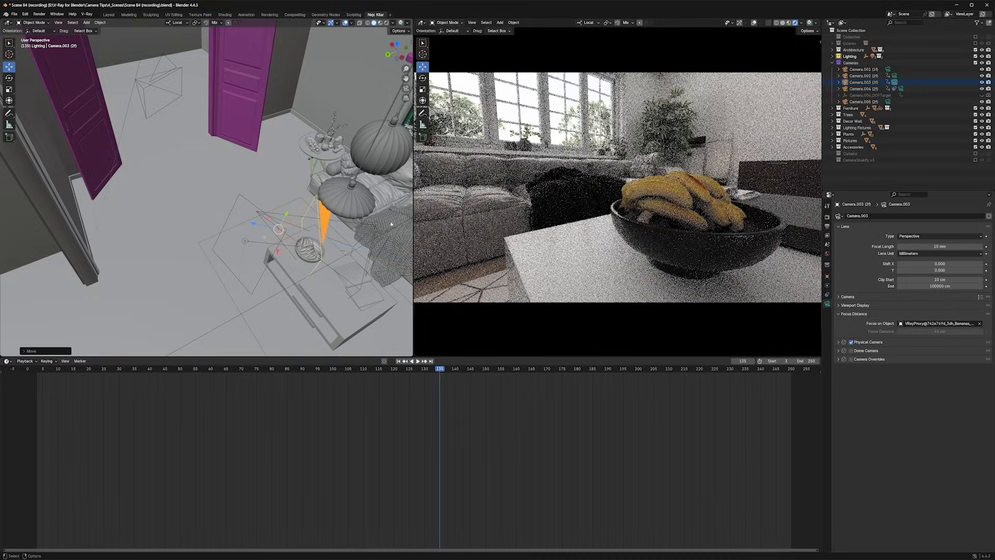
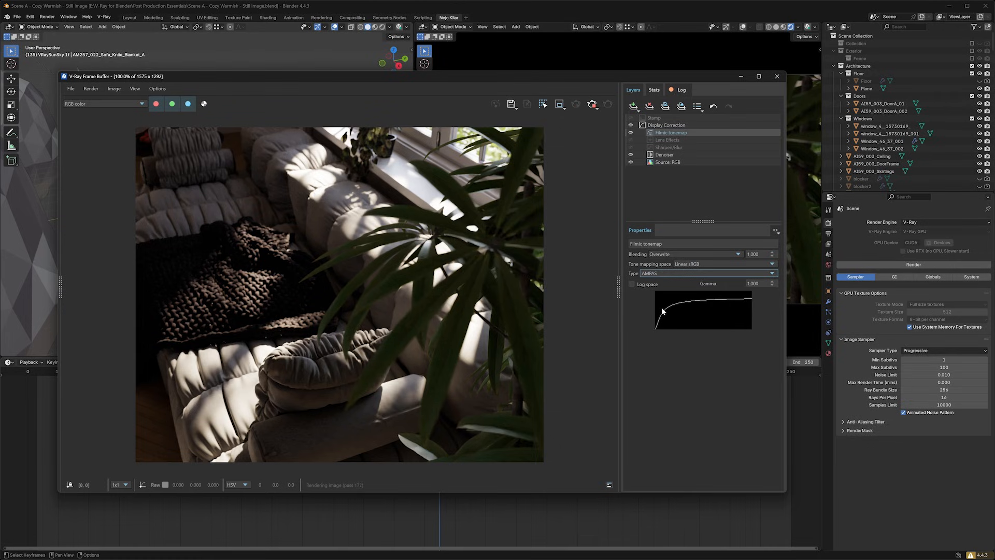
- Try the Hable type on the Filmic tonemap layer, then choose Hejl-Dawson and lower its Shadows to about 0.79
{"action": "left_click", "coordinate": [653, 274]}
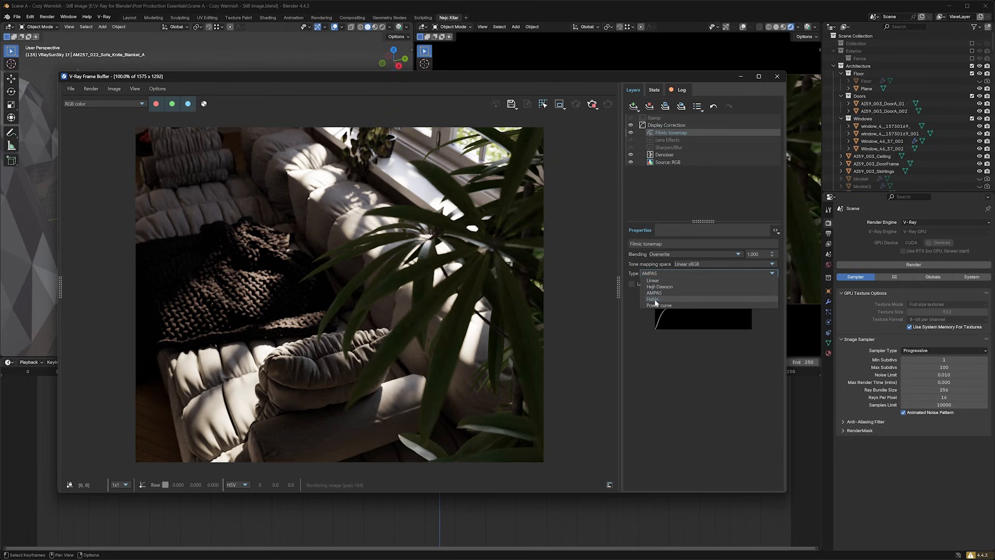
{"action": "left_click", "coordinate": [655, 300]}
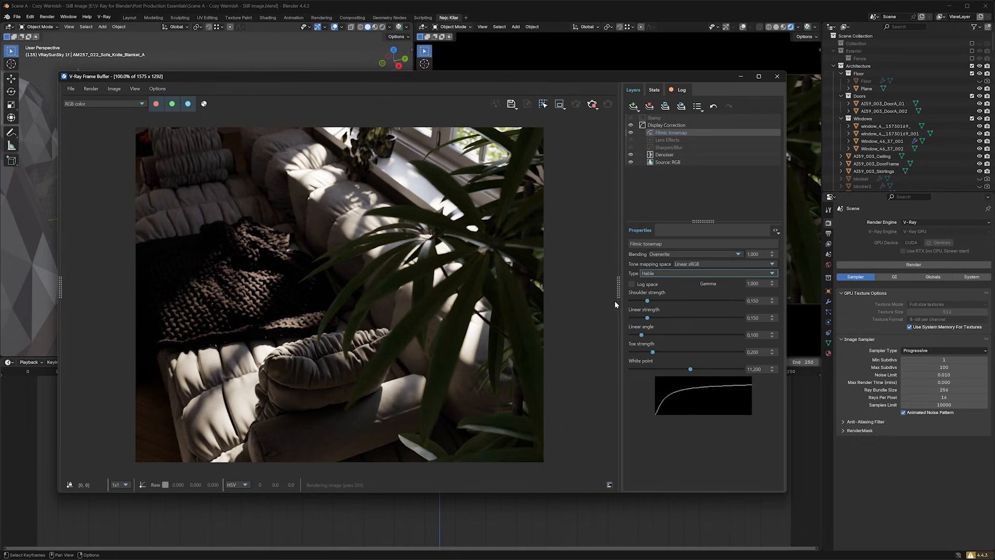
{"action": "left_click", "coordinate": [649, 274]}
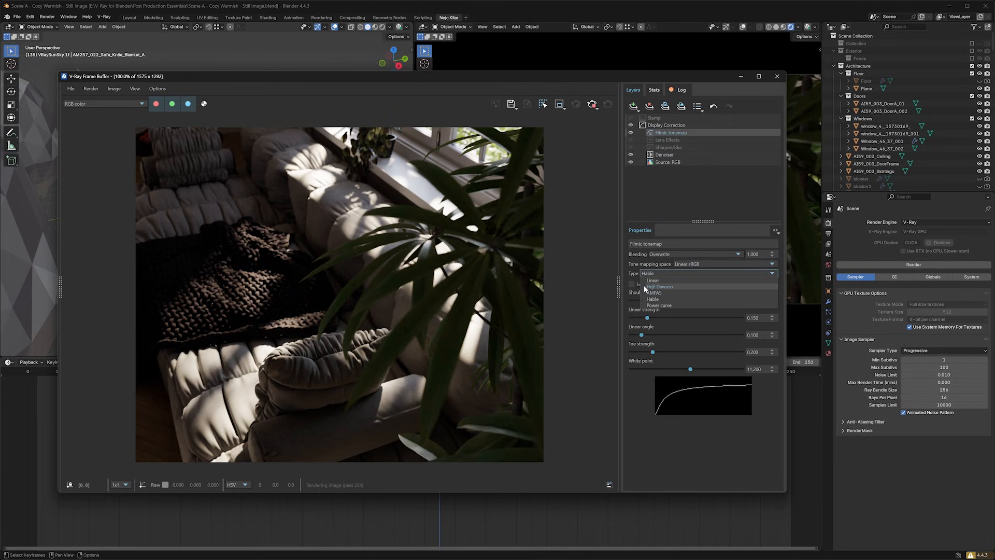
{"action": "left_click", "coordinate": [664, 288]}
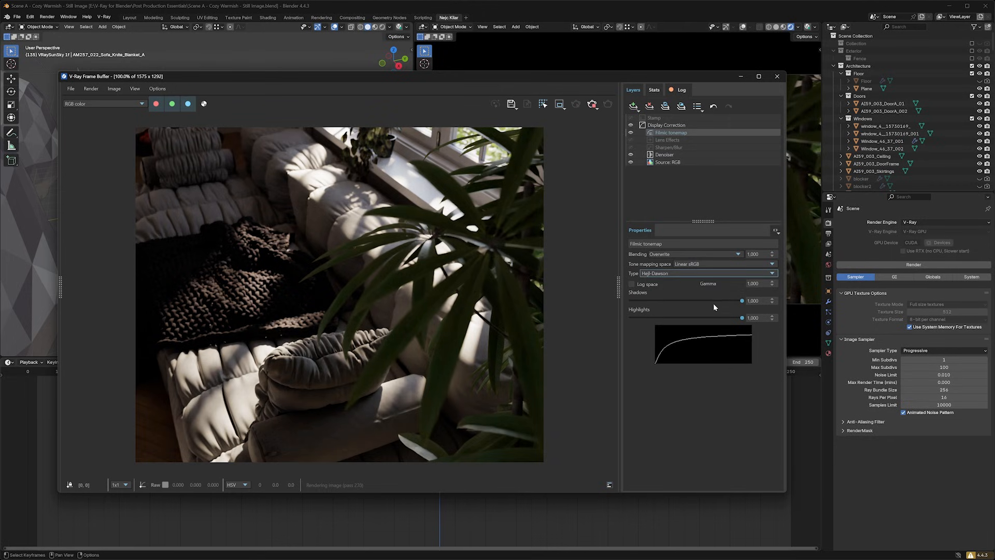
{"action": "left_click_drag", "start_coordinate": [741, 301], "coordinate": [720, 304]}
{"action": "left_click", "coordinate": [770, 302]}
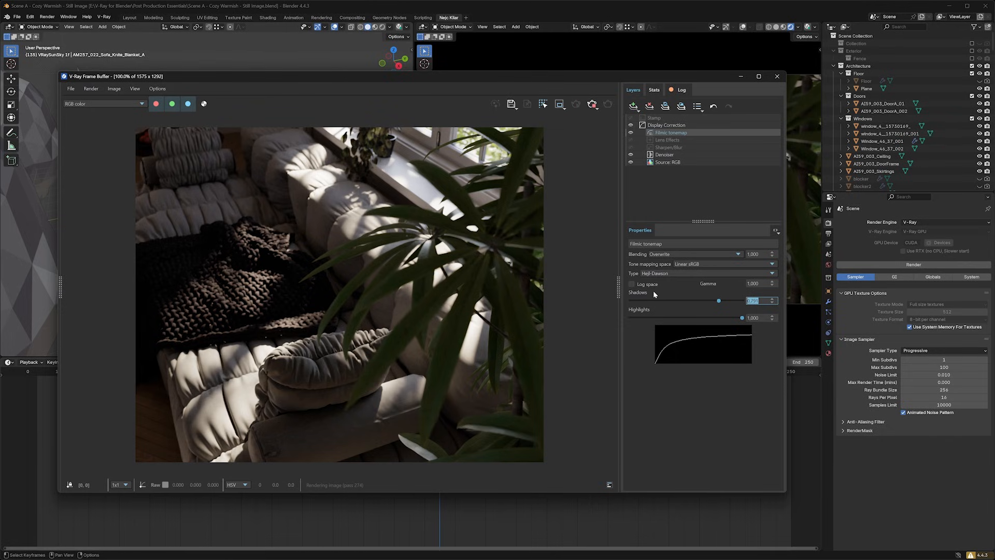
- Try the Linear type with an adjusted Highlight Burn on the Filmic tonemap layer and return it to Hejl-Dawson
{"action": "left_click", "coordinate": [655, 275]}
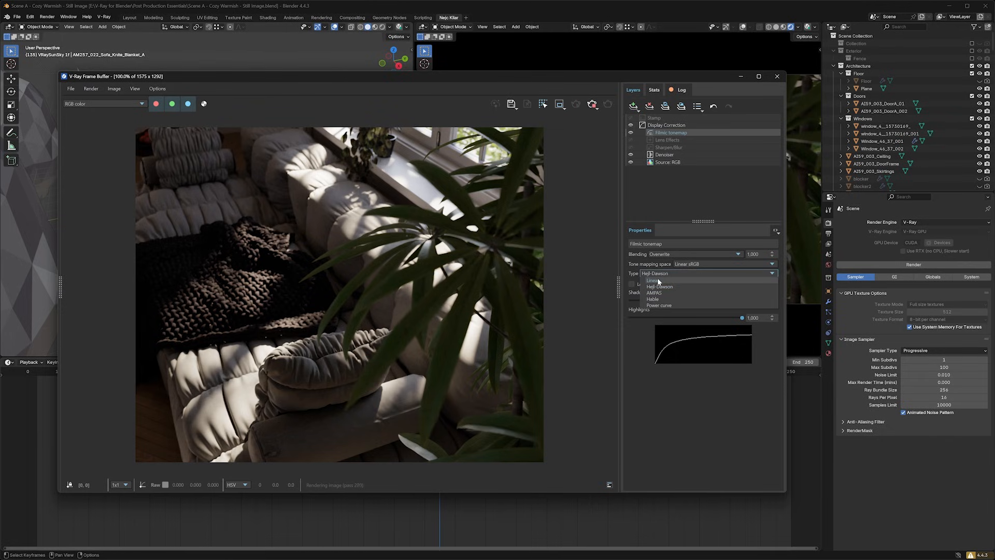
{"action": "left_click", "coordinate": [658, 279]}
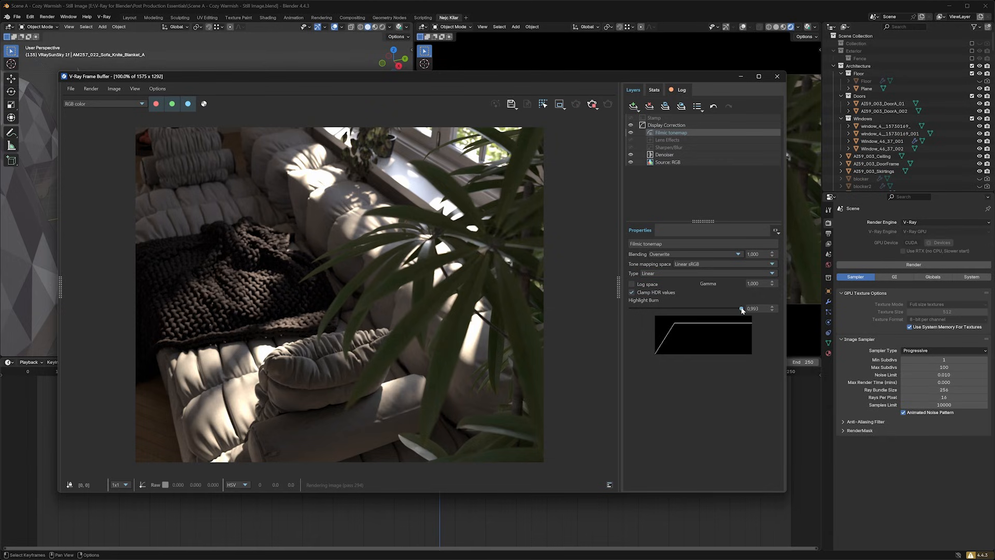
{"action": "mouse_move", "coordinate": [741, 308]}
{"action": "left_mouse_down"}
{"action": "mouse_move", "coordinate": [636, 310]}
{"action": "mouse_move", "coordinate": [748, 313]}
{"action": "mouse_move", "coordinate": [627, 312]}
{"action": "mouse_move", "coordinate": [749, 313]}
{"action": "left_mouse_up"}
{"action": "left_click", "coordinate": [649, 274]}
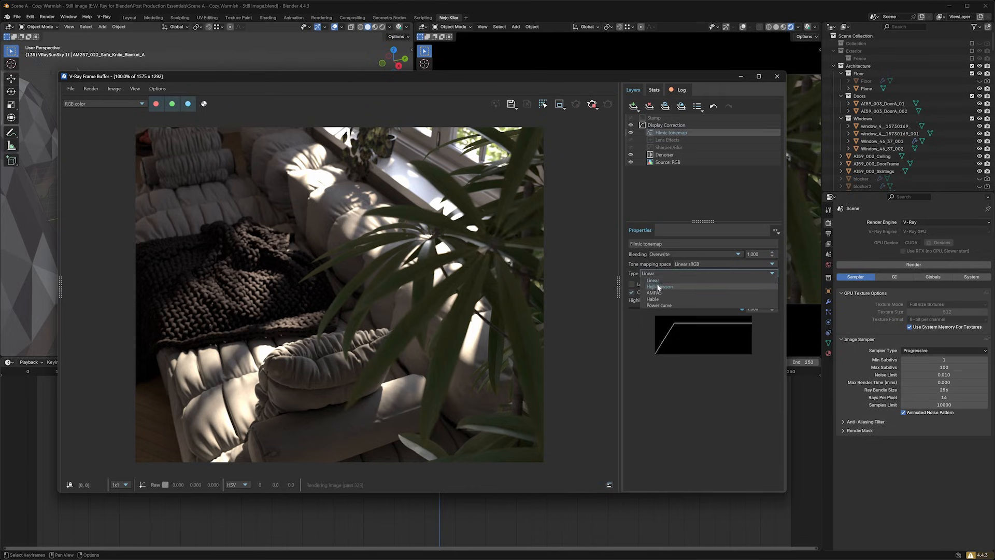
{"action": "left_click", "coordinate": [658, 287]}
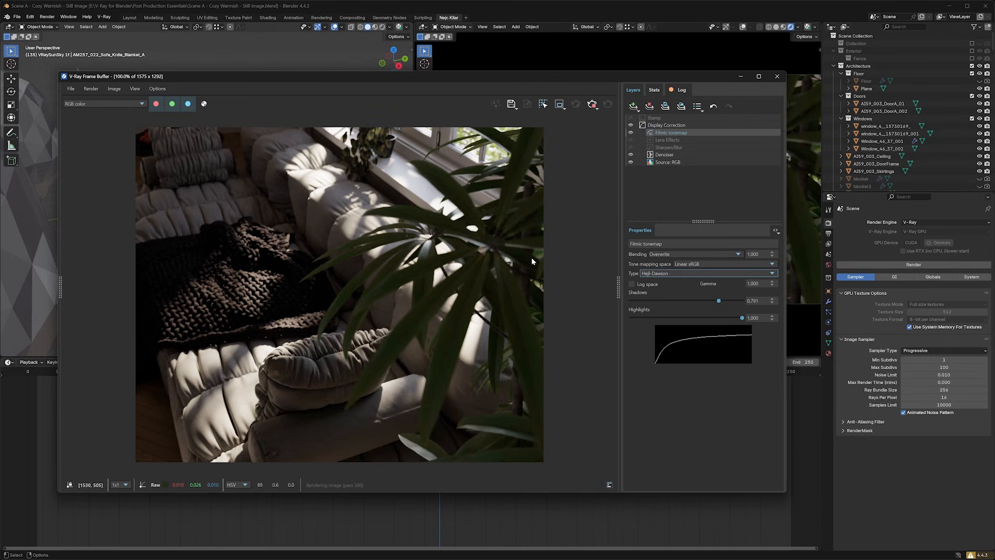
- Add an Exposure layer above the Filmic tonemap layer and lower its Exposure to about -3.6
{"action": "left_click", "coordinate": [633, 106]}
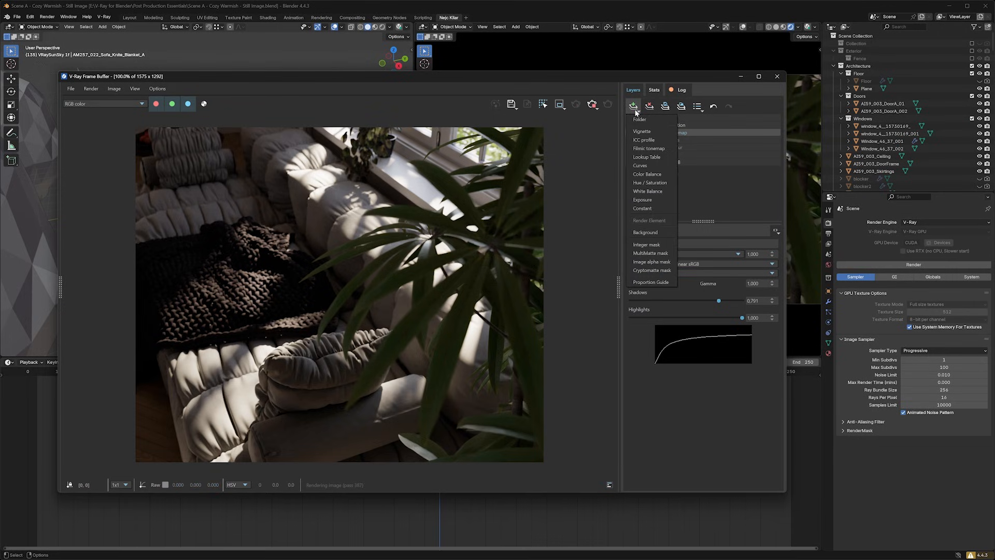
{"action": "left_click", "coordinate": [642, 200]}
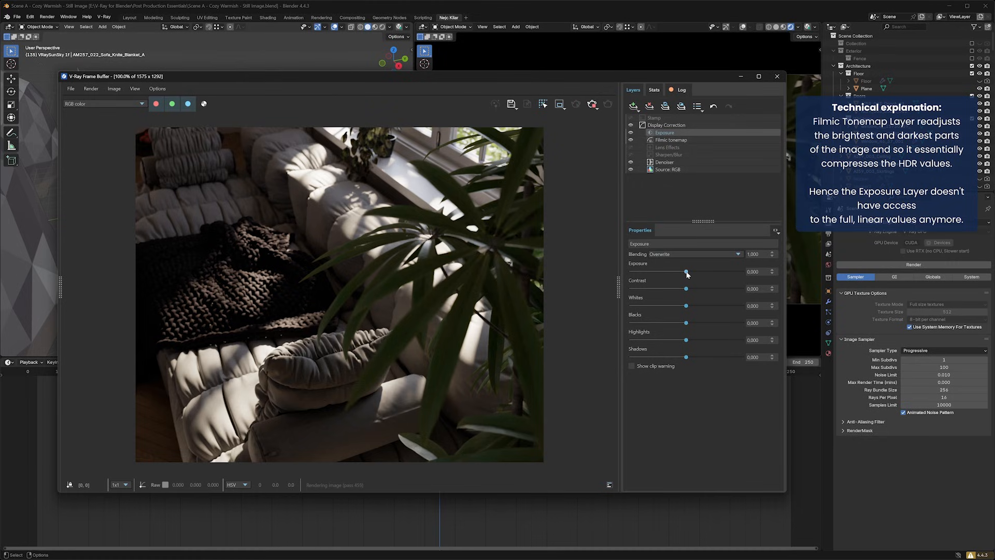
{"action": "left_click_drag", "start_coordinate": [687, 273], "coordinate": [645, 280]}
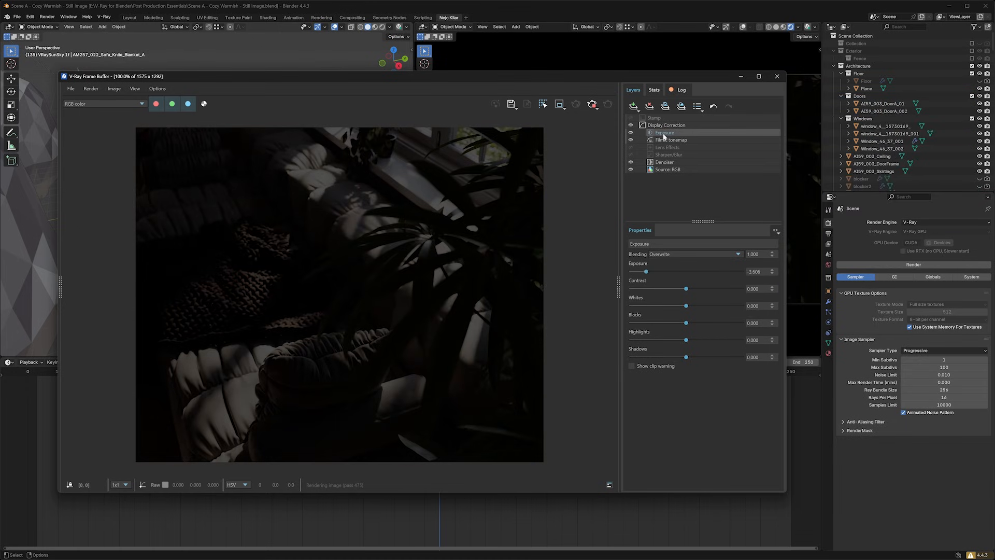
- Move the Exposure layer below the Filmic tonemap layer and raise its Exposure to brighten the sofa render
{"action": "left_click_drag", "start_coordinate": [664, 137], "coordinate": [663, 144]}
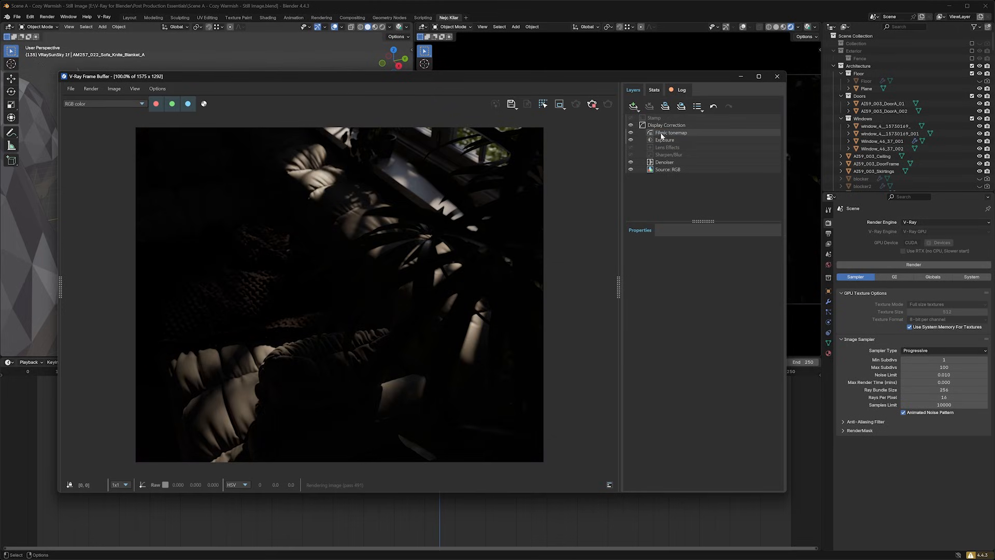
{"action": "left_click", "coordinate": [663, 142]}
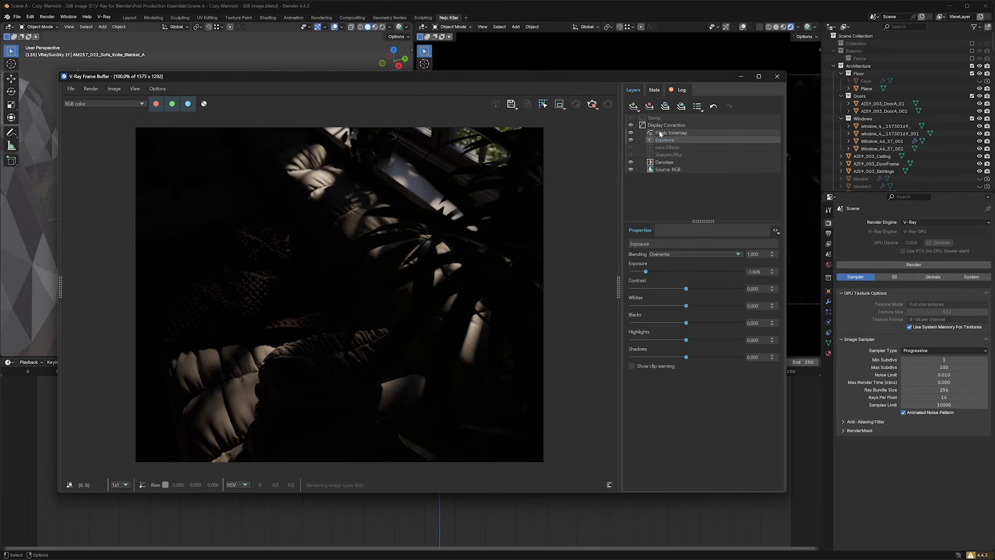
{"action": "left_click_drag", "start_coordinate": [645, 272], "coordinate": [696, 280]}
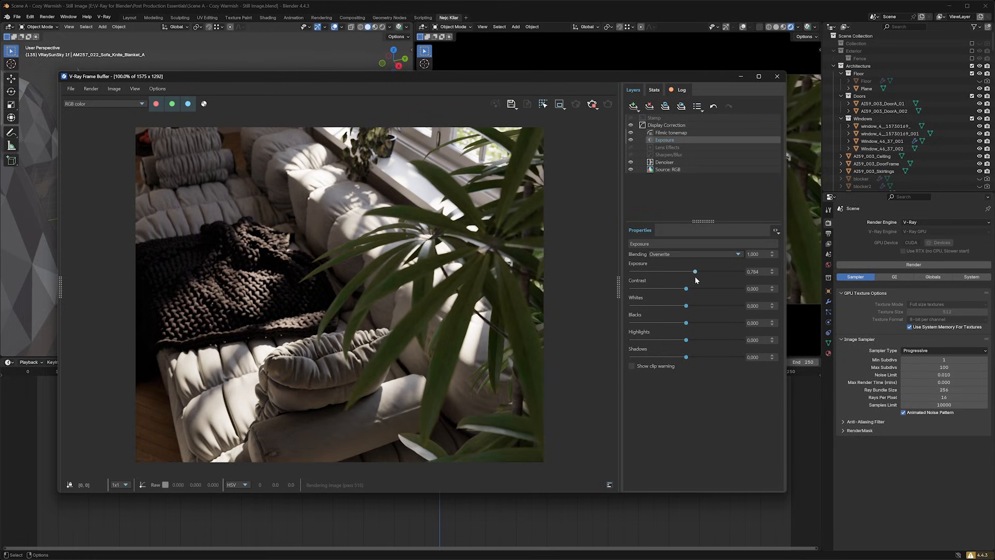
{"action": "left_click", "coordinate": [772, 269]}
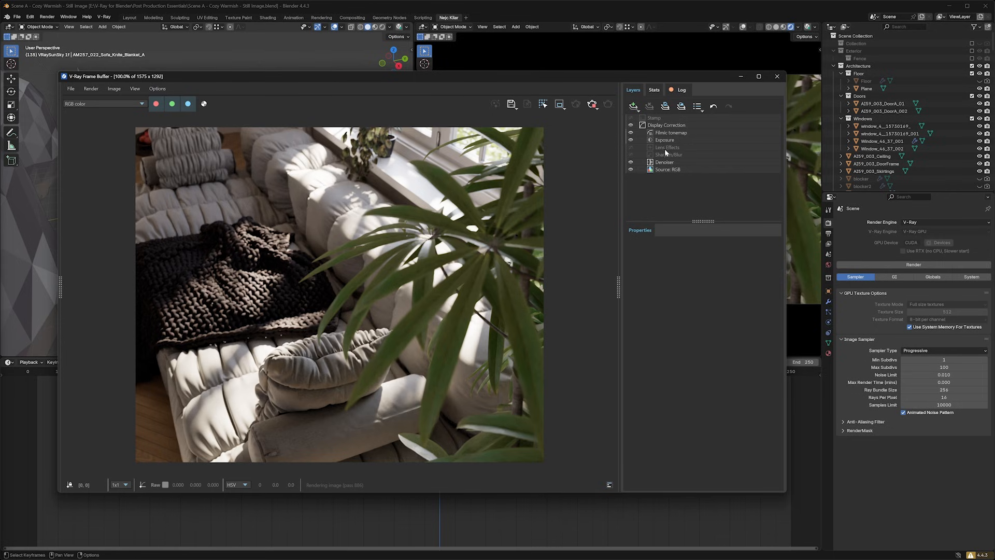
- Enable Lens Effects on the render's Lens Effects layer
{"action": "left_click", "coordinate": [664, 148]}
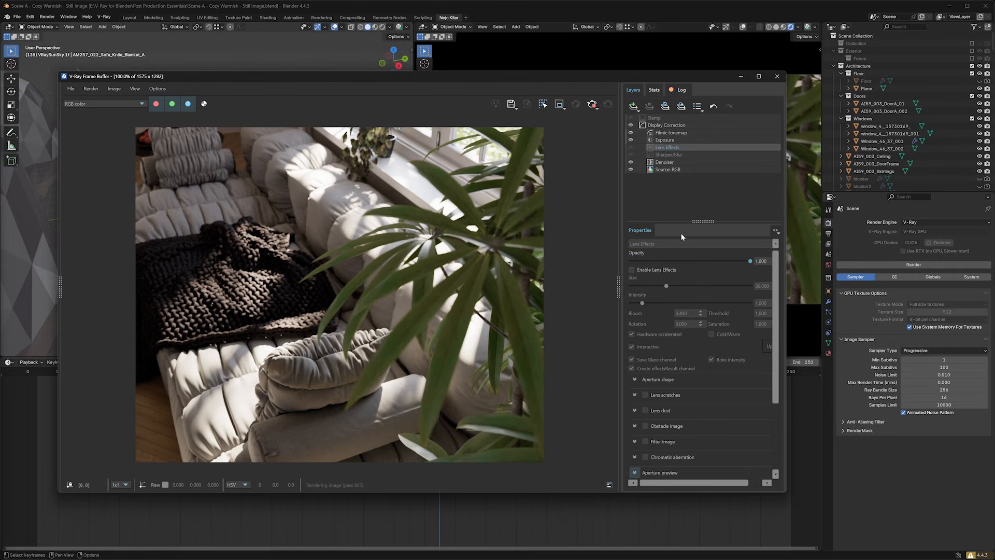
{"action": "left_click", "coordinate": [637, 271]}
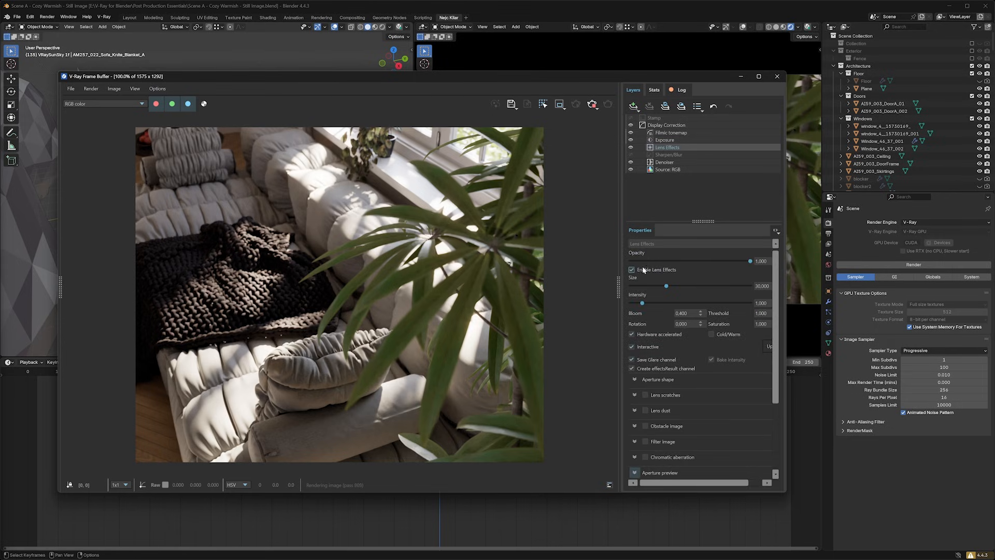
- Enlarge the V-Ray Frame Buffer window and widen its area for layers and properties
{"action": "scroll", "coordinate": [426, 211], "scroll_direction": "up", "scroll_amount": 1}
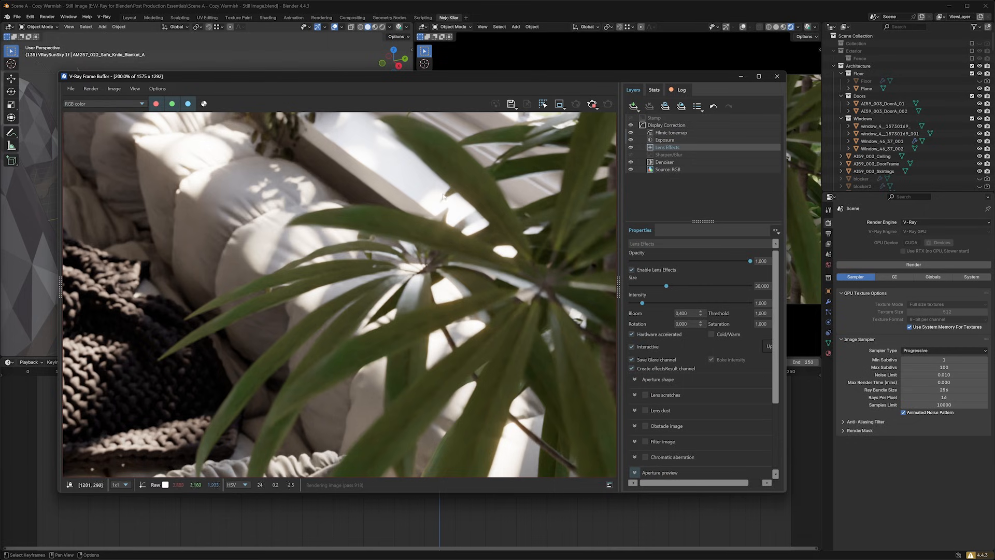
{"action": "scroll", "coordinate": [446, 207], "scroll_direction": "down", "scroll_amount": 1}
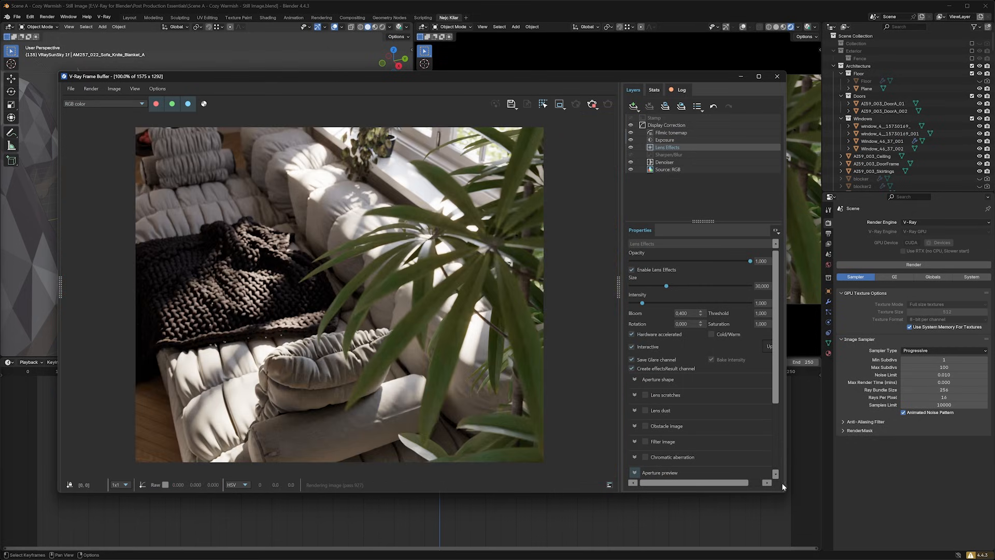
{"action": "left_click_drag", "start_coordinate": [791, 493], "coordinate": [840, 513]}
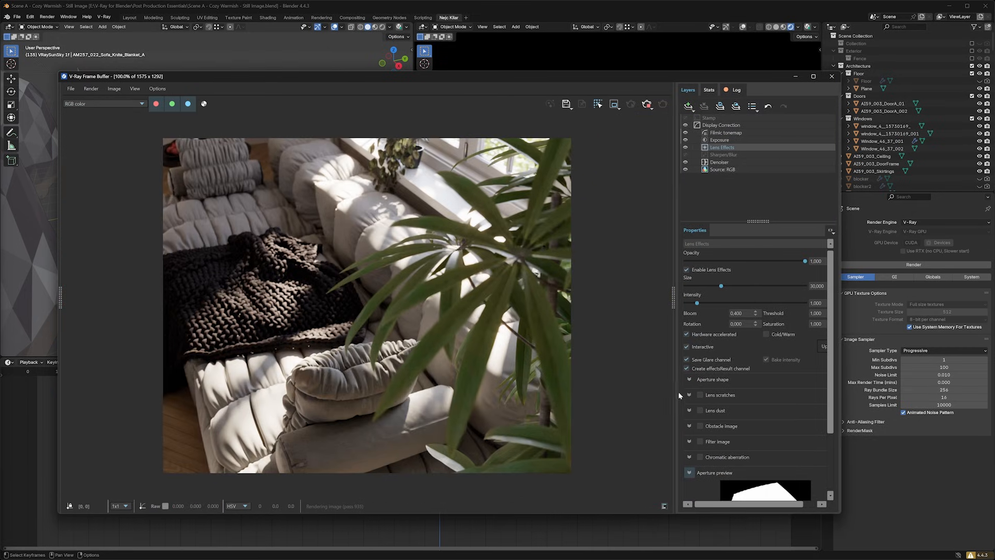
{"action": "left_click_drag", "start_coordinate": [673, 394], "coordinate": [631, 397]}
- Try Lens scratches on the Lens Effects layer, compare the render with and without them, and turn them off again
{"action": "left_click", "coordinate": [648, 394]}
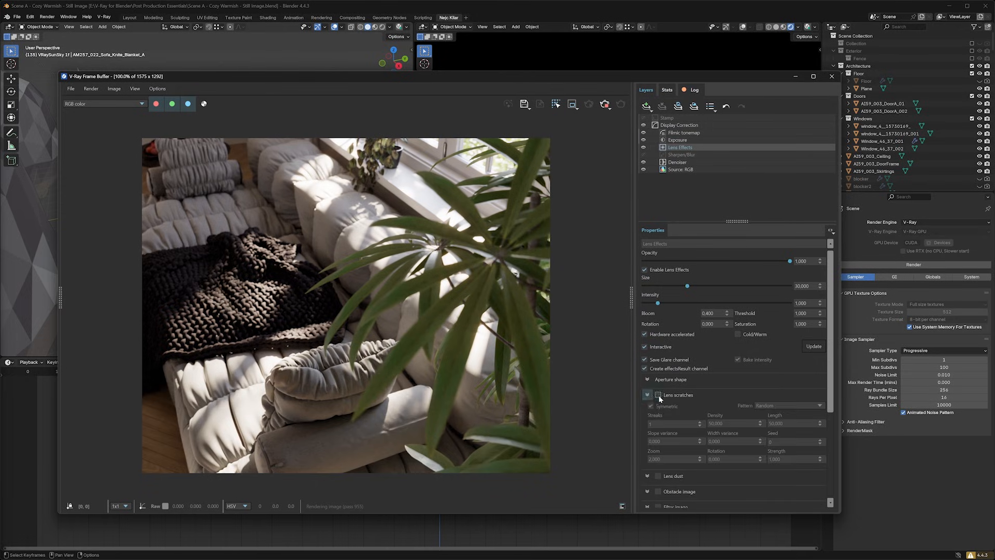
{"action": "left_click", "coordinate": [658, 394]}
{"action": "left_click_drag", "start_coordinate": [831, 381], "coordinate": [833, 464]}
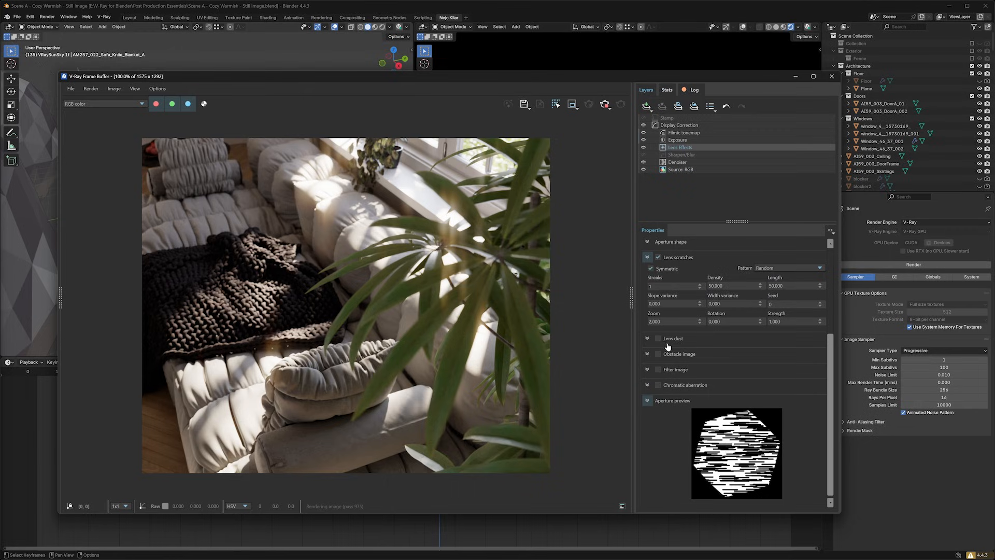
{"action": "left_click", "coordinate": [658, 257]}
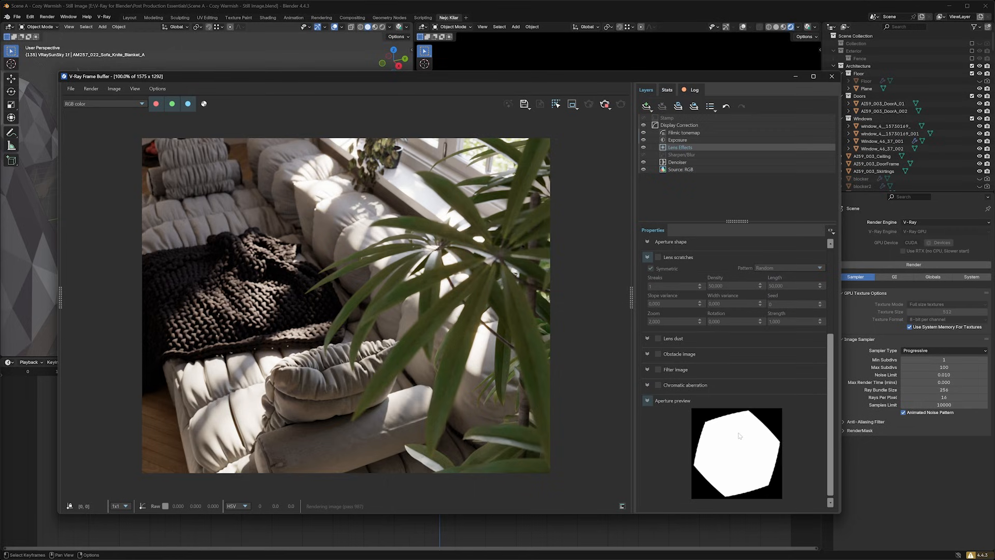
{"action": "left_click", "coordinate": [658, 257]}
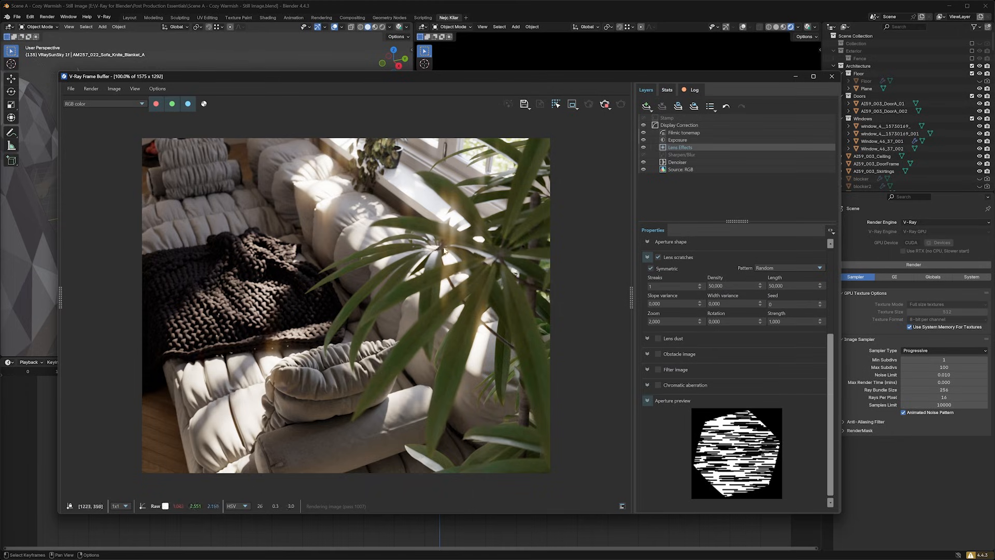
{"action": "left_click", "coordinate": [658, 257]}
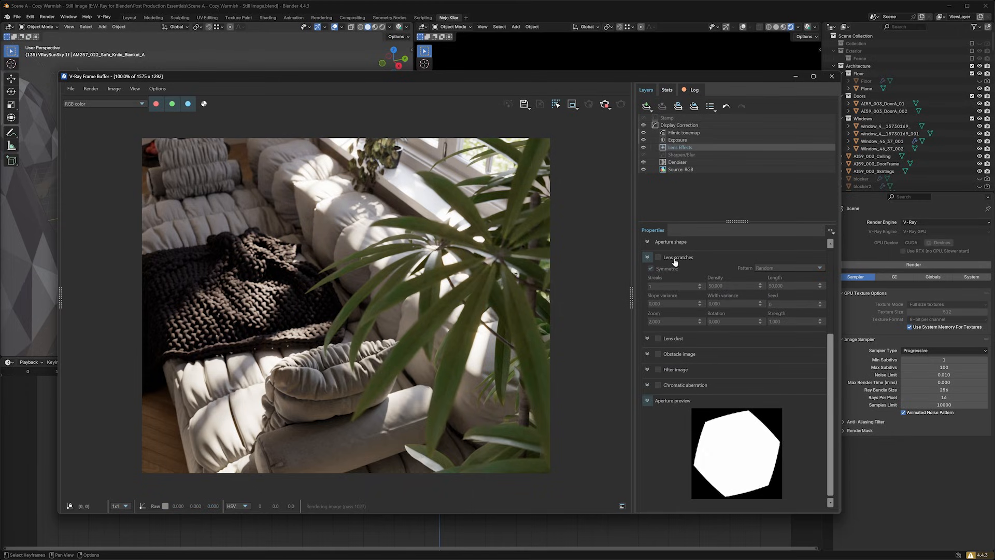
{"action": "left_click", "coordinate": [648, 257]}
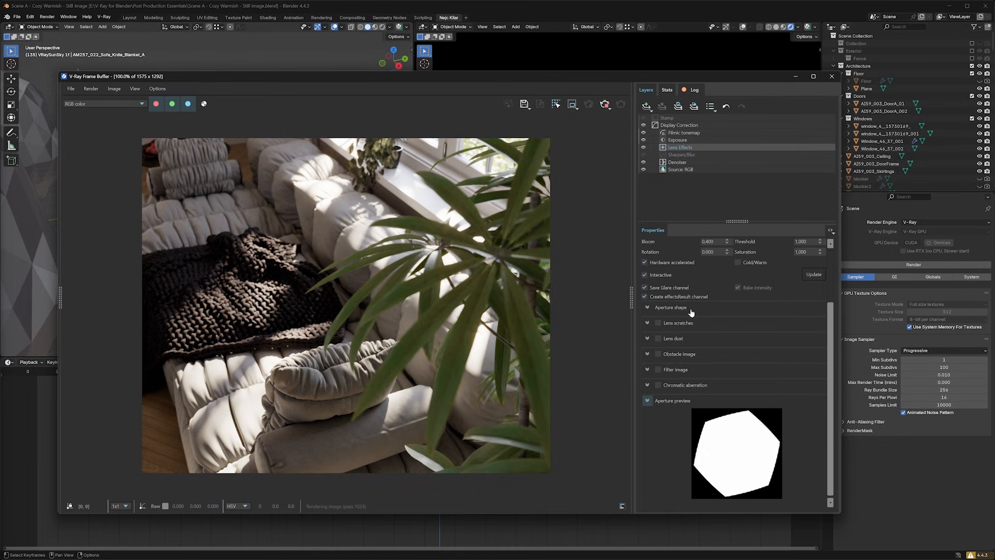
- Enable Lens dust on the Lens Effects layer and review its settings and the aperture preview
{"action": "left_click", "coordinate": [648, 339]}
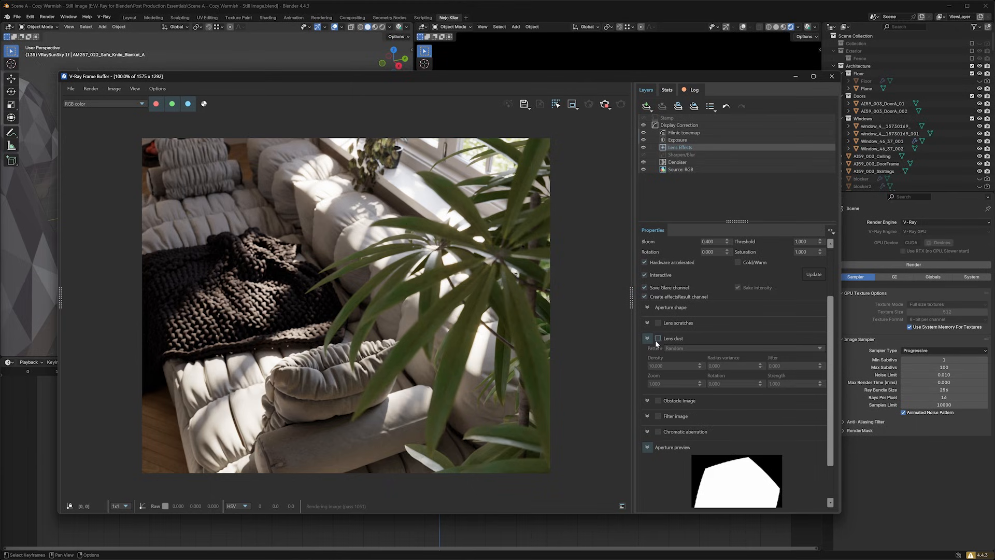
{"action": "left_click", "coordinate": [658, 338]}
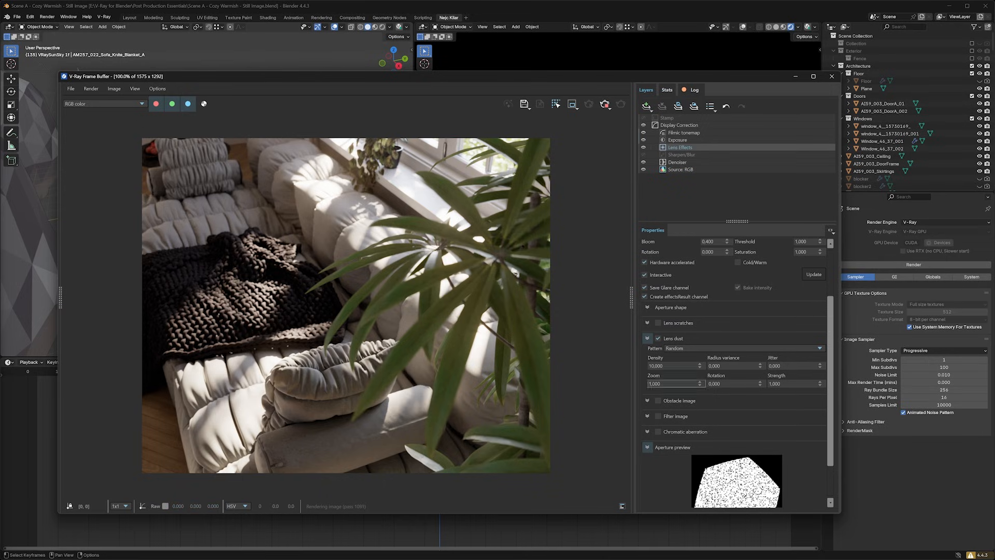
{"action": "left_click", "coordinate": [647, 338]}
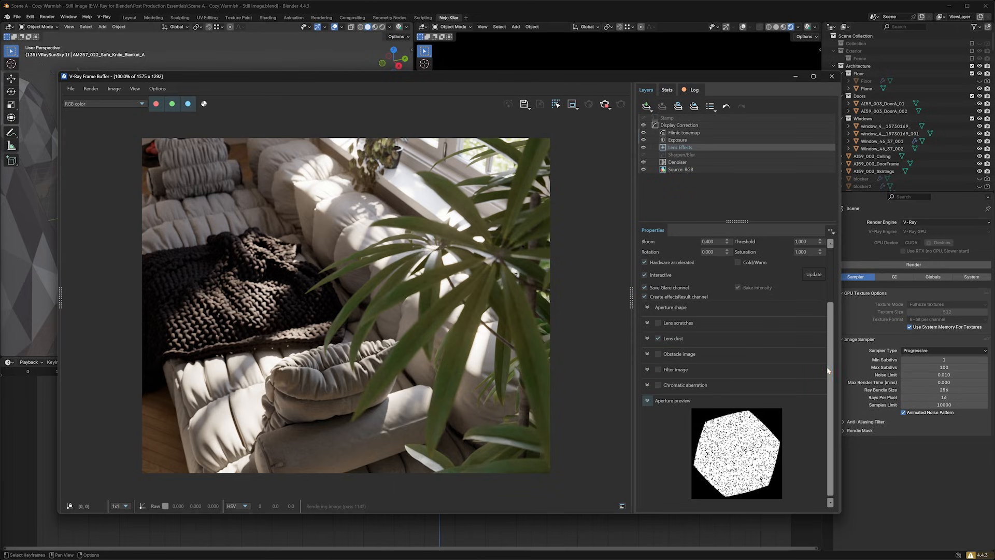
{"action": "scroll", "coordinate": [827, 370], "scroll_direction": "up", "scroll_amount": 3}
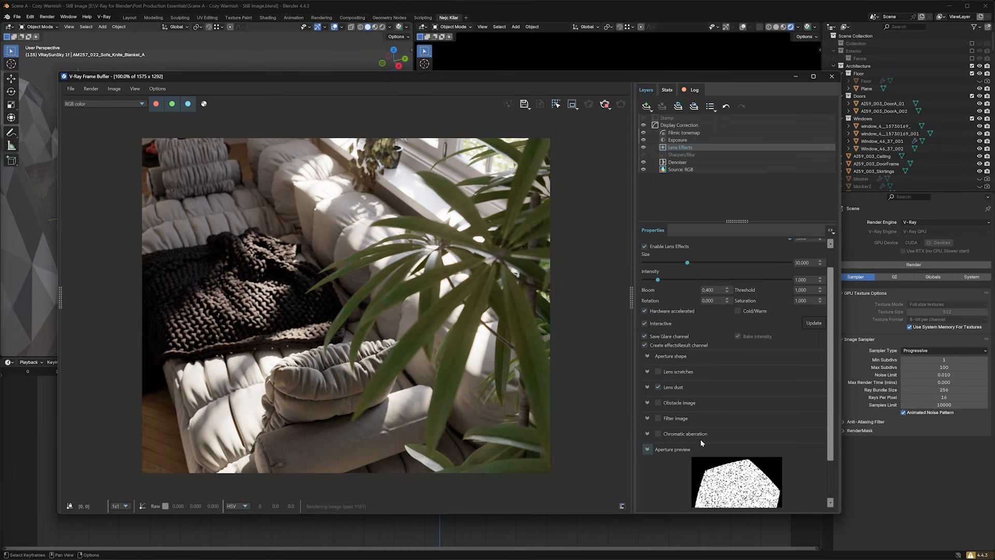
{"action": "scroll", "coordinate": [827, 411], "scroll_direction": "down", "scroll_amount": 3}
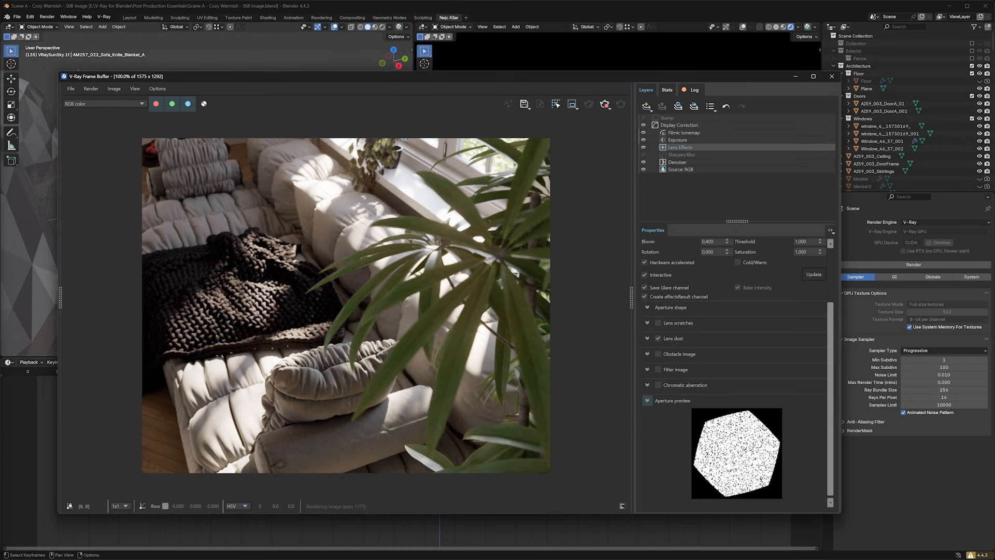
- Enable Chromatic aberration on the Lens Effects layer and compare the bright plant edges with and without it
{"action": "left_click", "coordinate": [657, 385]}
{"action": "scroll", "coordinate": [450, 218], "scroll_direction": "up", "scroll_amount": 3}
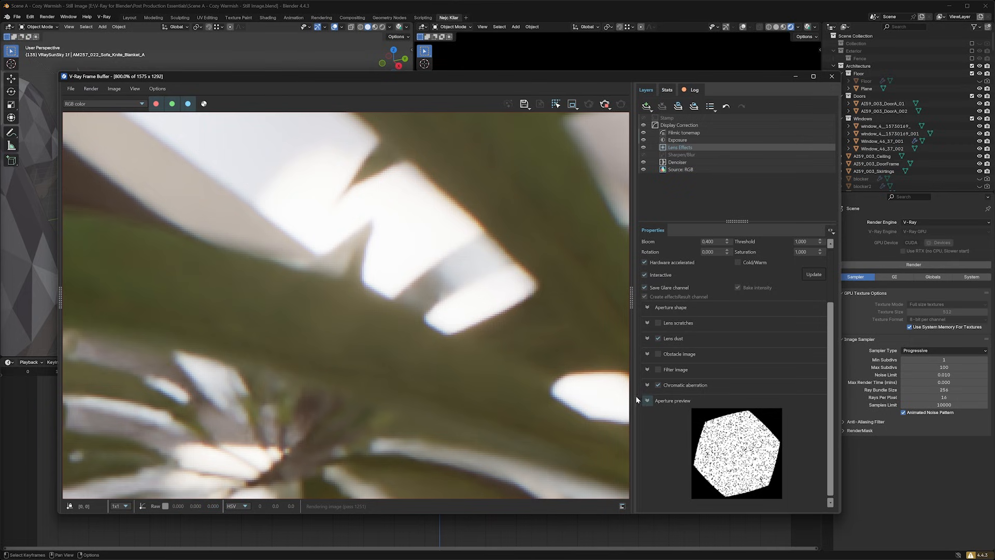
{"action": "left_click", "coordinate": [658, 385]}
{"action": "left_click", "coordinate": [658, 385]}
{"action": "scroll", "coordinate": [451, 320], "scroll_direction": "down", "scroll_amount": 2}
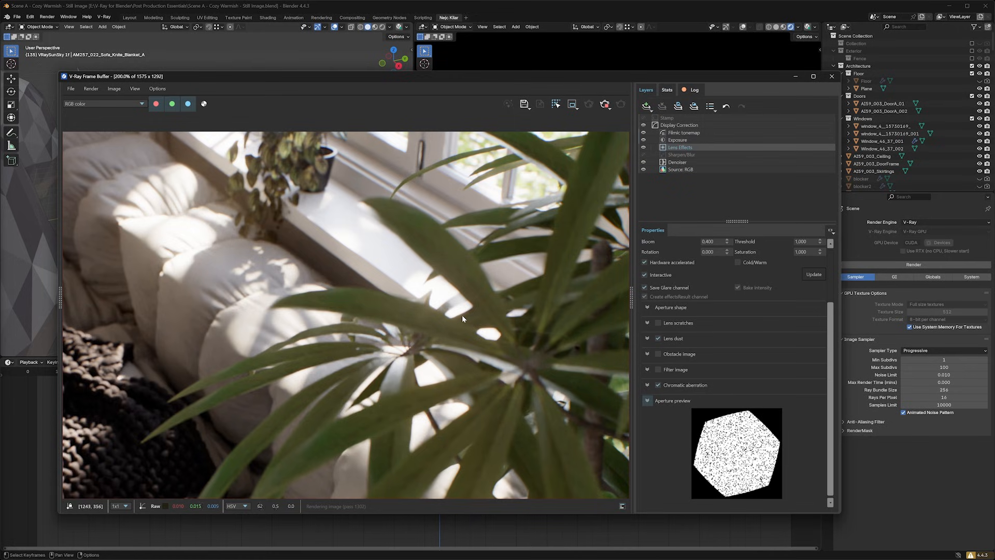
{"action": "scroll", "coordinate": [453, 310], "scroll_direction": "down", "scroll_amount": 1}
{"action": "scroll", "coordinate": [459, 247], "scroll_direction": "up", "scroll_amount": 2}
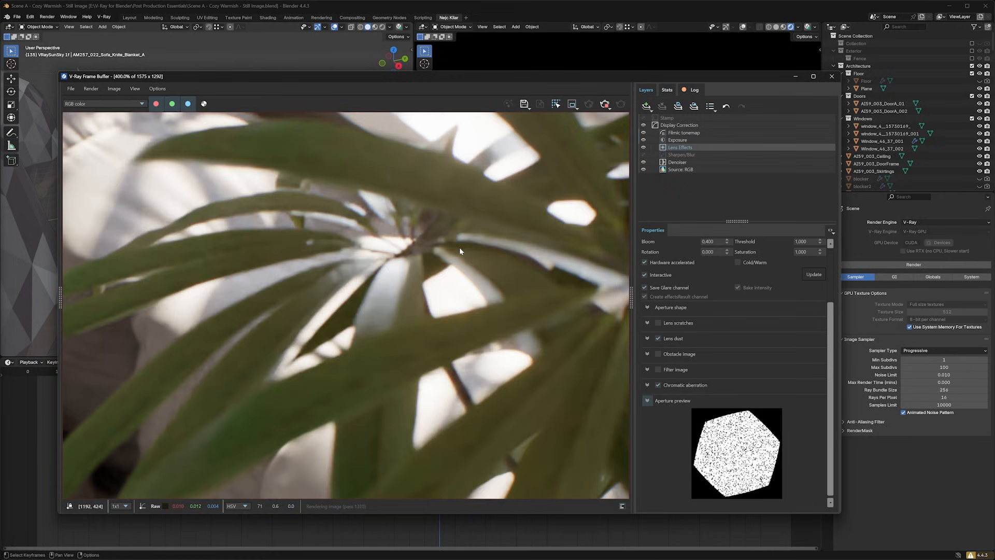
{"action": "scroll", "coordinate": [459, 247], "scroll_direction": "down", "scroll_amount": 2}
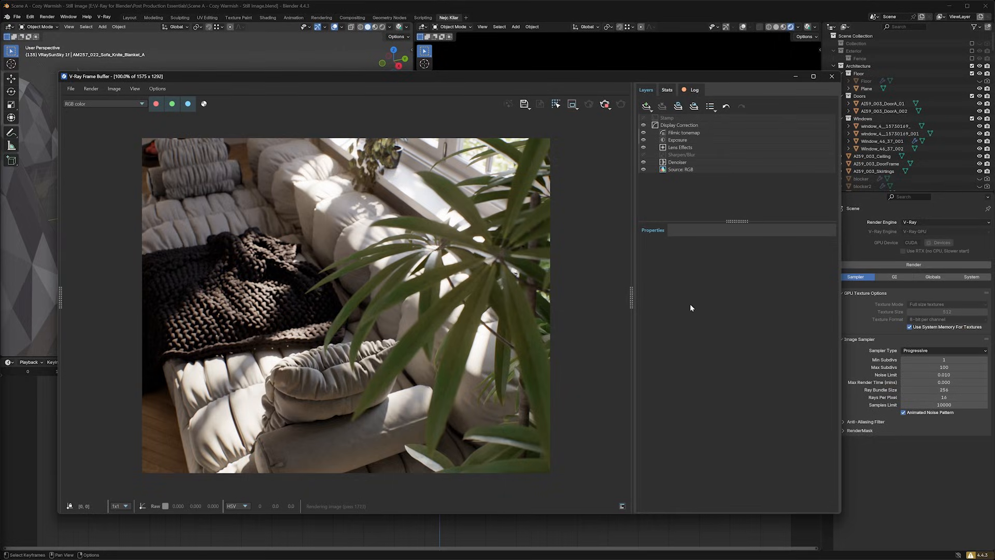
- Try a Hue / Saturation layer above the Filmic tonemap with adjusted sliders, and delete the layer again
{"action": "left_click", "coordinate": [646, 106]}
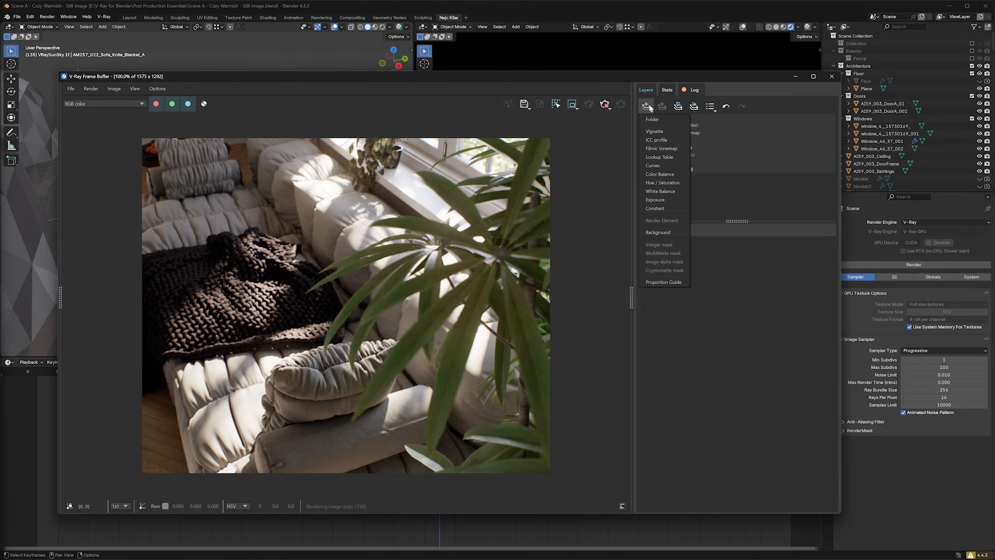
{"action": "left_click", "coordinate": [662, 183]}
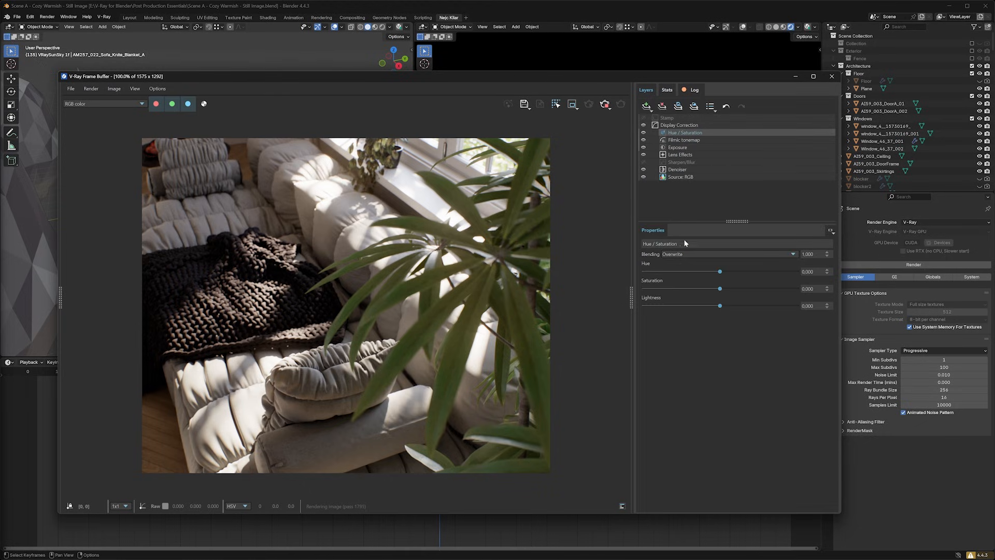
{"action": "mouse_move", "coordinate": [719, 290]}
{"action": "left_mouse_down"}
{"action": "mouse_move", "coordinate": [655, 289]}
{"action": "mouse_move", "coordinate": [753, 287]}
{"action": "mouse_move", "coordinate": [701, 284]}
{"action": "mouse_move", "coordinate": [742, 273]}
{"action": "mouse_move", "coordinate": [728, 274]}
{"action": "left_mouse_up"}
{"action": "left_click", "coordinate": [661, 105]}
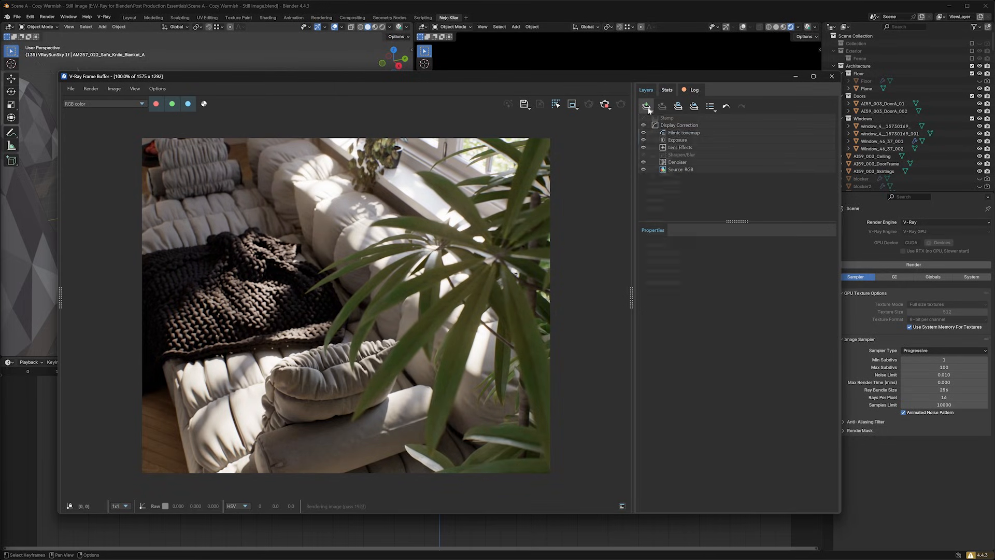
- Try a Color Balance layer above the Filmic tonemap with a small Cyan - Red shift, and delete the layer again
{"action": "left_click", "coordinate": [646, 106]}
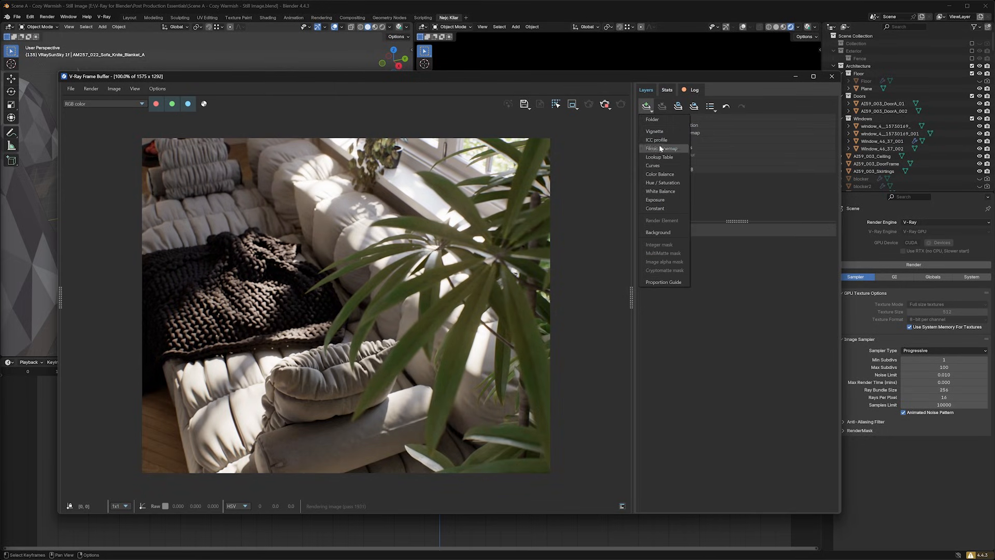
{"action": "left_click", "coordinate": [660, 174]}
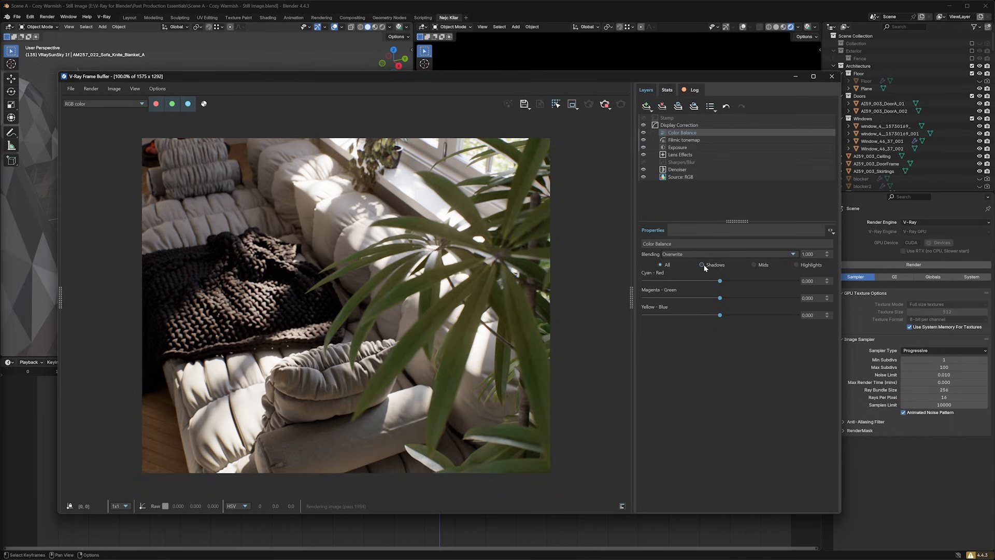
{"action": "left_click_drag", "start_coordinate": [721, 281], "coordinate": [727, 281]}
{"action": "left_click", "coordinate": [663, 108]}
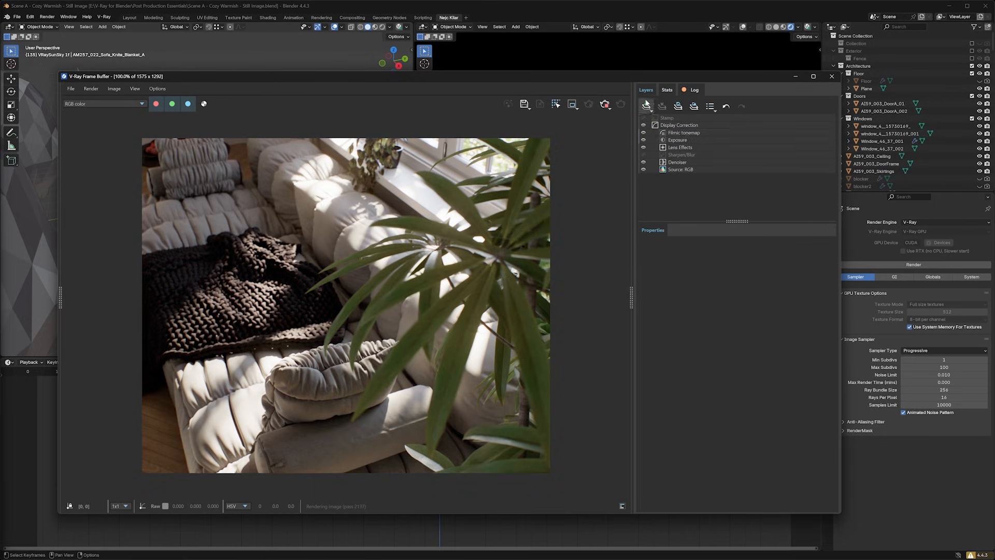
- Add a Lookup Table layer above the Filmic tonemap and load the sRGB Agfa_Futura_00Neutral.cube LUT file into it
{"action": "left_click", "coordinate": [646, 106]}
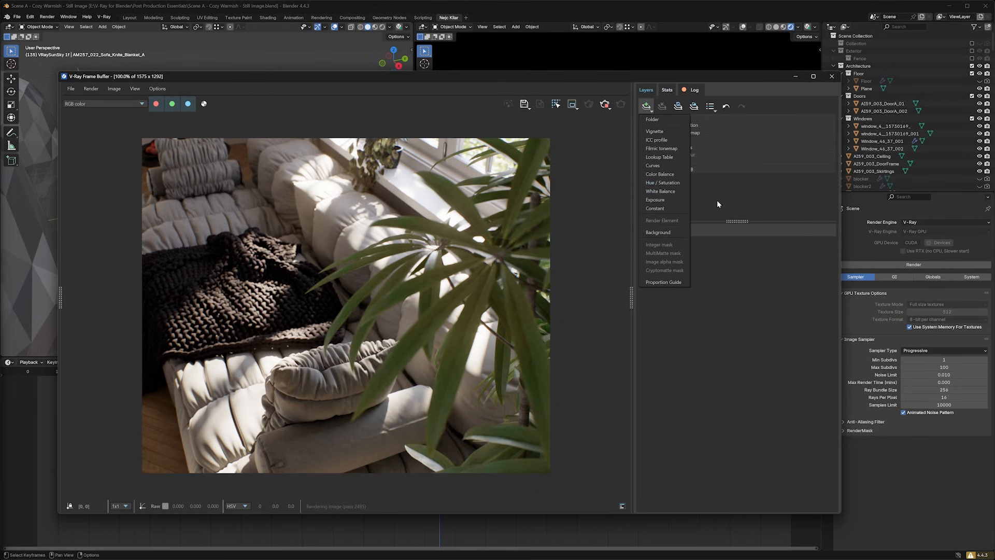
{"action": "left_click", "coordinate": [665, 157]}
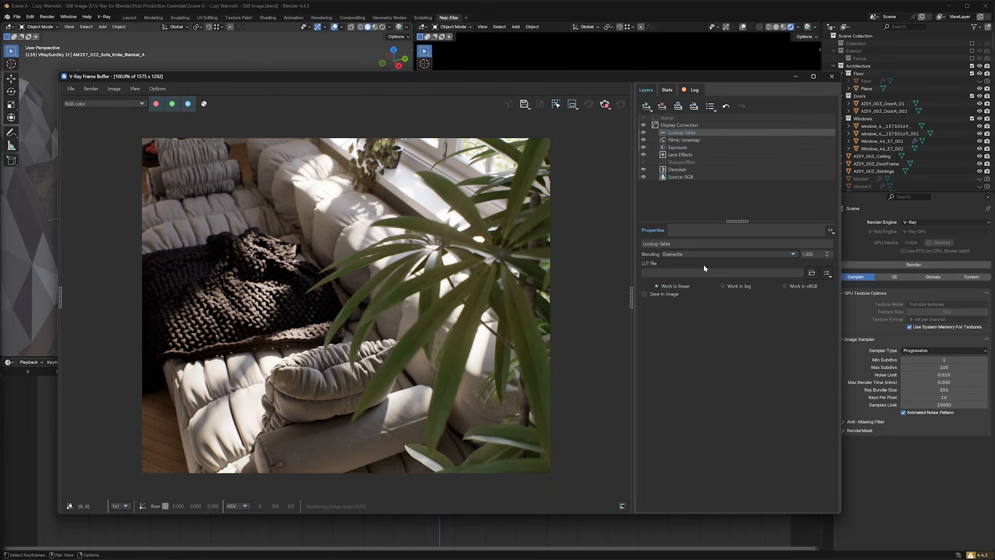
{"action": "key", "text": "ctrl+v"}
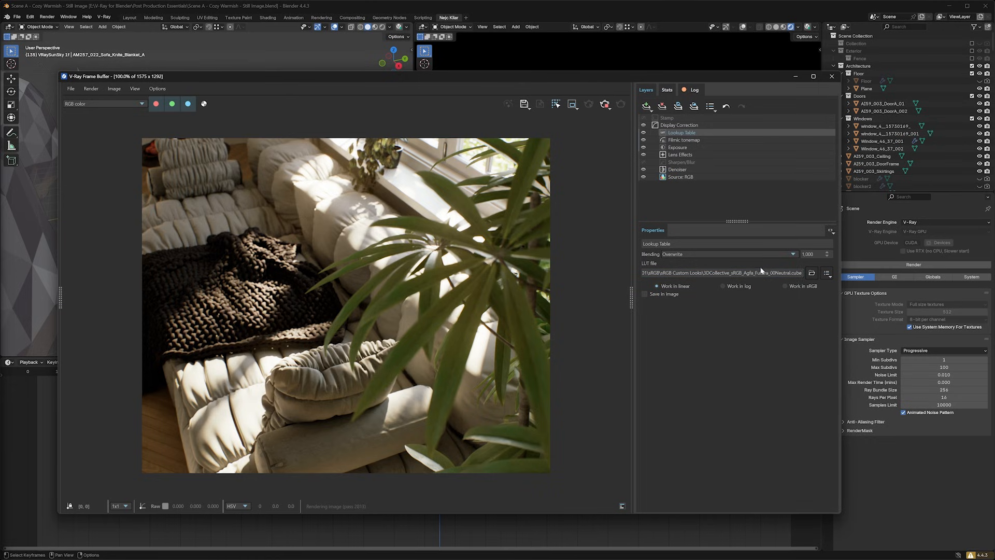
- Compare the LUT in log and sRGB on the Lookup Table layer and set it to Work in sRGB
{"action": "left_click", "coordinate": [785, 286]}
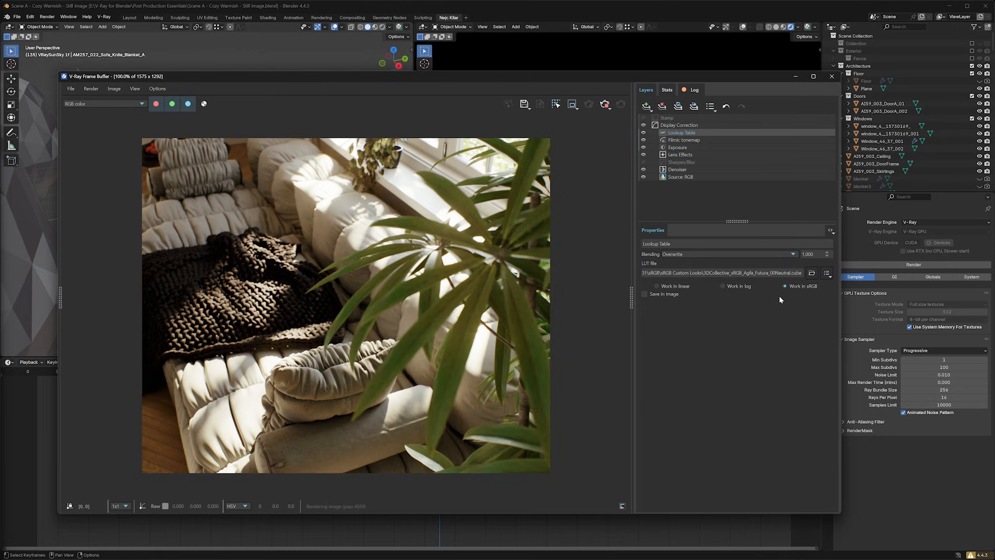
{"action": "left_click", "coordinate": [785, 288]}
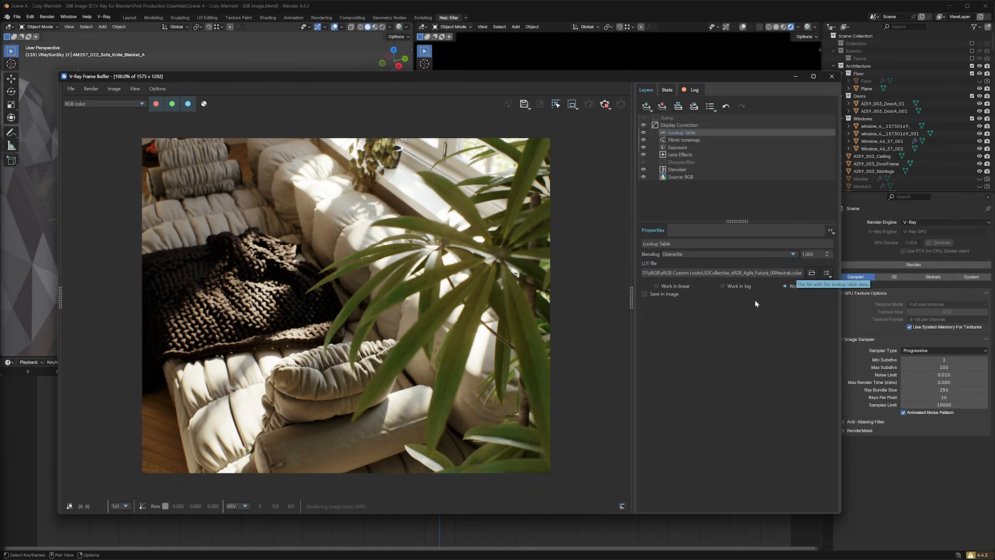
{"action": "left_click", "coordinate": [728, 289]}
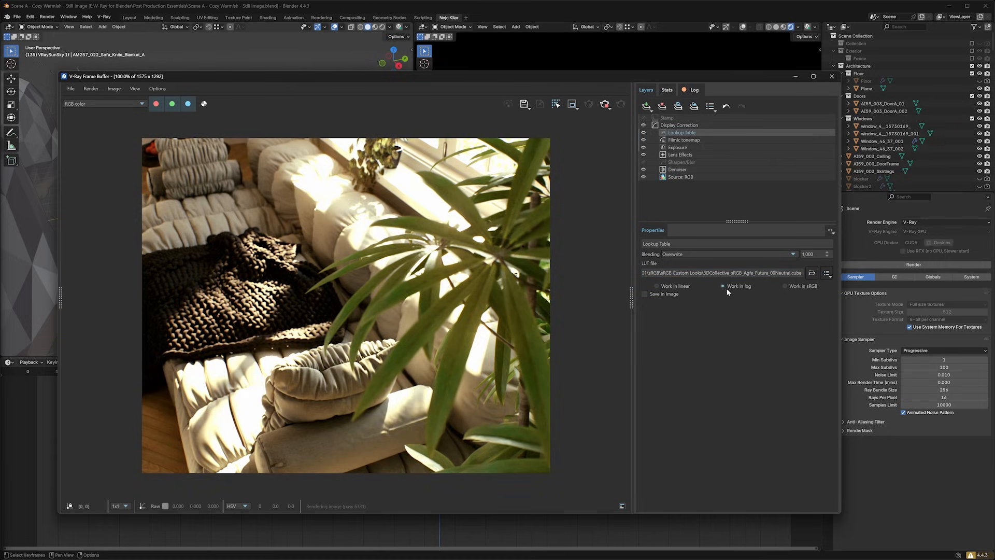
{"action": "left_click", "coordinate": [785, 286]}
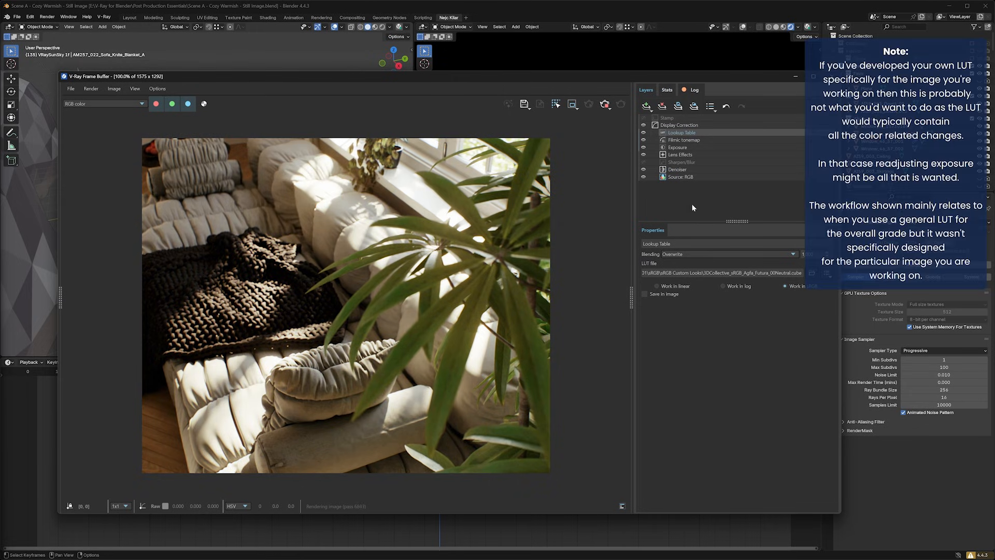
- Lower the Exposure and Contrast slightly on the Exposure layer to balance the image under the LUT
{"action": "left_click", "coordinate": [676, 148]}
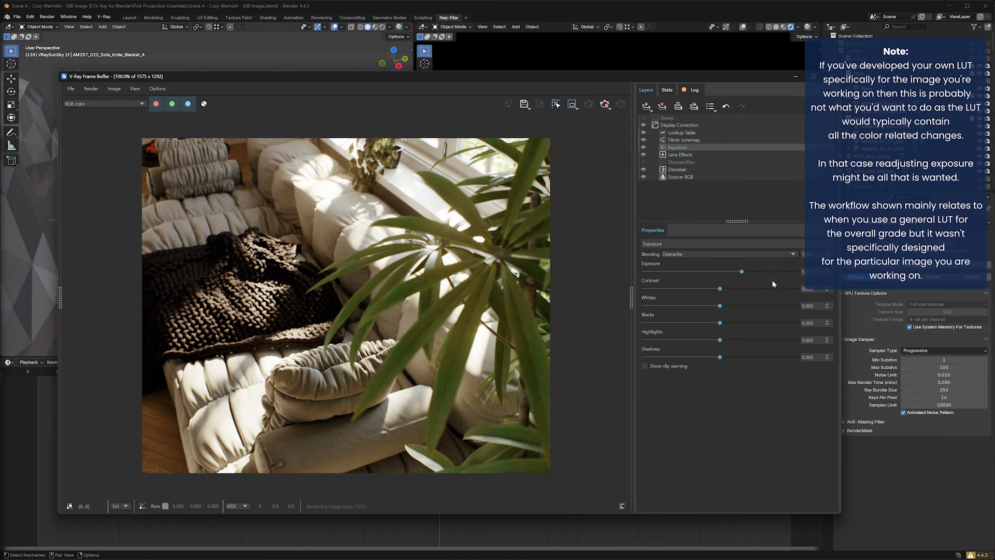
{"action": "left_click_drag", "start_coordinate": [739, 272], "coordinate": [735, 272]}
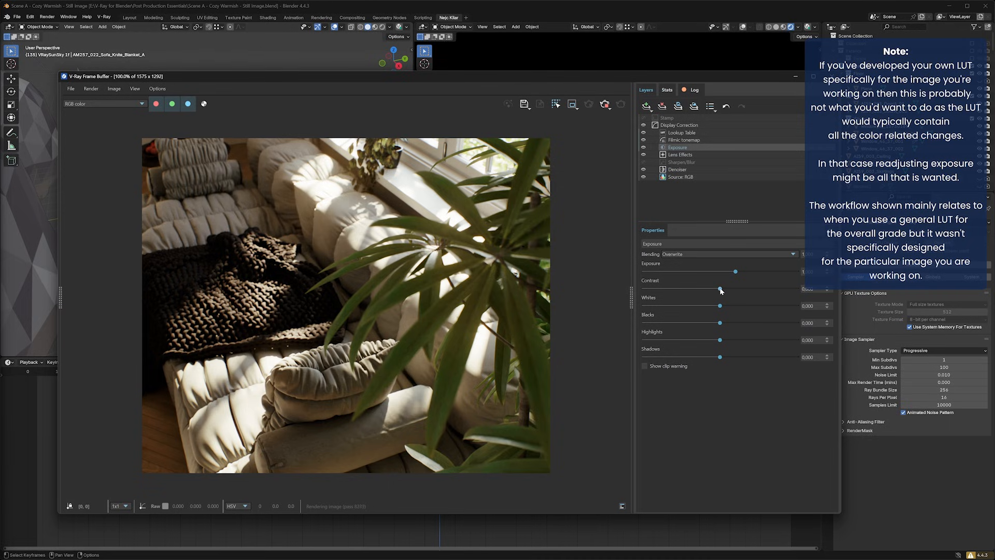
{"action": "left_click_drag", "start_coordinate": [720, 289], "coordinate": [712, 290]}
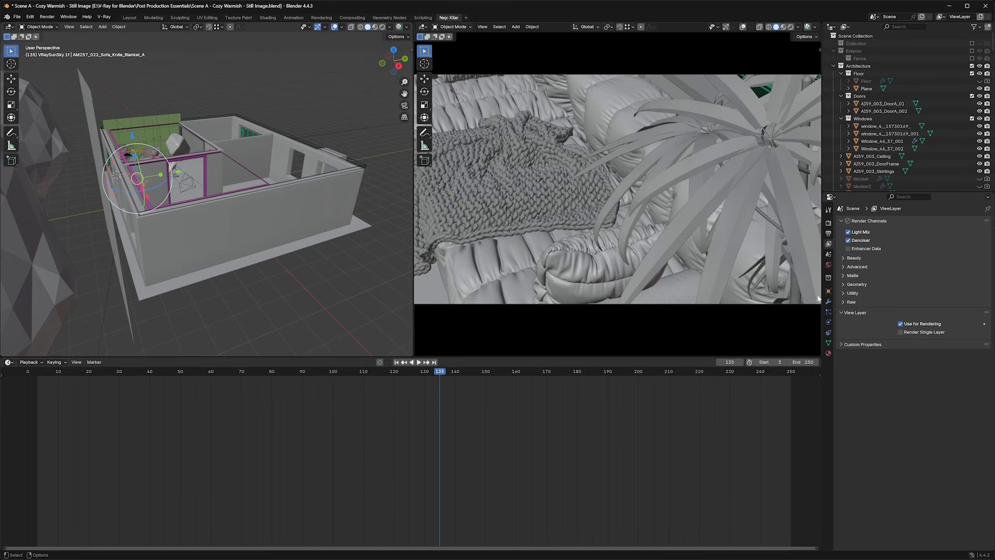
- Enable the Cryptomatte matte render channel and switch the timeline area to the V-Ray Node Editor
{"action": "left_click", "coordinate": [844, 275]}
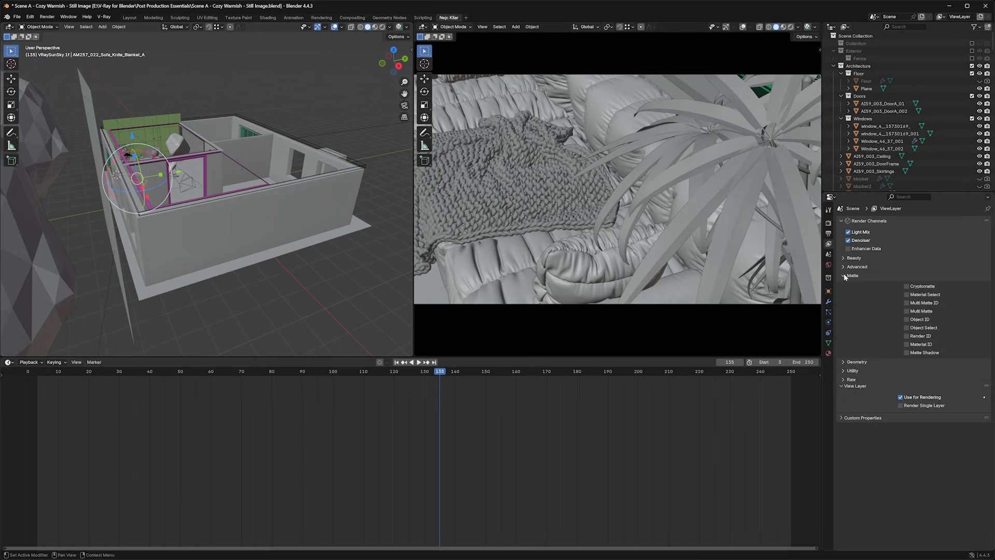
{"action": "left_click", "coordinate": [906, 287]}
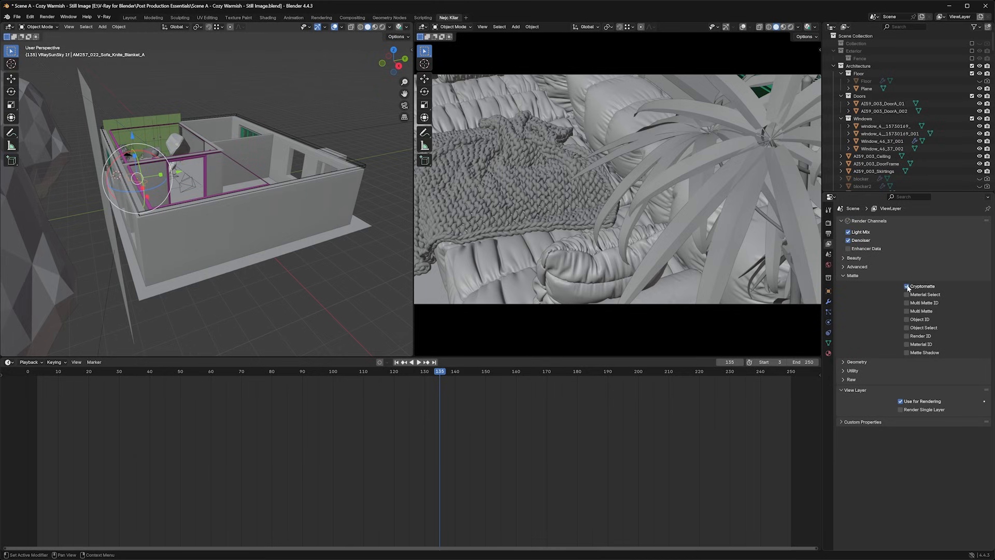
{"action": "left_click", "coordinate": [9, 362]}
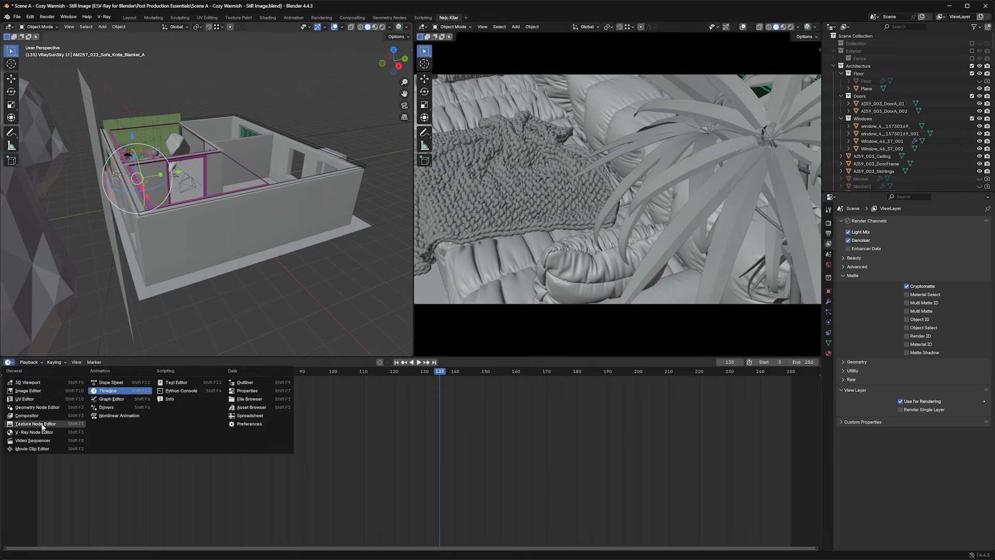
{"action": "left_click", "coordinate": [57, 432]}
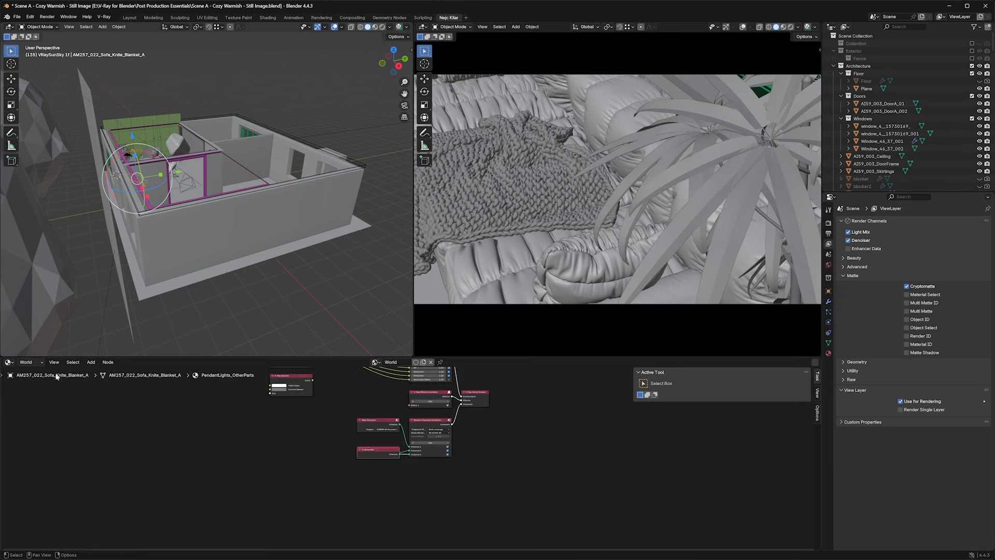
- Separate the overlapping Cryptomatte node from the Light Mix node by placing it underneath in the world node tree
{"action": "left_click", "coordinate": [9, 363]}
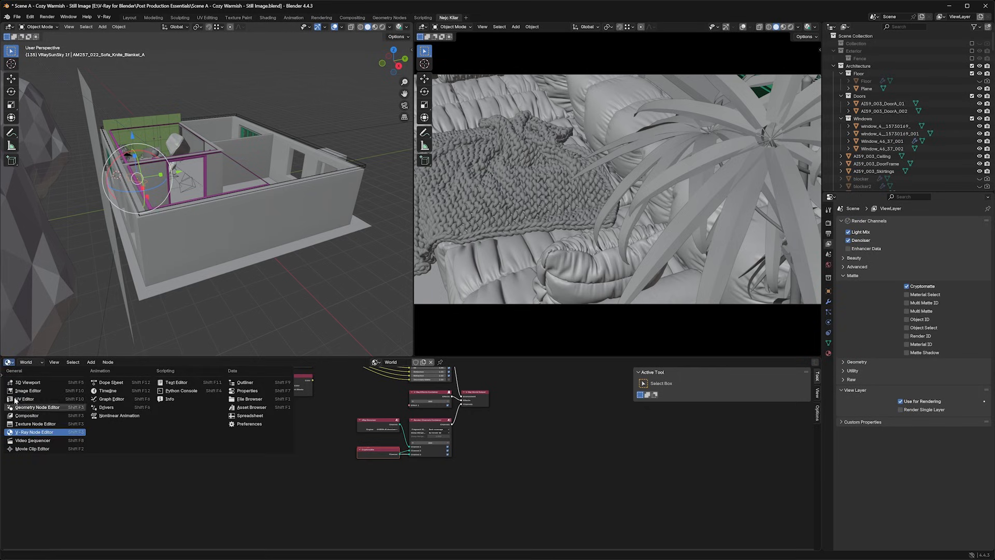
{"action": "left_click", "coordinate": [13, 365]}
{"action": "scroll", "coordinate": [402, 459], "scroll_direction": "up", "scroll_amount": 3}
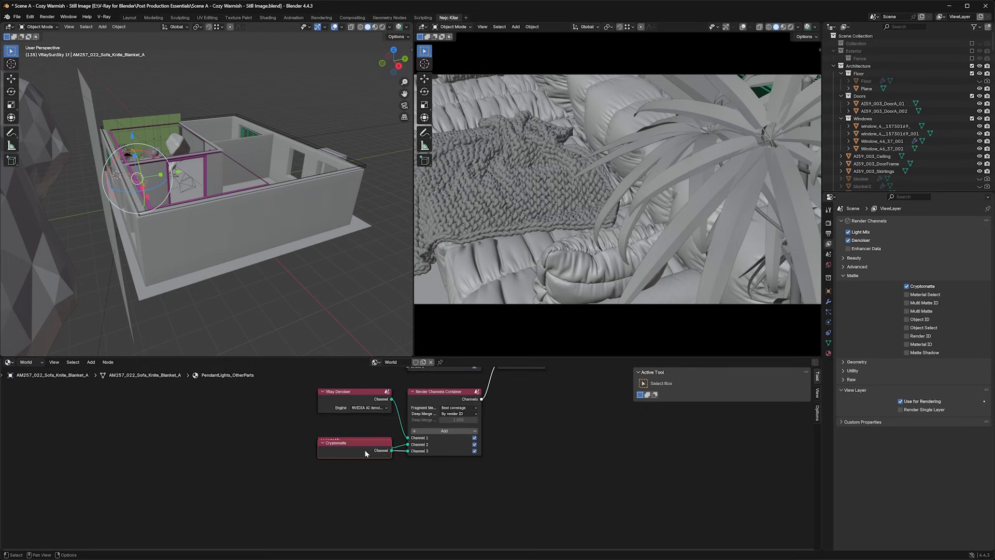
{"action": "left_click_drag", "start_coordinate": [363, 446], "coordinate": [362, 476]}
{"action": "left_click", "coordinate": [259, 451]}
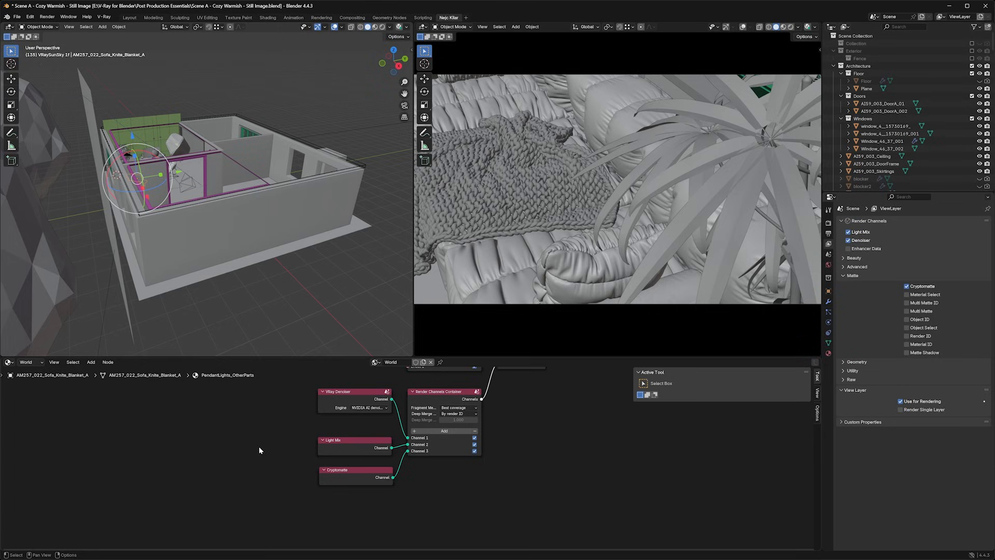
{"action": "key", "text": "shift+a"}
{"action": "type", "text": "crypto"}
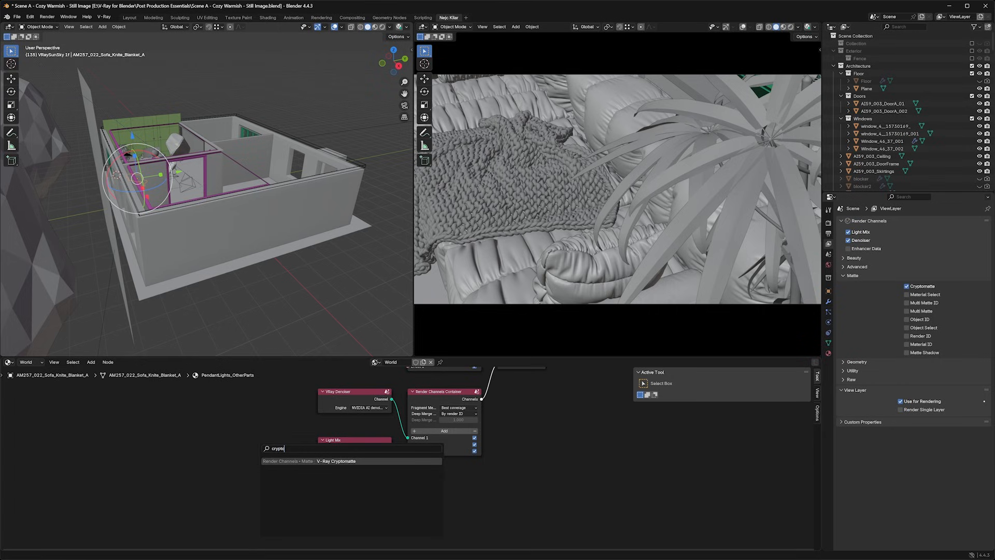
{"action": "key", "text": "Return"}
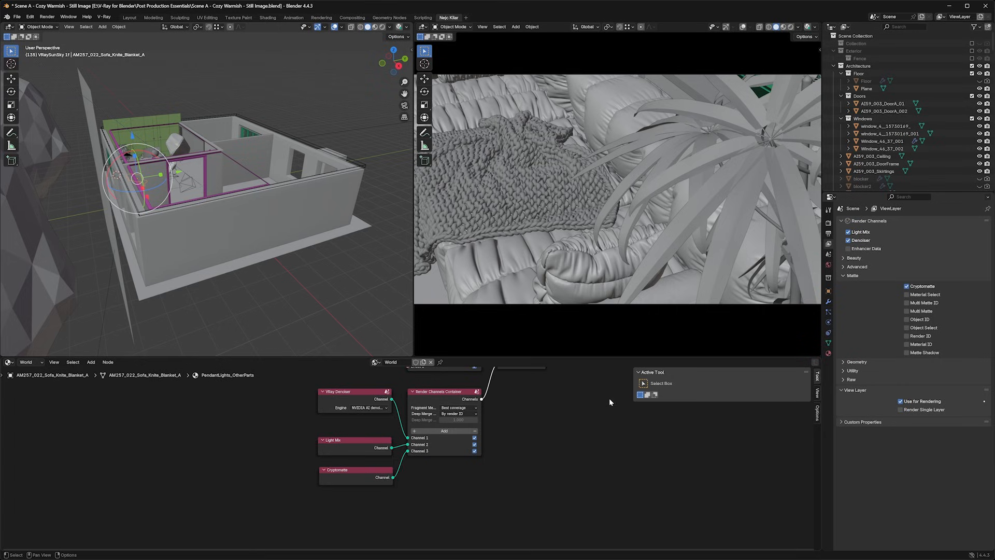
- Turn the Cryptomatte render channel off and on again, and place its node below Light Mix
{"action": "left_click", "coordinate": [906, 286]}
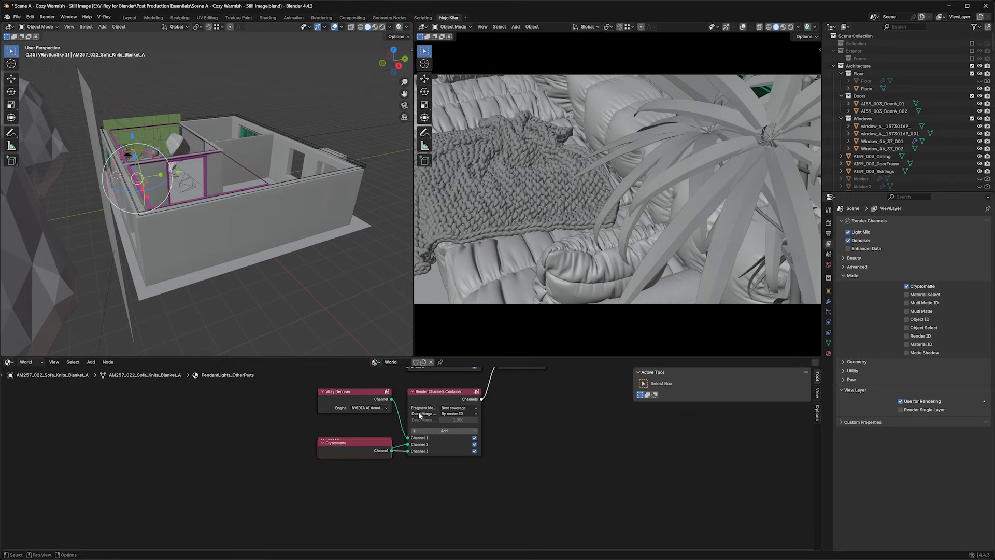
{"action": "left_click", "coordinate": [906, 286]}
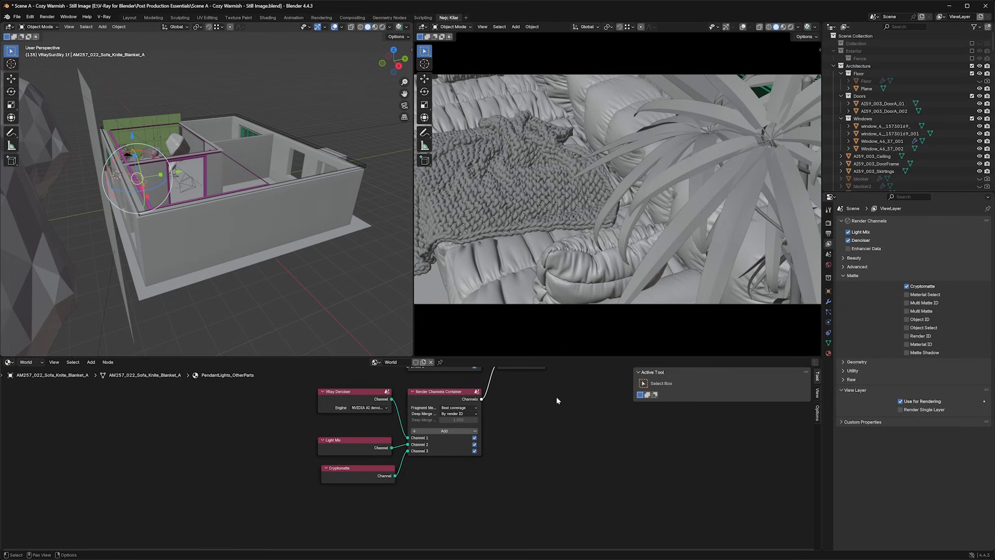
{"action": "middle_click_drag", "start_coordinate": [571, 412], "coordinate": [566, 435]}
{"action": "scroll", "coordinate": [565, 438], "scroll_direction": "down", "scroll_amount": 3}
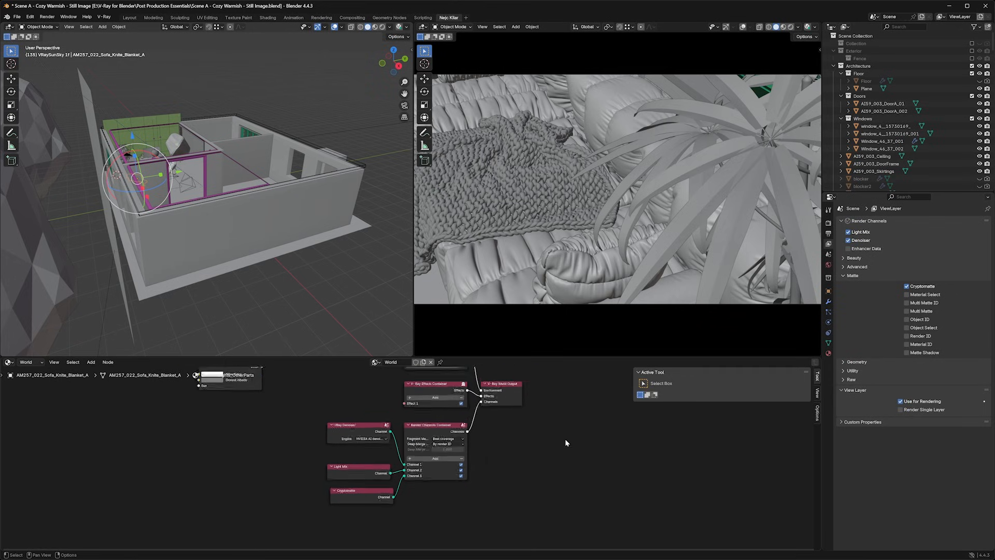
{"action": "middle_click_drag", "start_coordinate": [542, 402], "coordinate": [548, 436]}
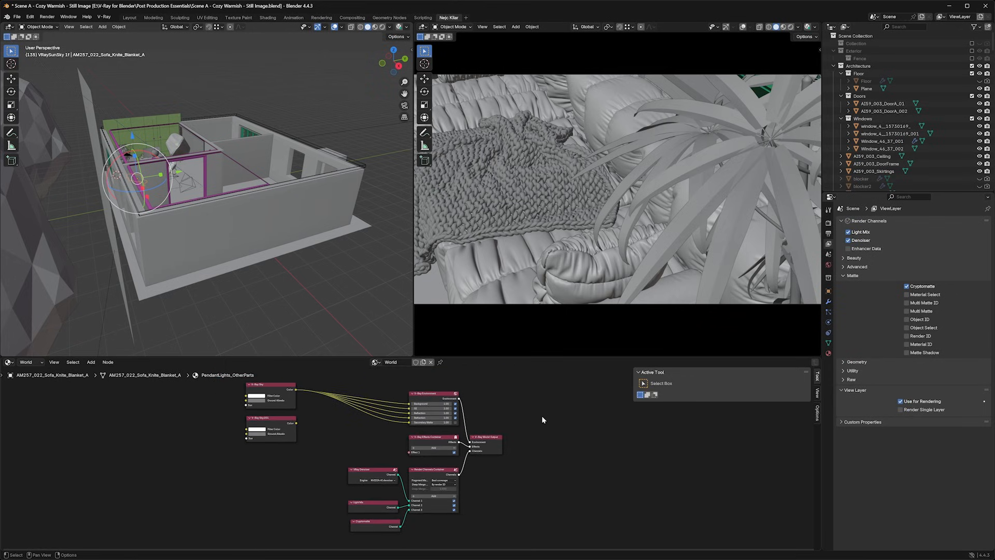
- Switch the perspective viewport to the camera view and render the scene in the V-Ray Frame Buffer
{"action": "key", "text": "KP_0"}
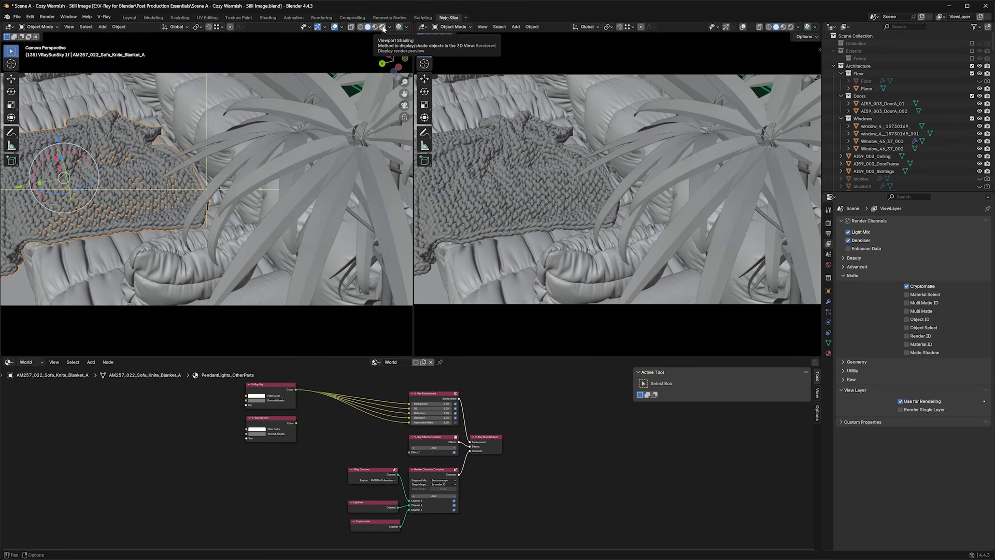
{"action": "left_click", "coordinate": [398, 27]}
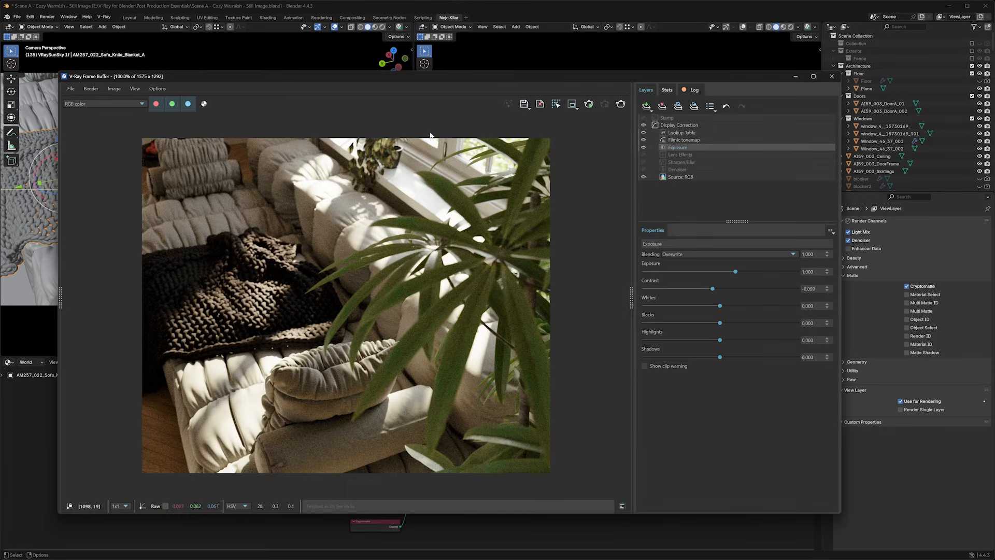
{"action": "left_click_drag", "start_coordinate": [438, 67], "coordinate": [406, 55]}
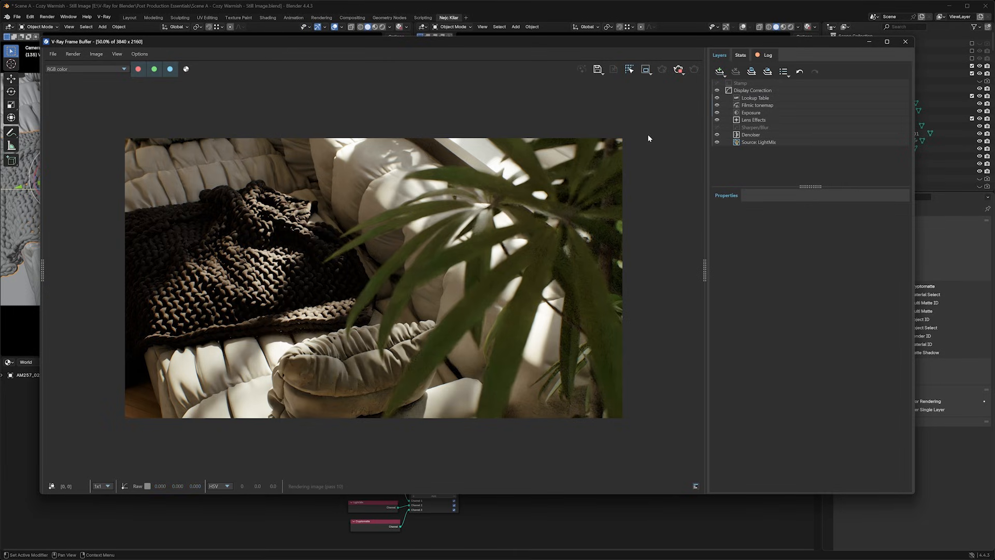
- Add a Hue / Saturation layer above the Lookup Table layer
{"action": "left_click", "coordinate": [719, 71]}
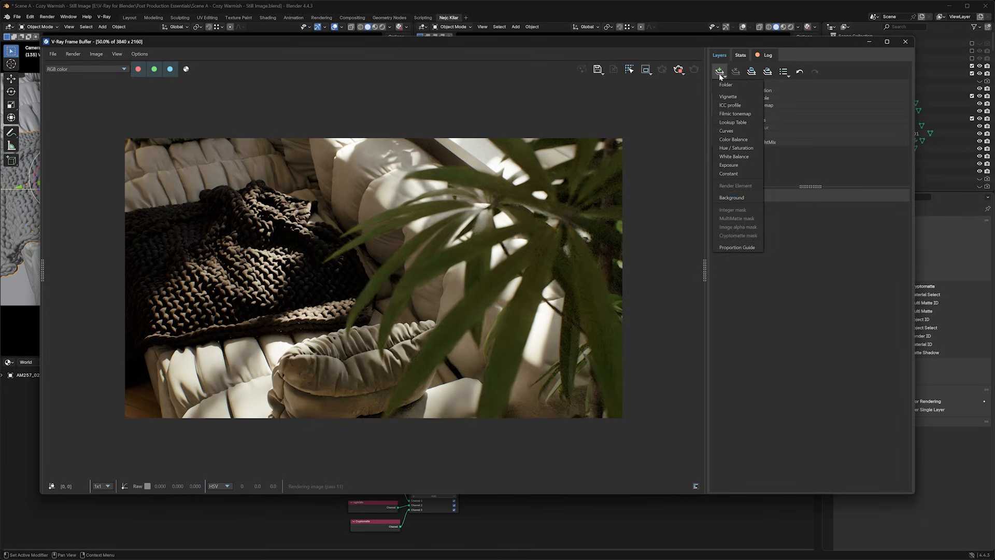
{"action": "left_click", "coordinate": [719, 71]}
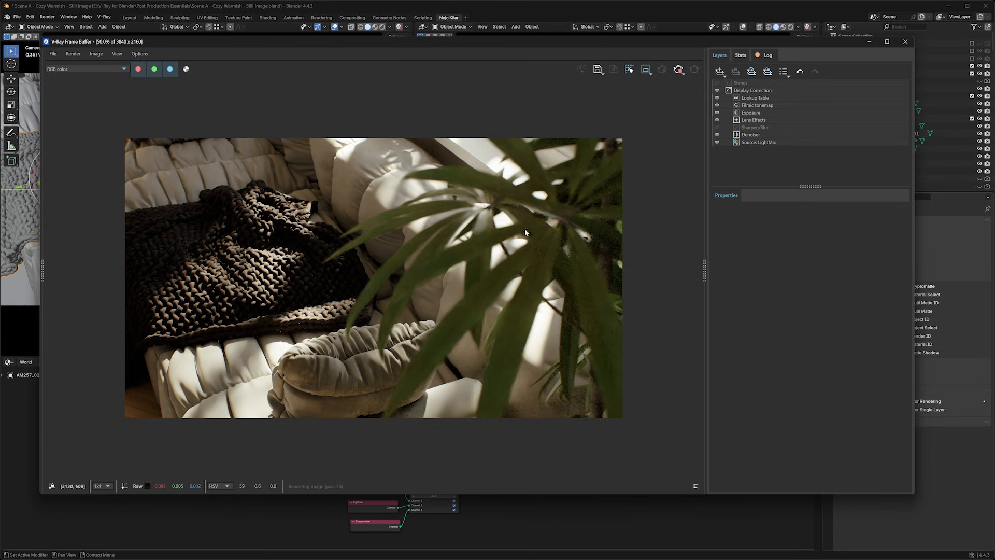
{"action": "left_click", "coordinate": [720, 71]}
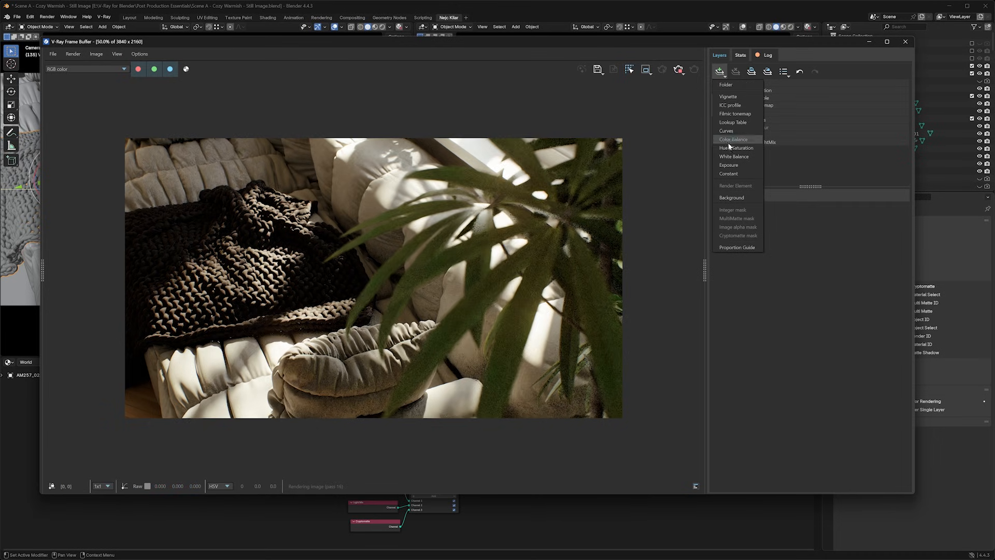
{"action": "left_click", "coordinate": [746, 149]}
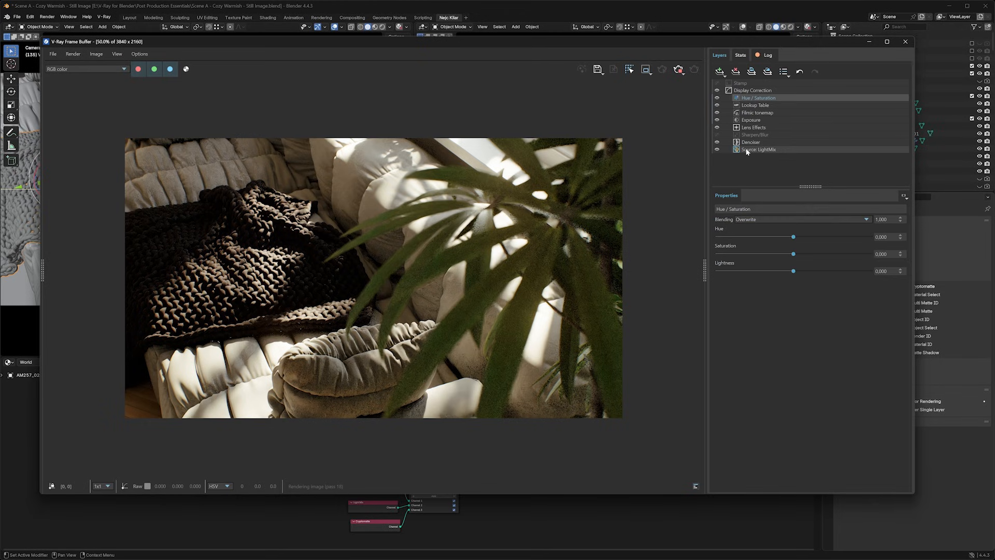
- Add a Cryptomatte mask to the Hue / Saturation layer and pick the plant leaves in the render for it
{"action": "left_click", "coordinate": [903, 196]}
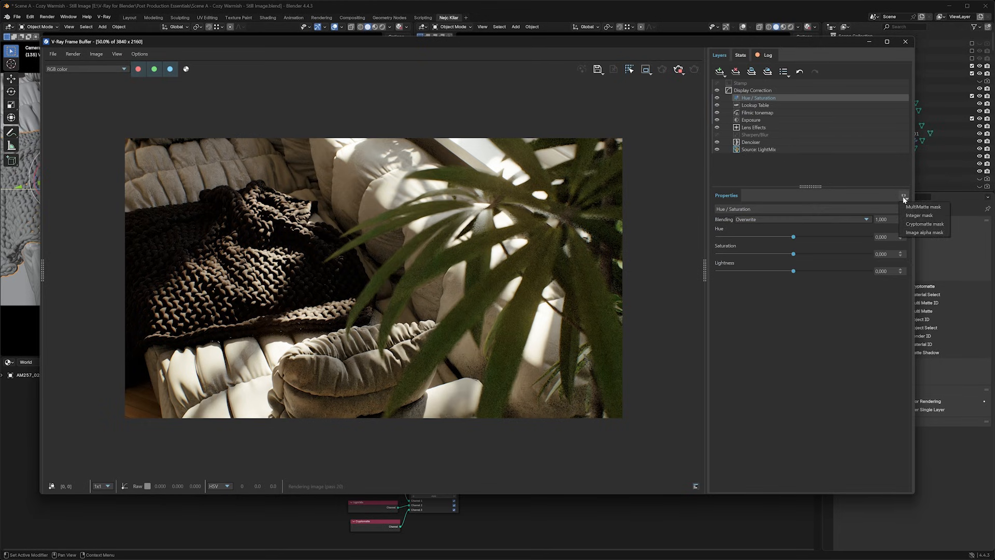
{"action": "left_click", "coordinate": [912, 224]}
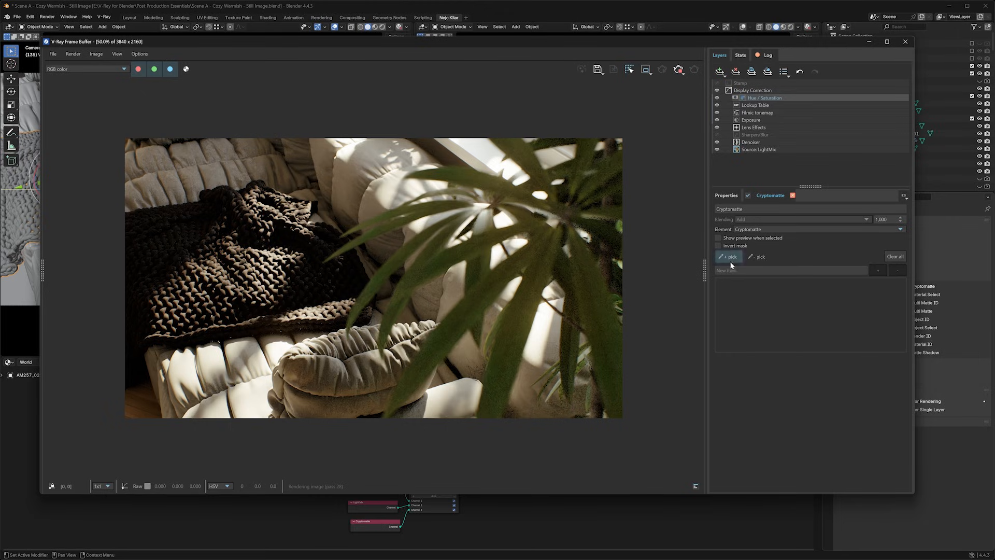
{"action": "left_click", "coordinate": [493, 275]}
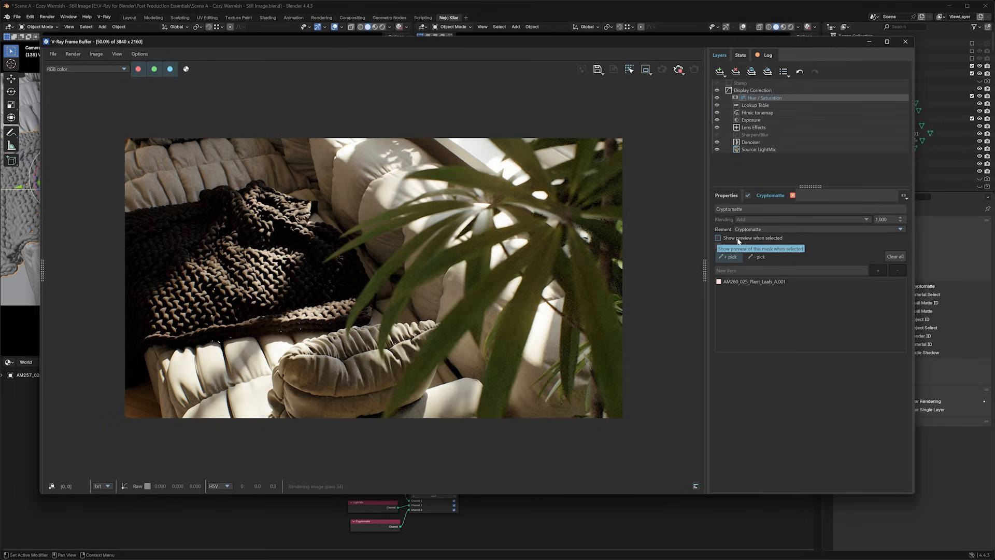
- Preview the plant leaf mask, try inverting it, and turn both the inversion and the preview off again
{"action": "left_click", "coordinate": [762, 238]}
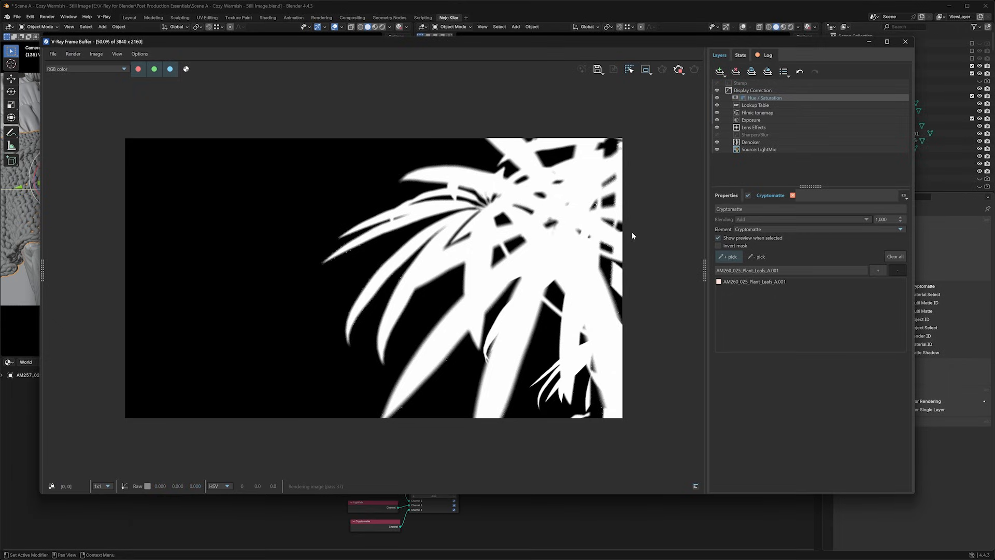
{"action": "left_click", "coordinate": [717, 245]}
{"action": "left_click", "coordinate": [718, 245]}
{"action": "left_click", "coordinate": [718, 238]}
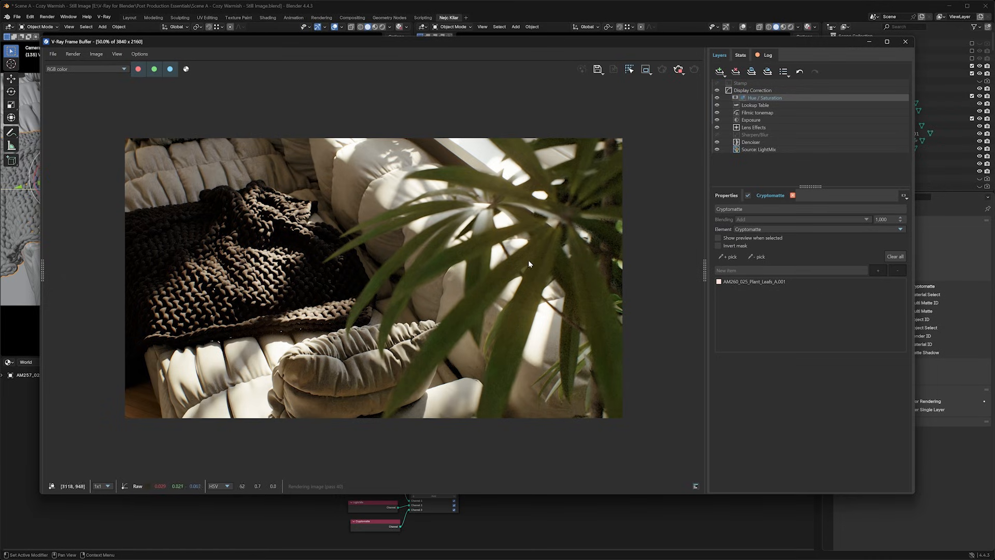
- Test a strong hue shift on the masked leaves, and settle on a Hue of about 18.684 and a Saturation of 0.073
{"action": "left_click", "coordinate": [726, 195]}
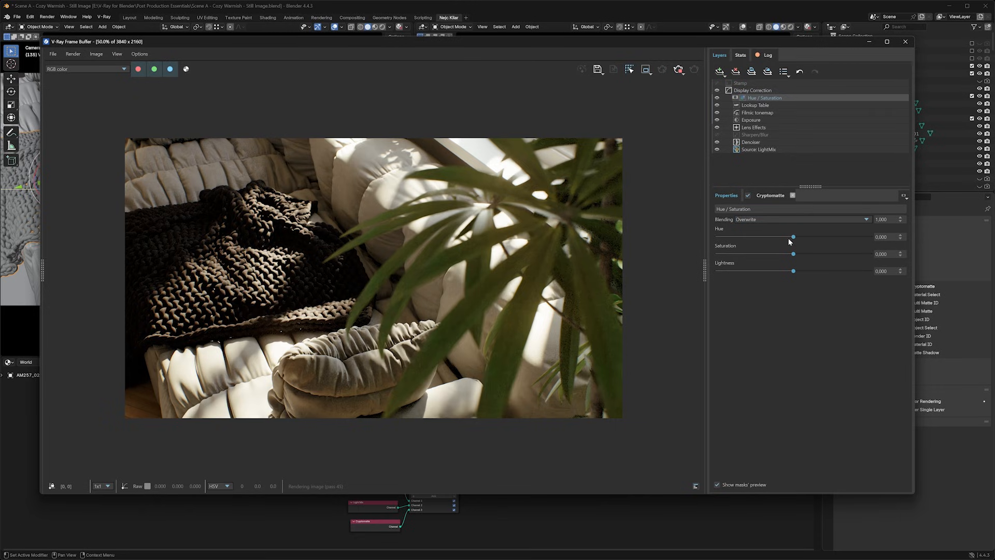
{"action": "left_click_drag", "start_coordinate": [793, 237], "coordinate": [851, 237]}
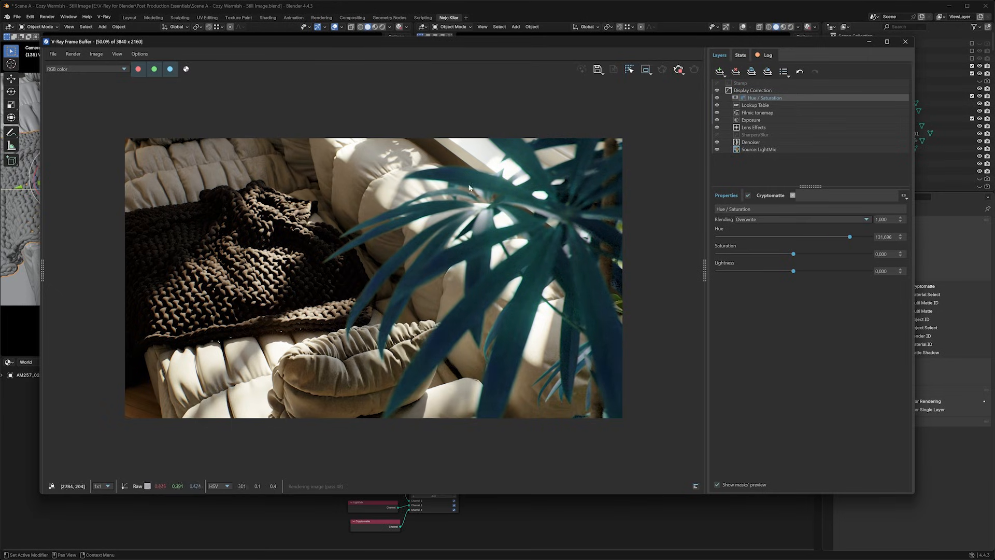
{"action": "left_click_drag", "start_coordinate": [850, 236], "coordinate": [798, 255]}
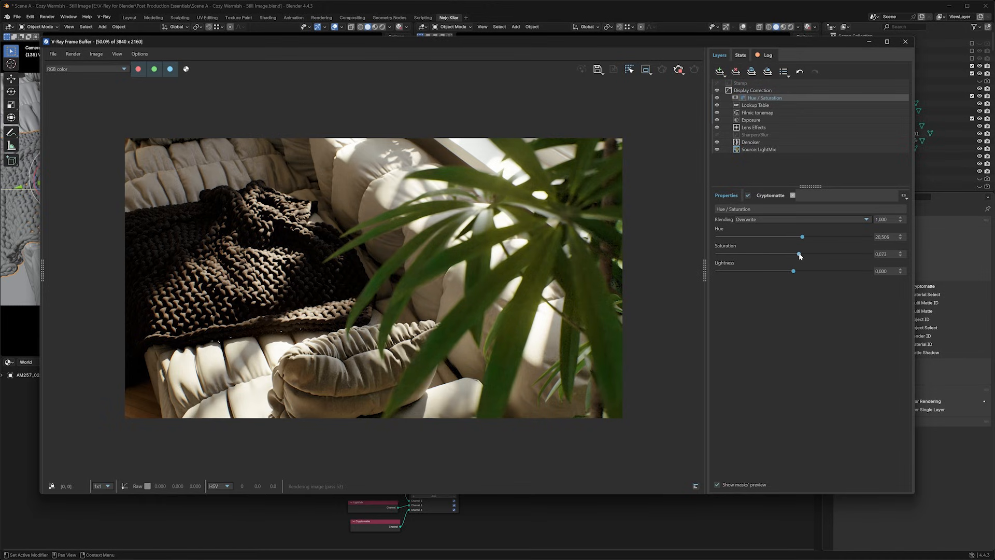
{"action": "left_click", "coordinate": [772, 195]}
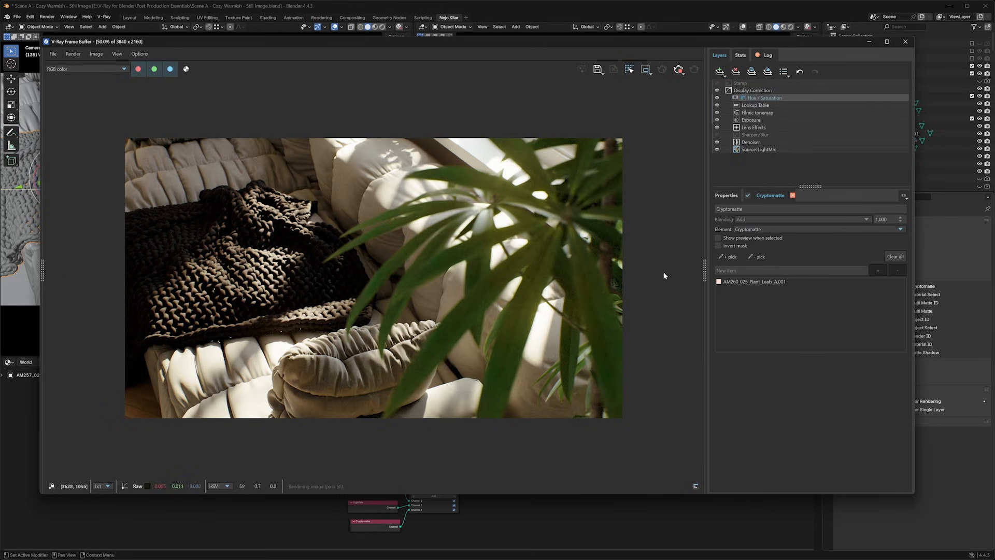
{"action": "left_click", "coordinate": [726, 196]}
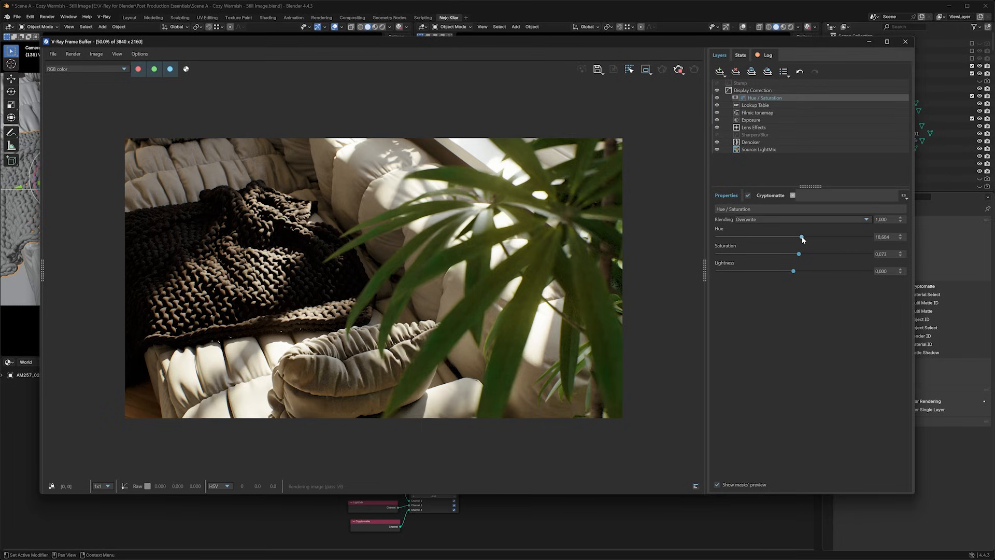
{"action": "left_click_drag", "start_coordinate": [802, 237], "coordinate": [801, 238]}
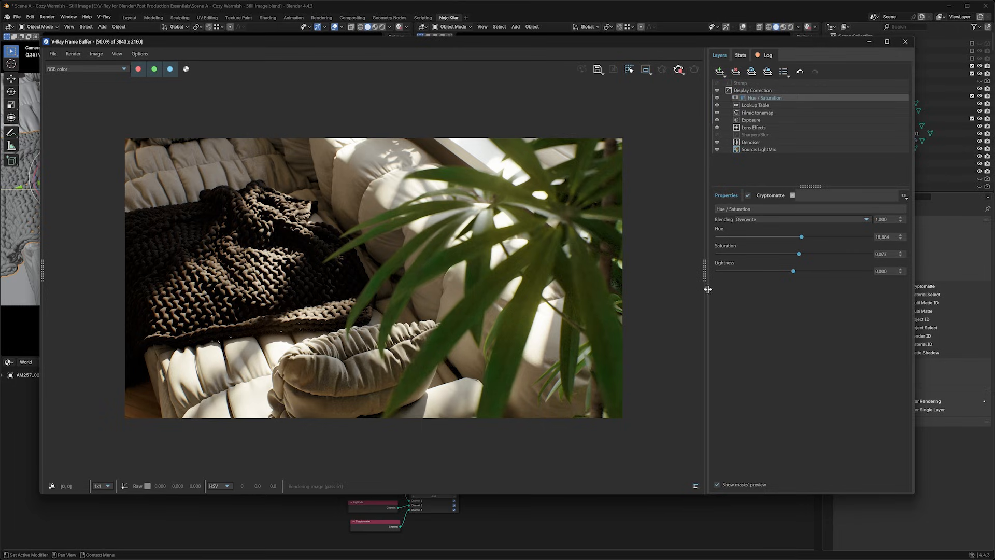